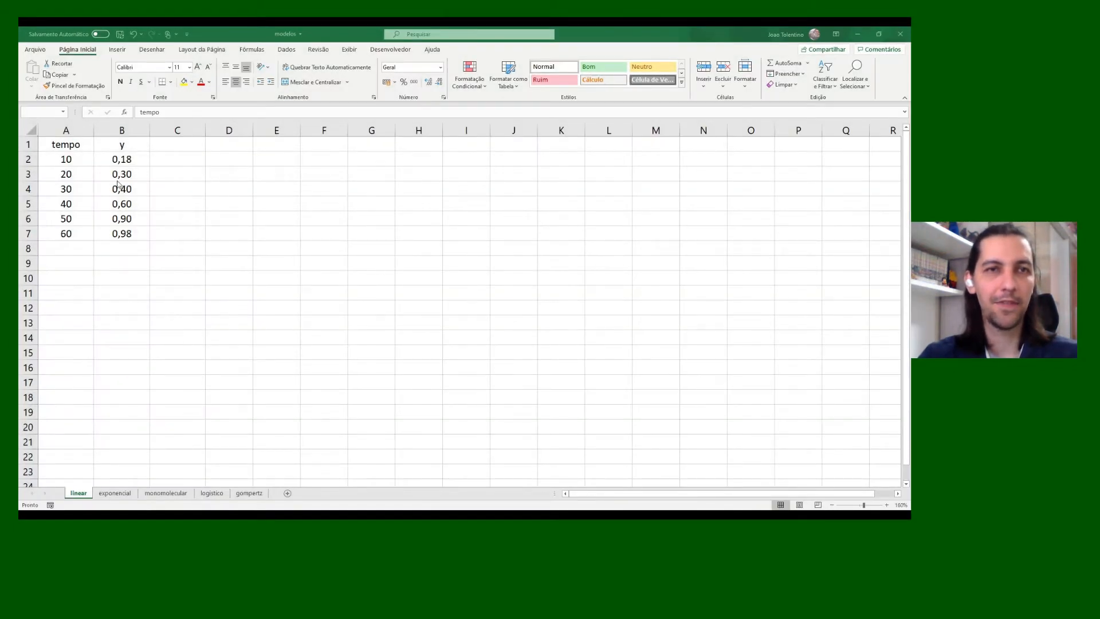
Insert a scatter chart of the tempo and y data in A1:B7, styled with red markers, black axes and no title or gridlines
left_click(70, 145)
left_click_drag(70, 145, 122, 233)
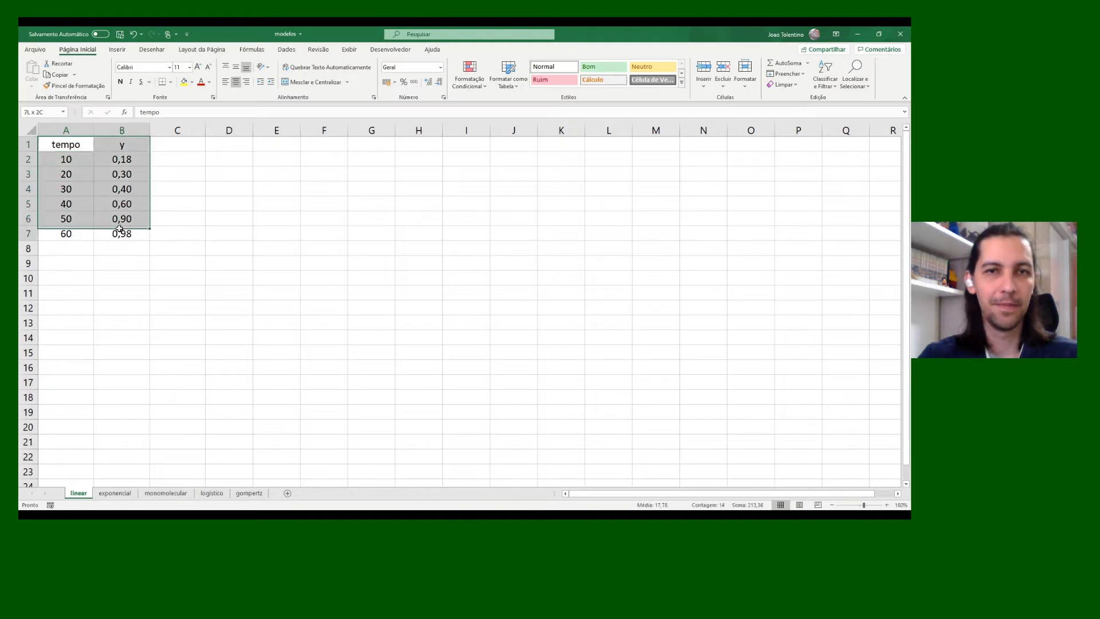
left_click(118, 50)
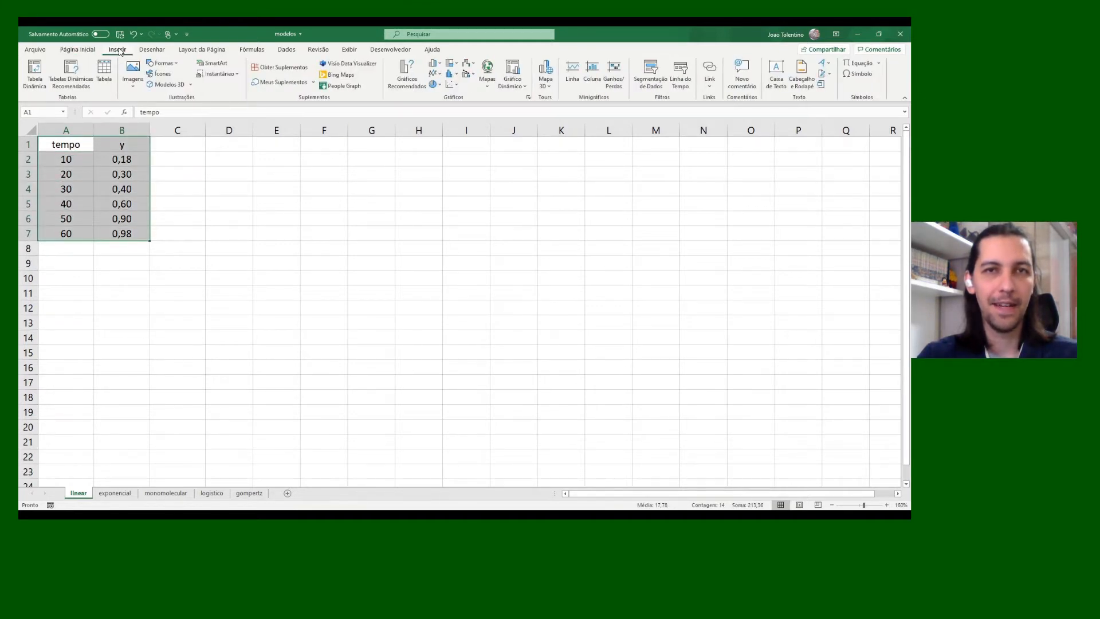
left_click(450, 85)
left_click(459, 119)
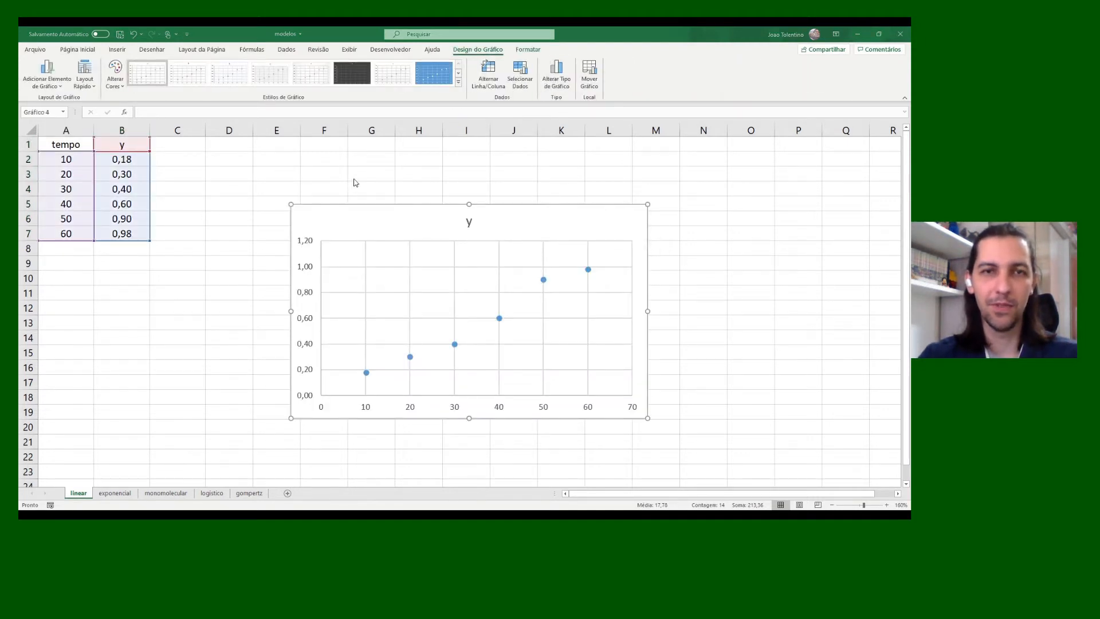
key("ctrl+q")
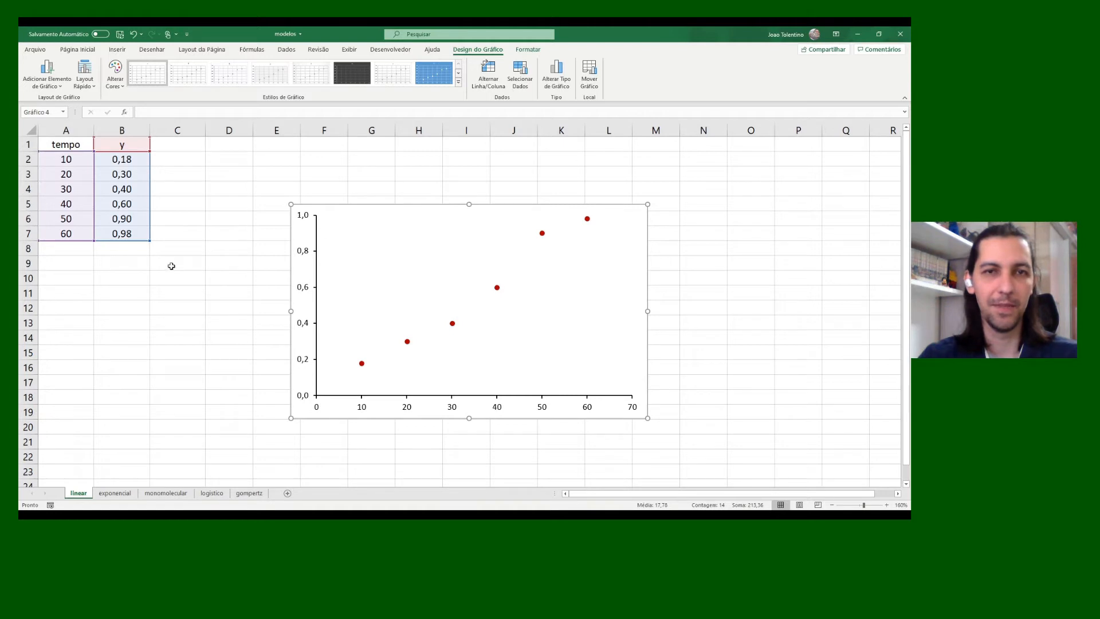
Enter the parameter headings r, y0 and R2 in cells A10, B10 and C10
left_click(68, 278)
type("r")
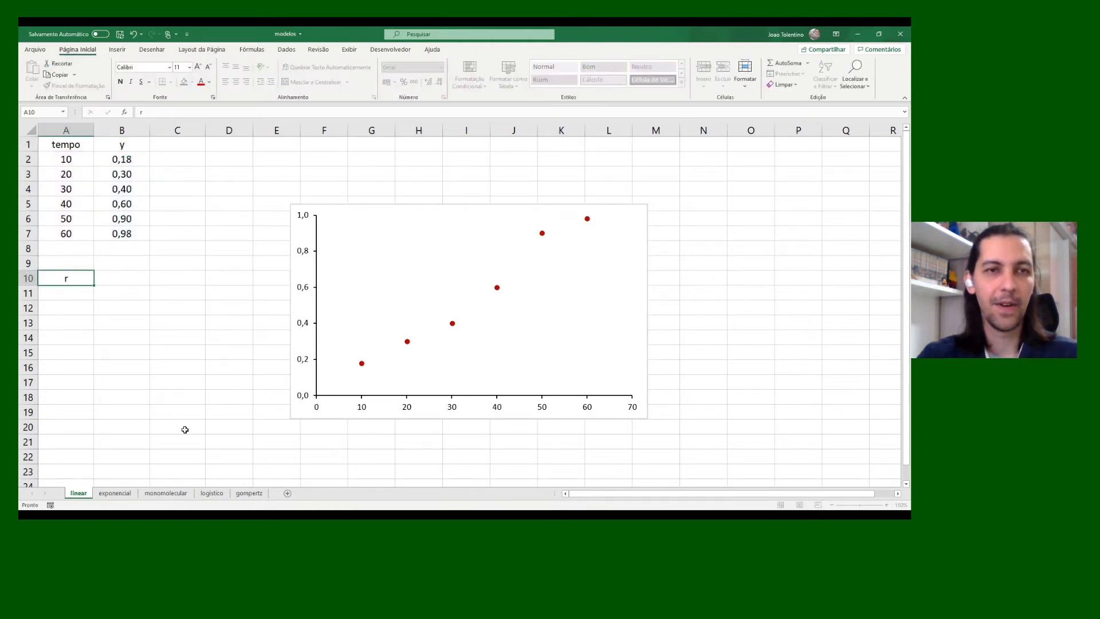
key("Tab")
type("y0")
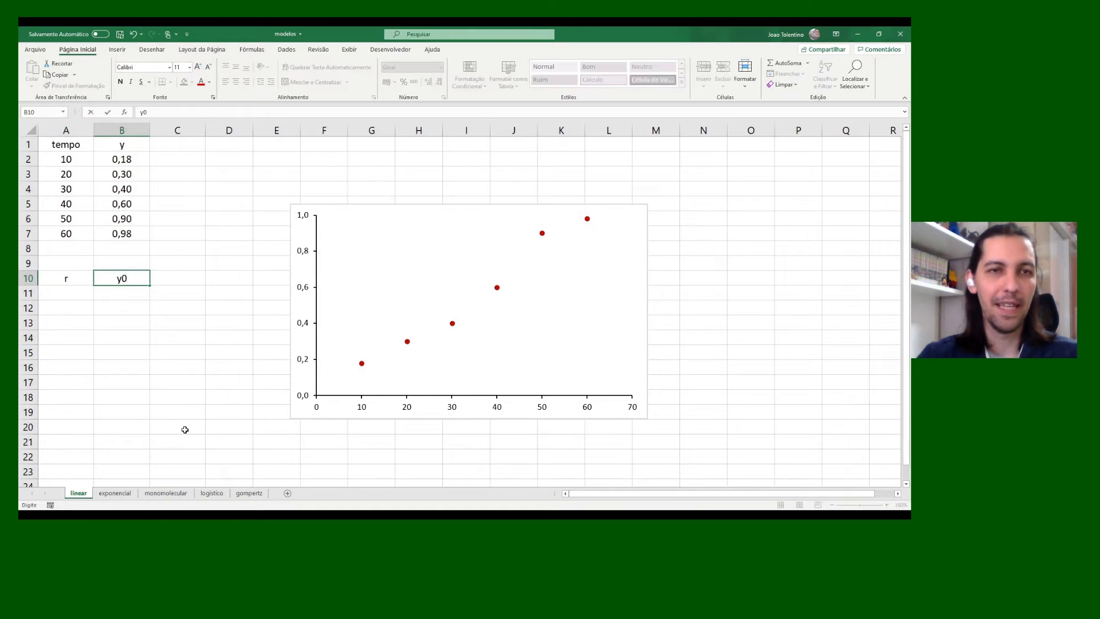
key("Tab")
type("R2")
key("Down")
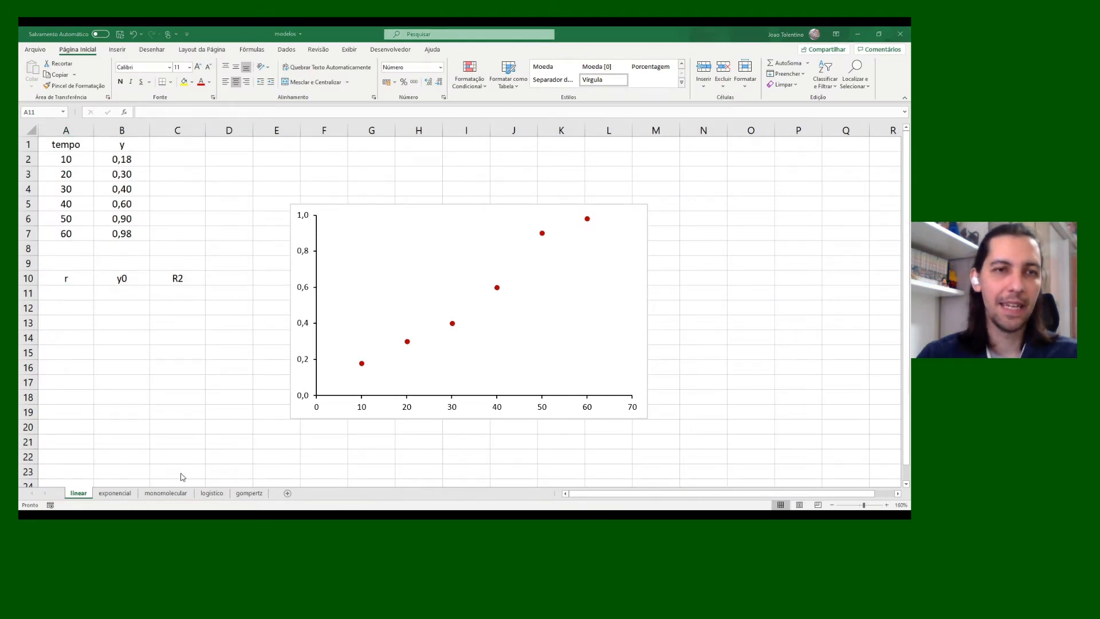
Calculate r in cell A11 with the formula =INCLINAÇÃO(B2:B7;A2:A7)
left_click(66, 293)
type("=")
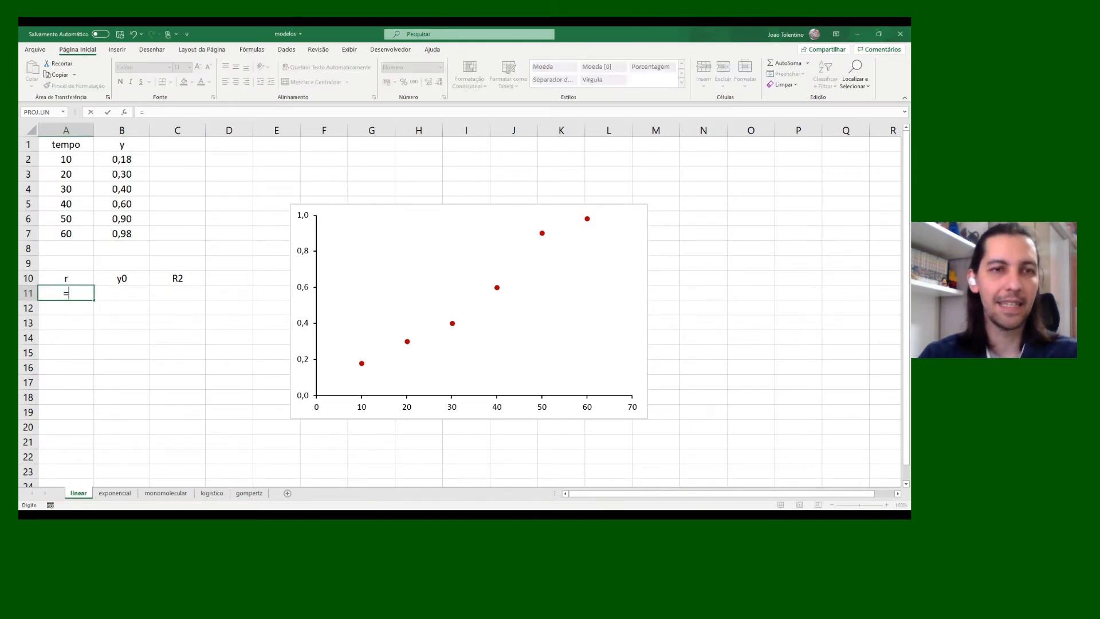
type("INCLINAÇ")
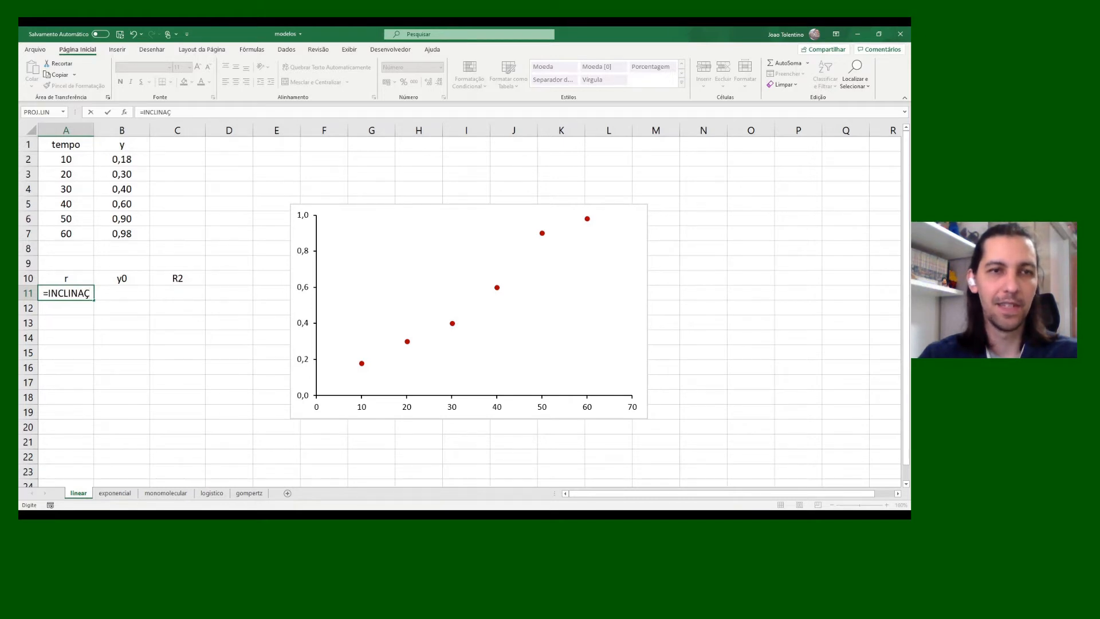
type("ÃO")
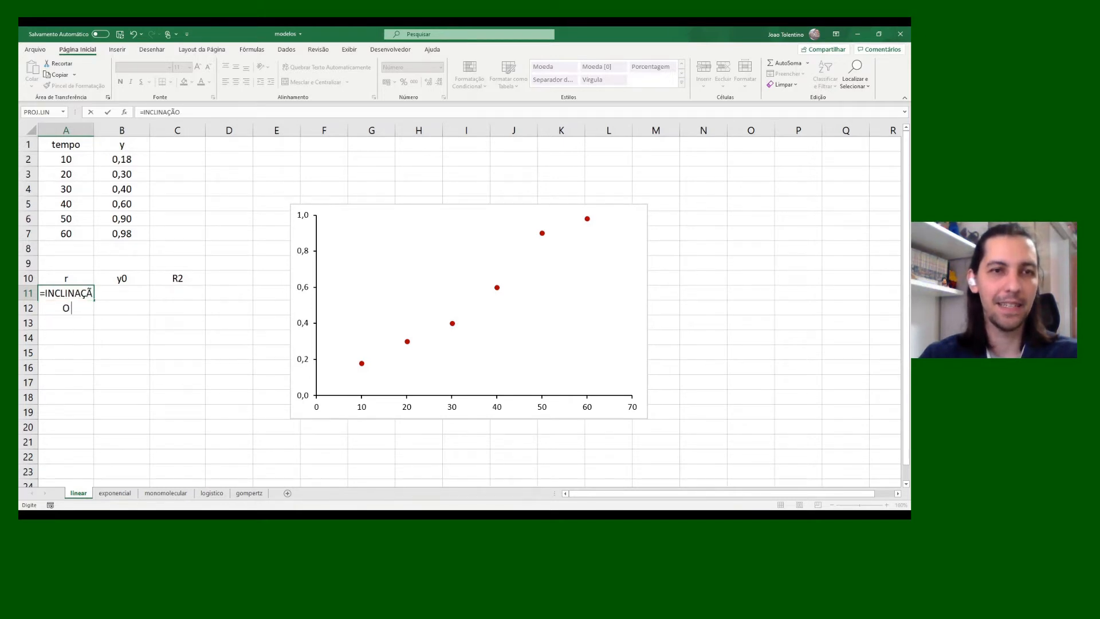
type("(")
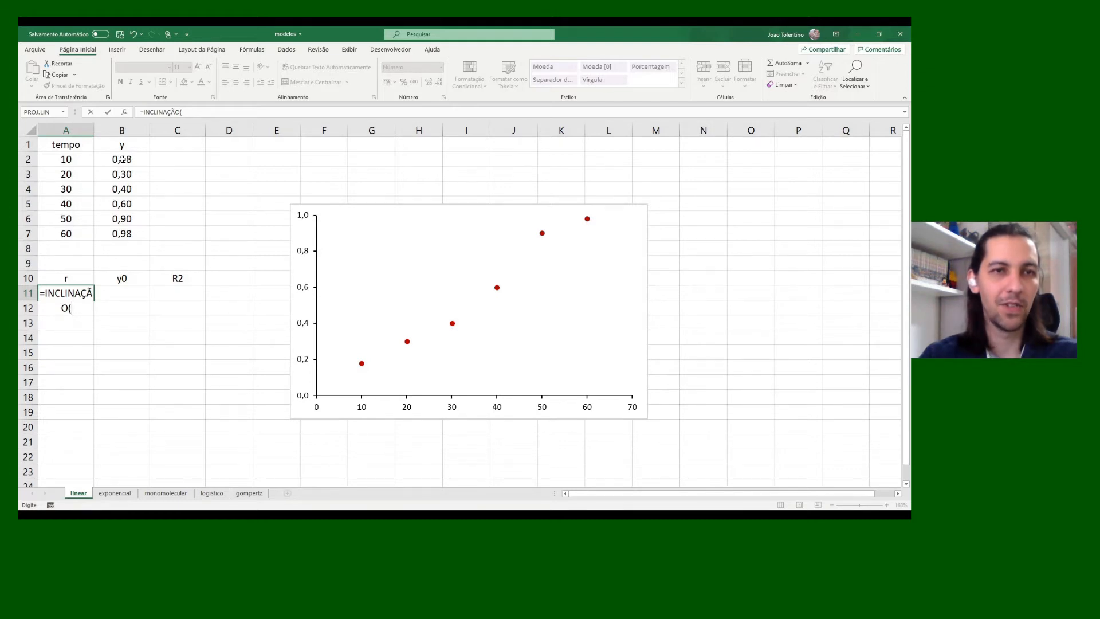
left_click_drag(122, 159, 114, 230)
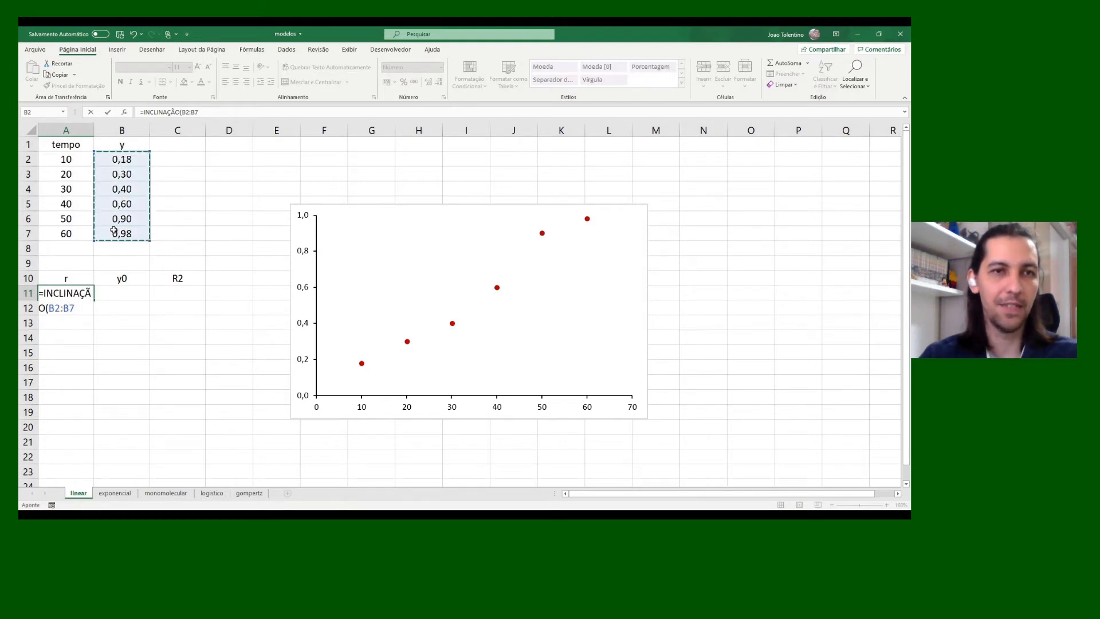
type(";")
left_click_drag(64, 160, 58, 229)
type(")")
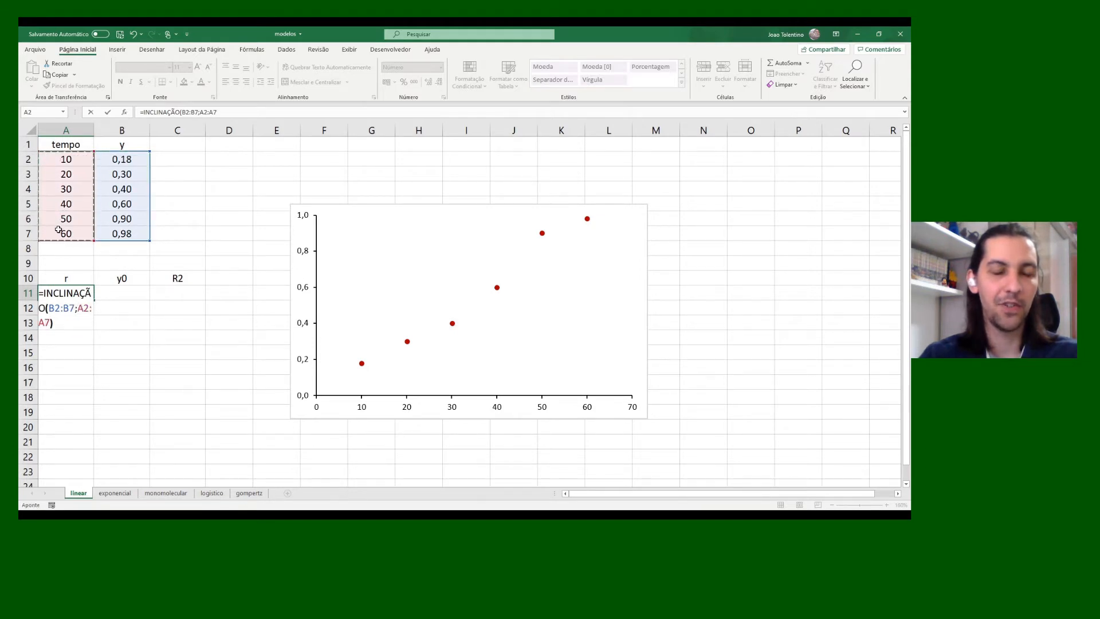
key("Return")
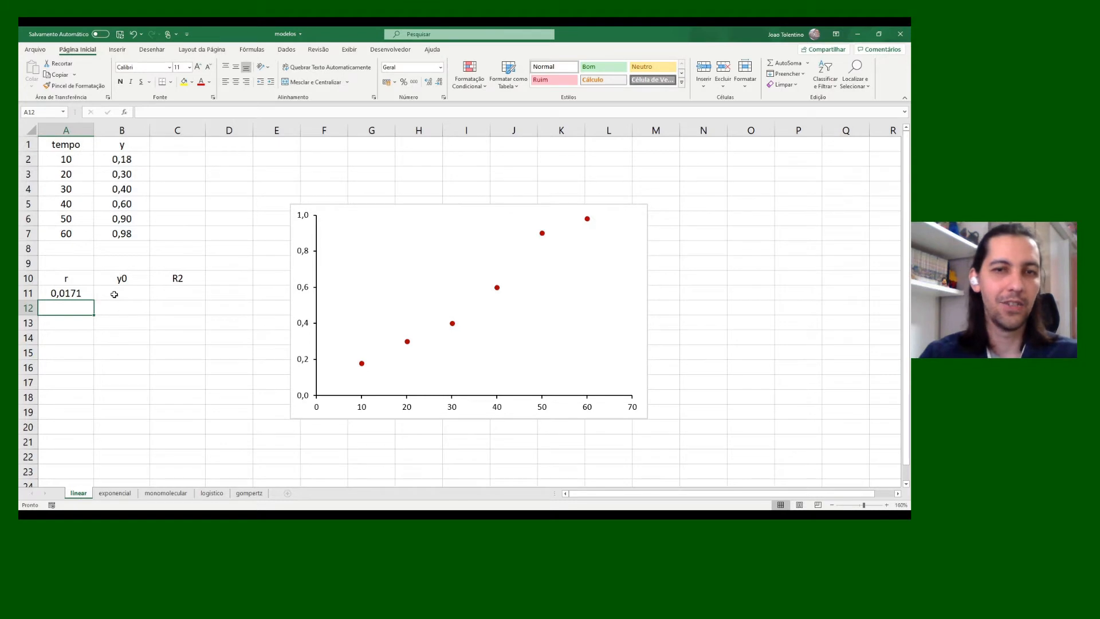
Calculate y0 in cell B11 with the formula =INTERCEPÇÃO(B2:B7;A2:A7)
left_click(113, 294)
left_click(172, 517)
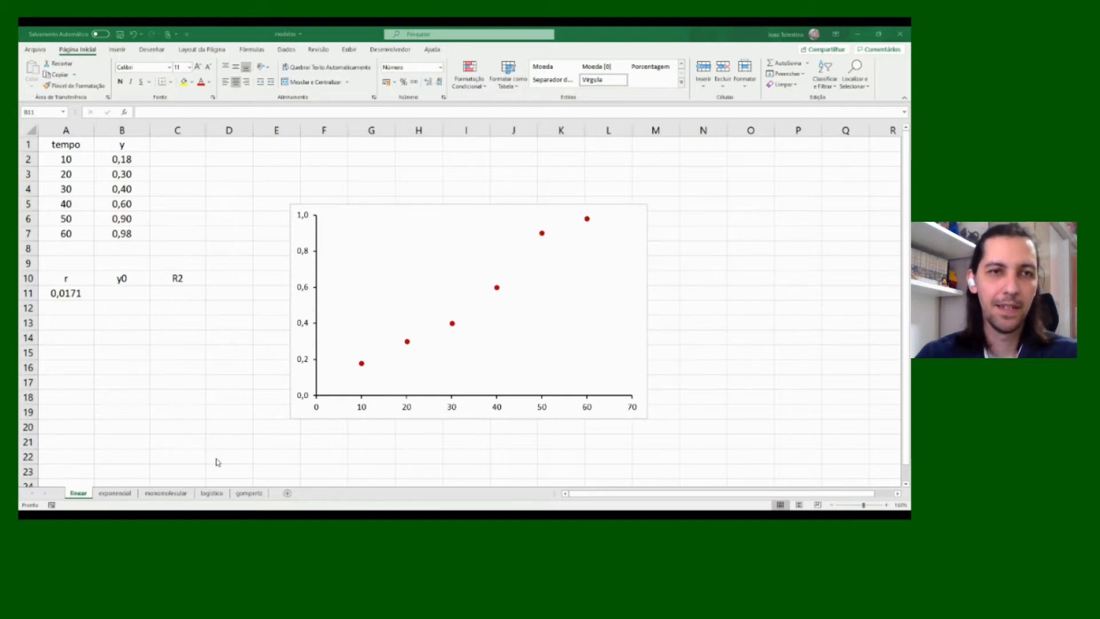
type("=INTERCEPÇÃO(")
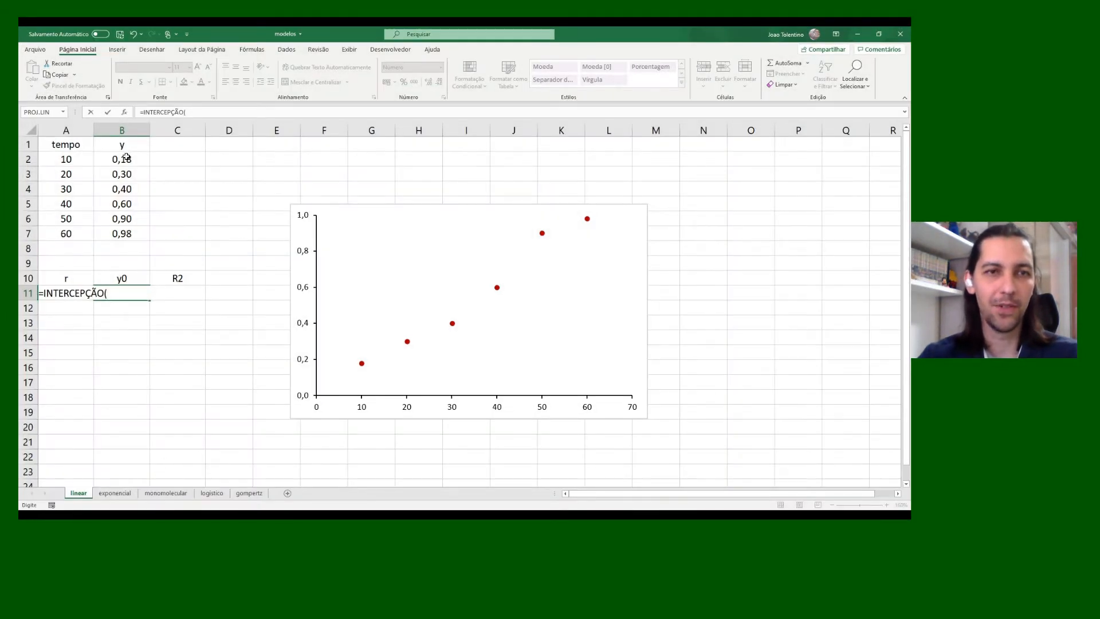
left_click_drag(126, 158, 126, 234)
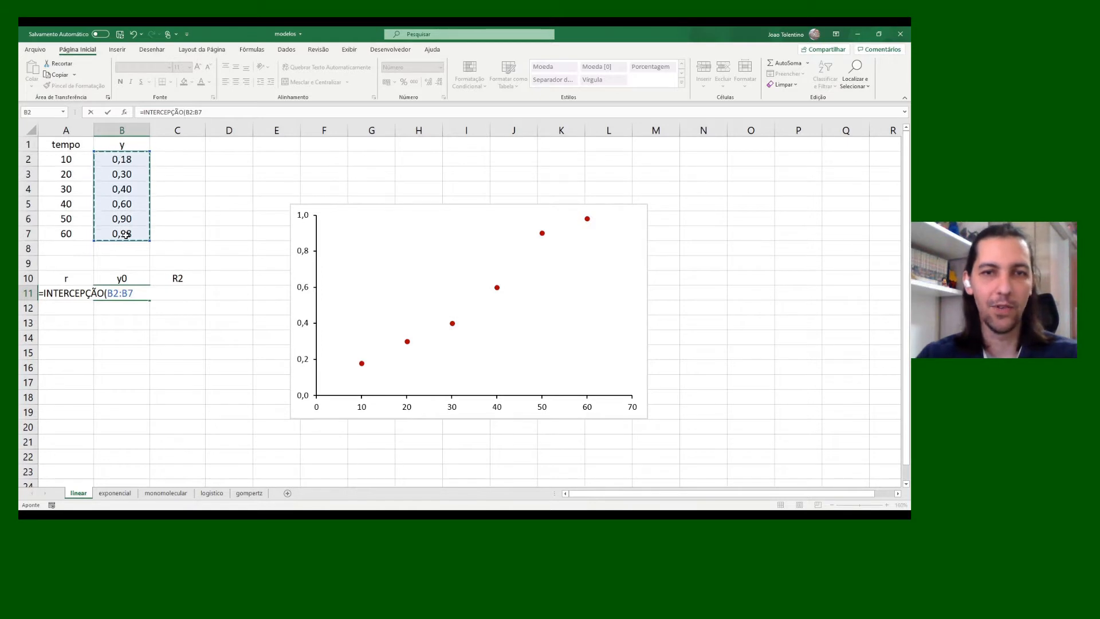
type(";")
left_click_drag(78, 161, 74, 233)
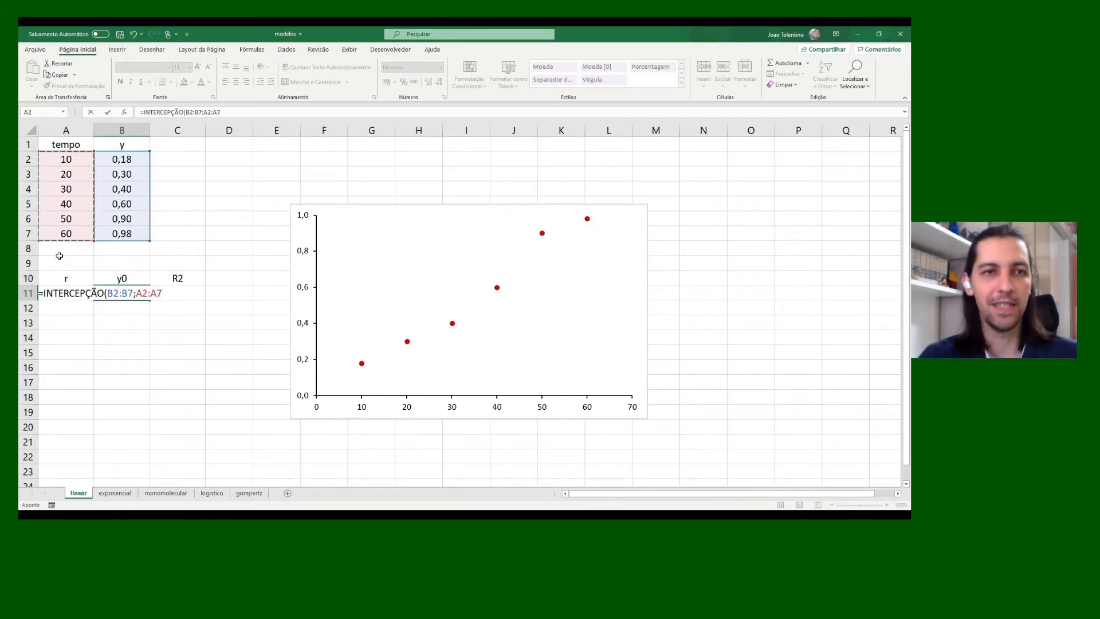
key("Return")
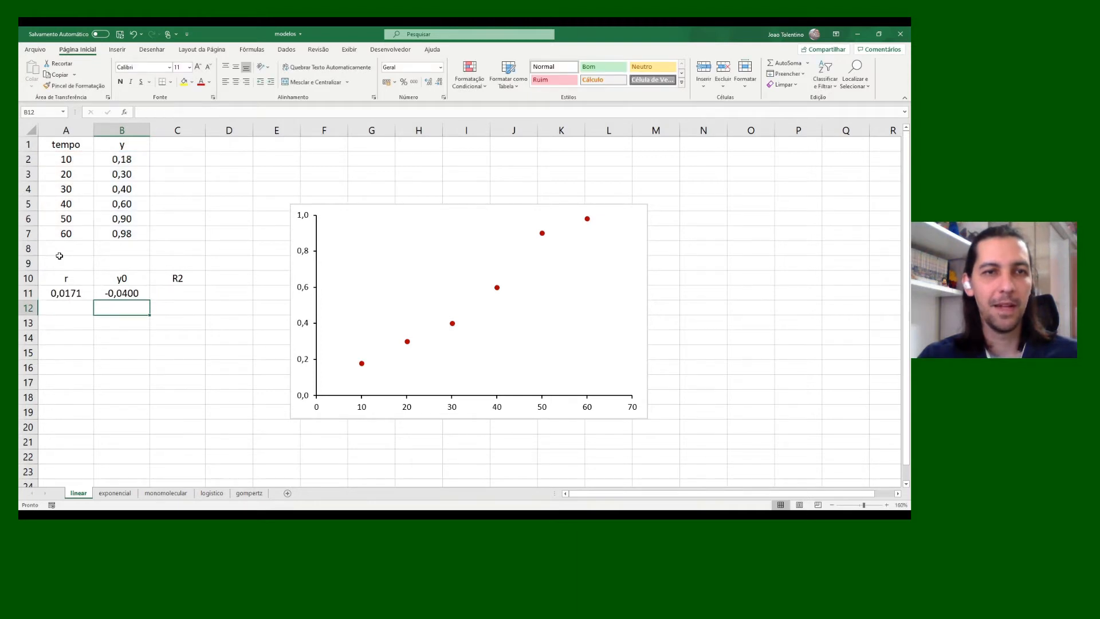
Calculate R2 in cell C11 with the formula =RQUAD(B2:B7;A2:A7)
key("alt+Tab")
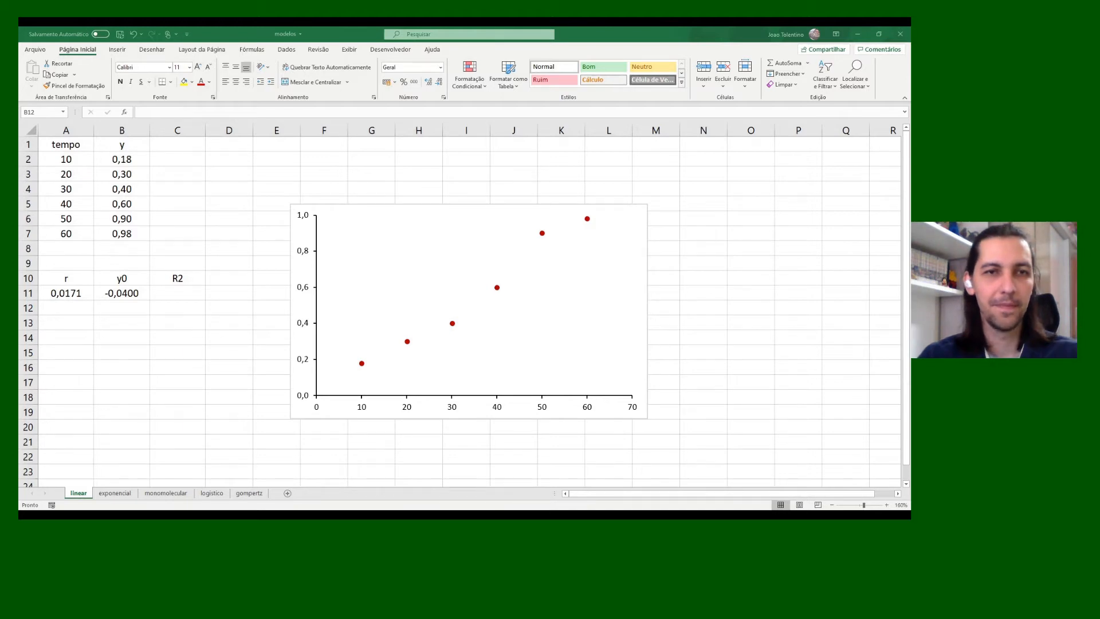
key("alt+Tab")
key("Up")
key("Right")
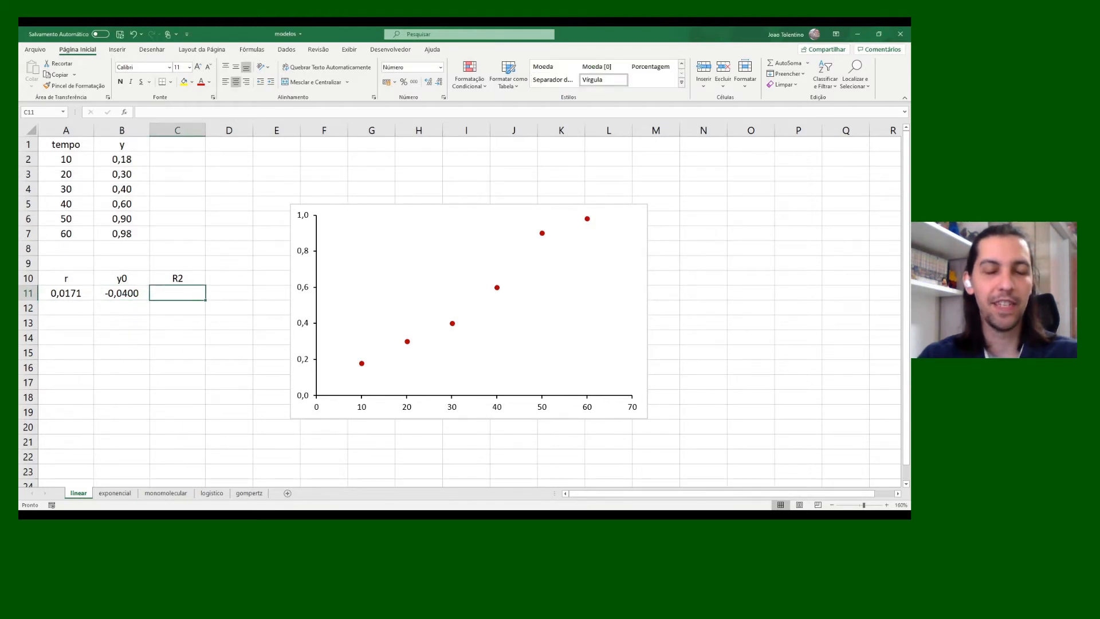
type("=RQUAD(")
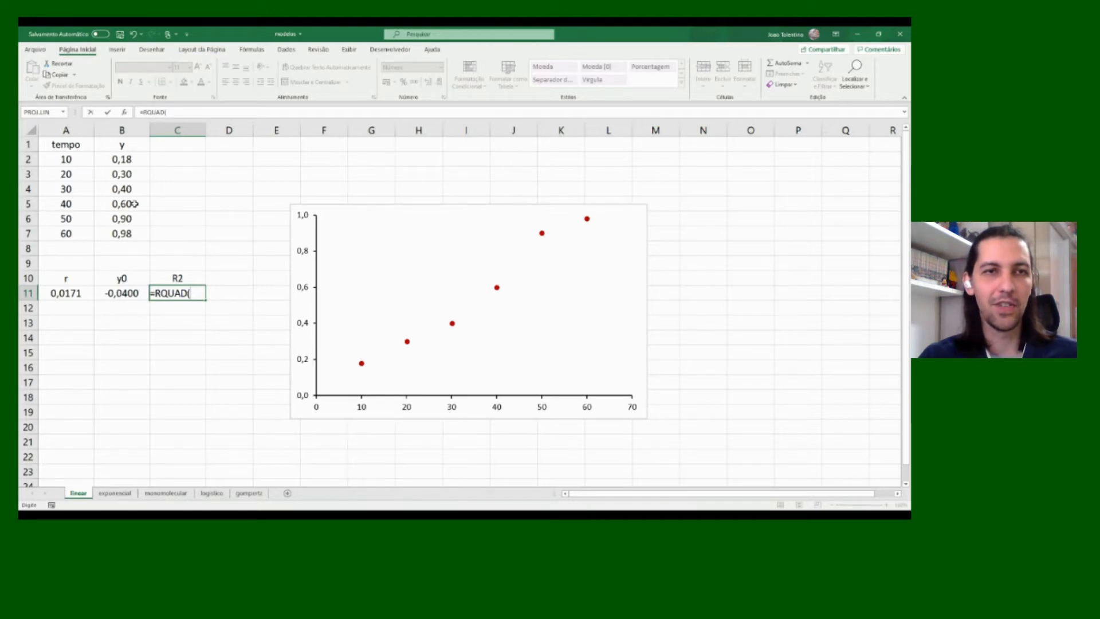
left_click_drag(123, 160, 122, 234)
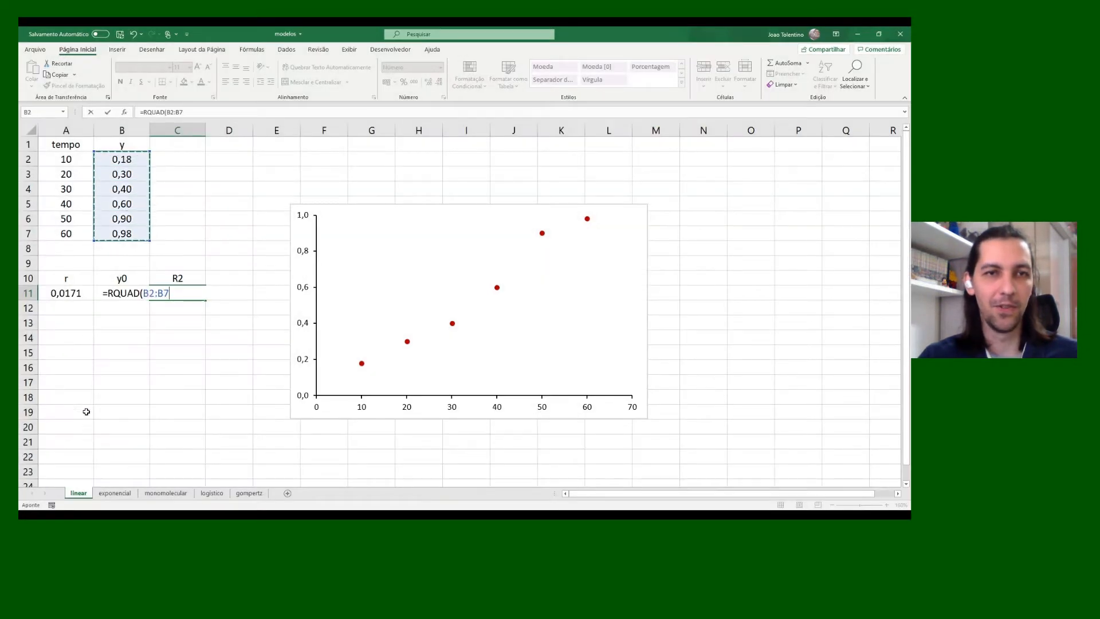
type(";")
left_click_drag(58, 158, 55, 233)
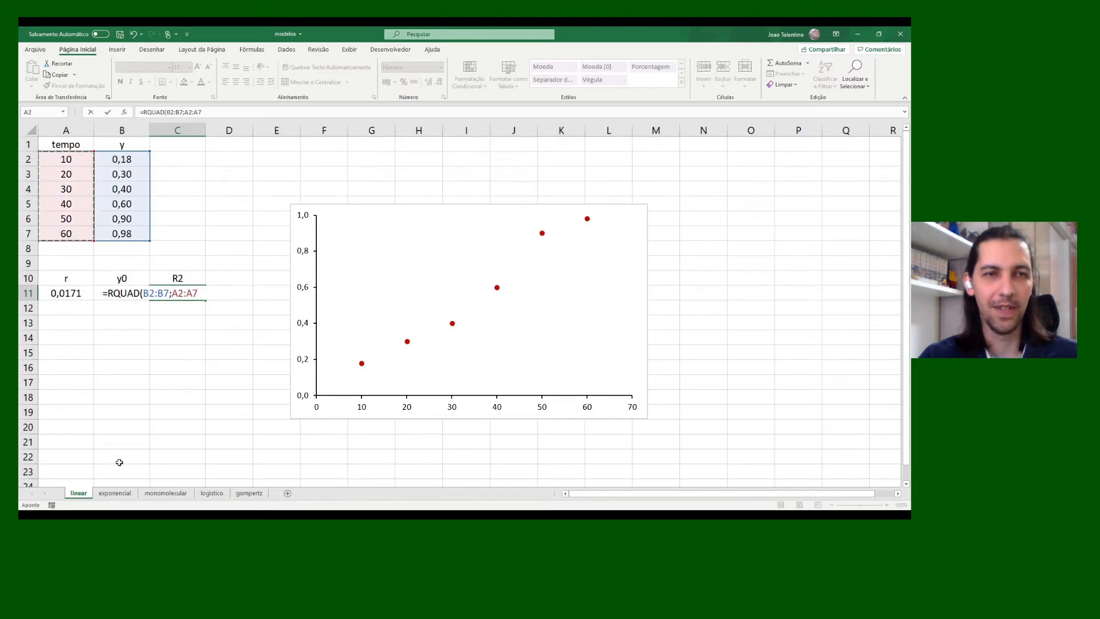
type(")")
key("Return")
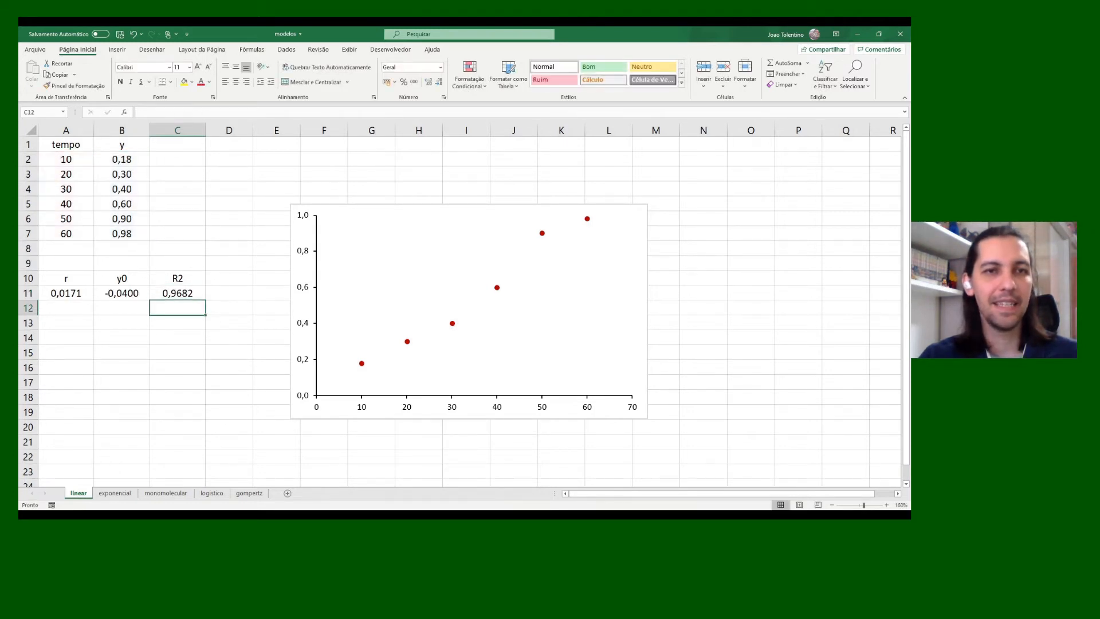
Add the column heading "previstos" in cell C1
key("alt+Tab")
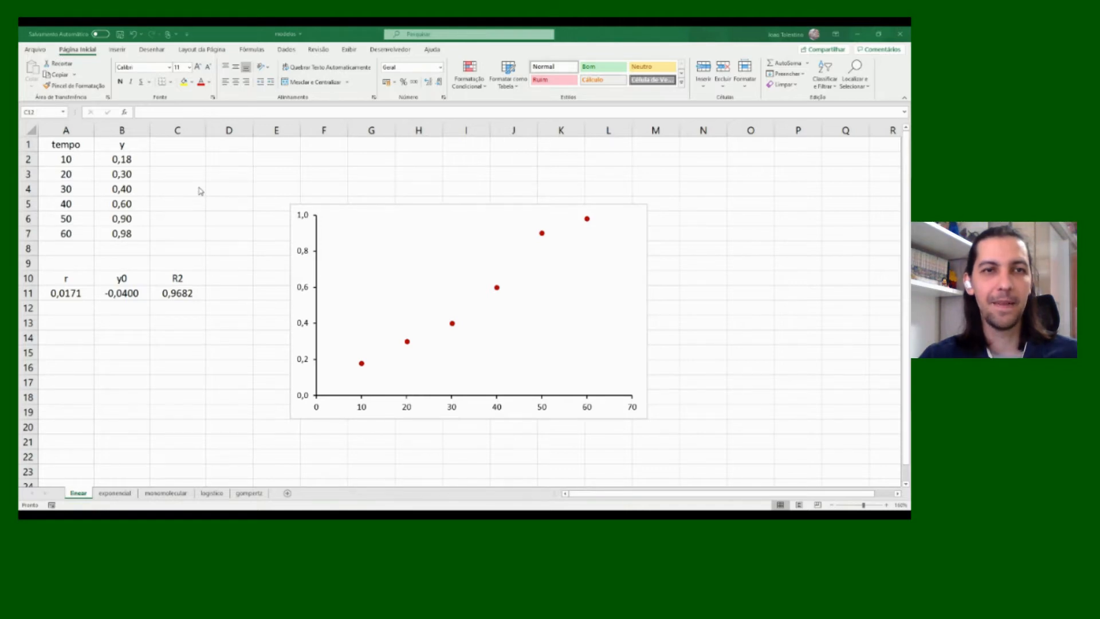
key("alt+Tab")
left_click(169, 143)
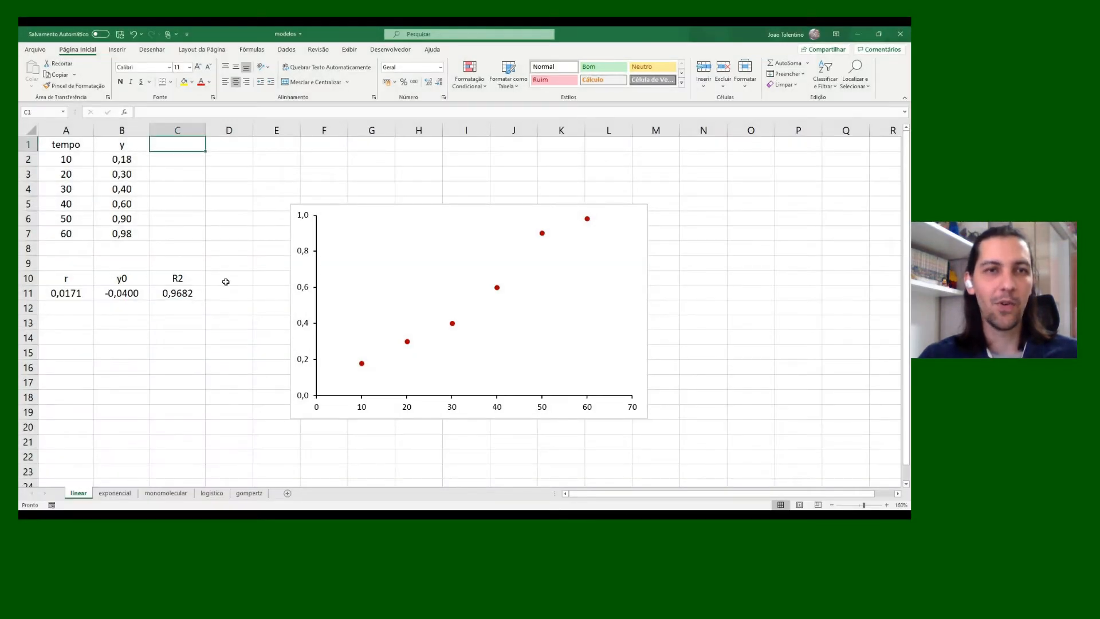
type("previs")
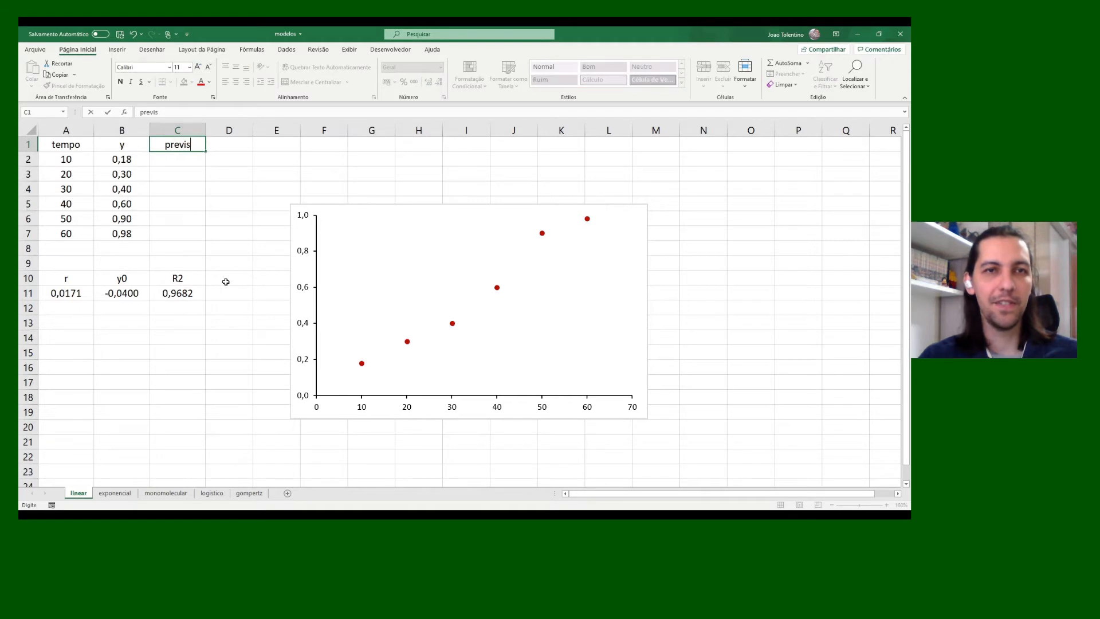
type("tos")
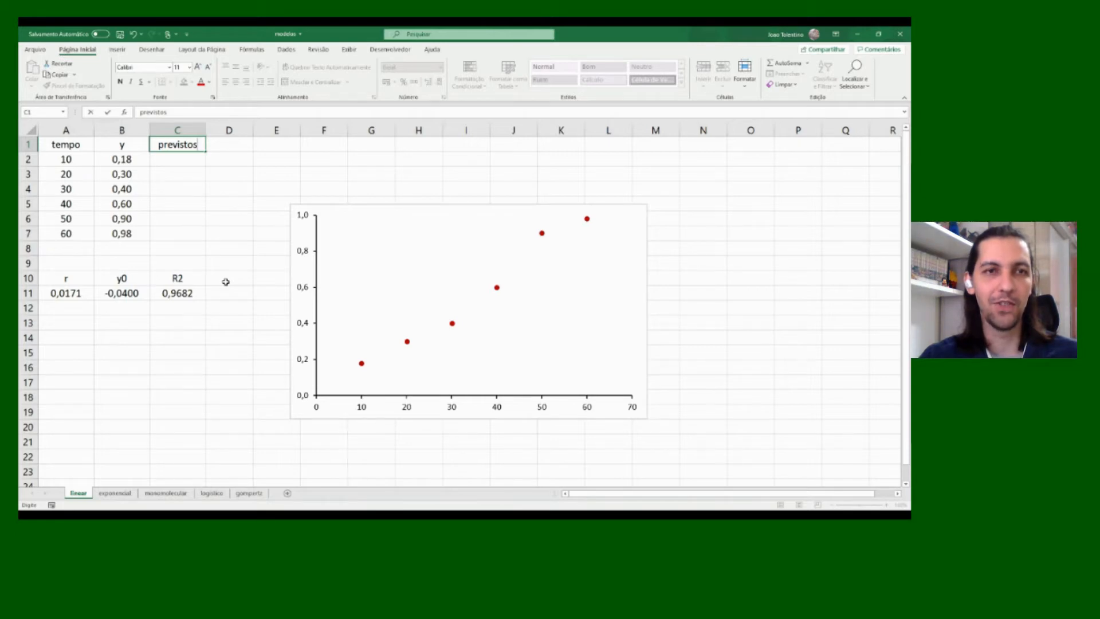
key("Return")
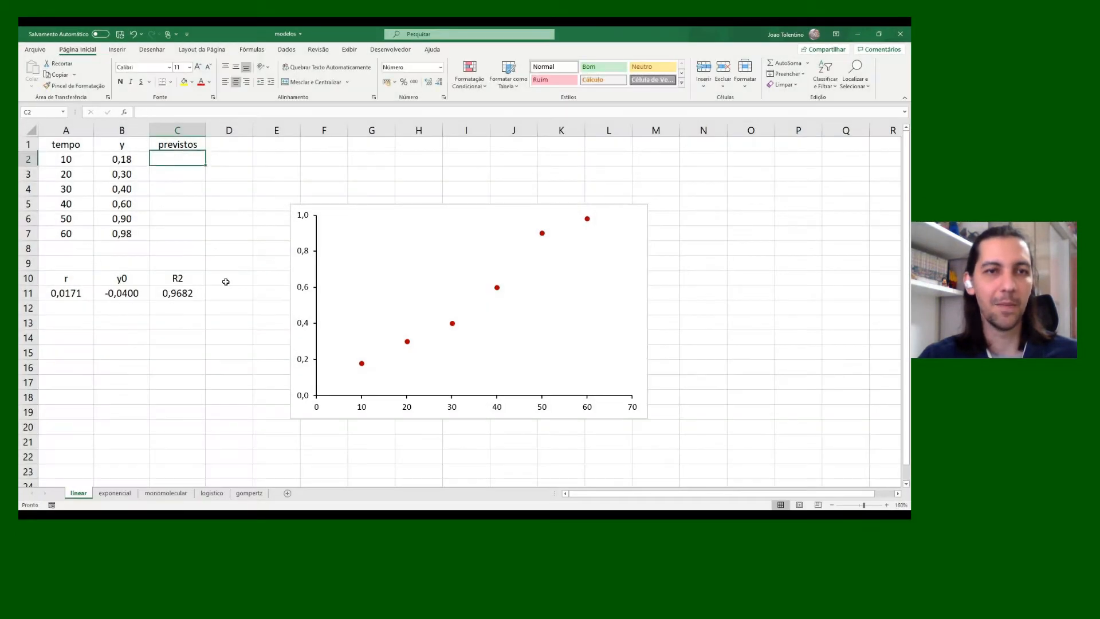
Calculate the first predicted value in cell C2 with the formula =$B$11+$A$11*A2
type("=")
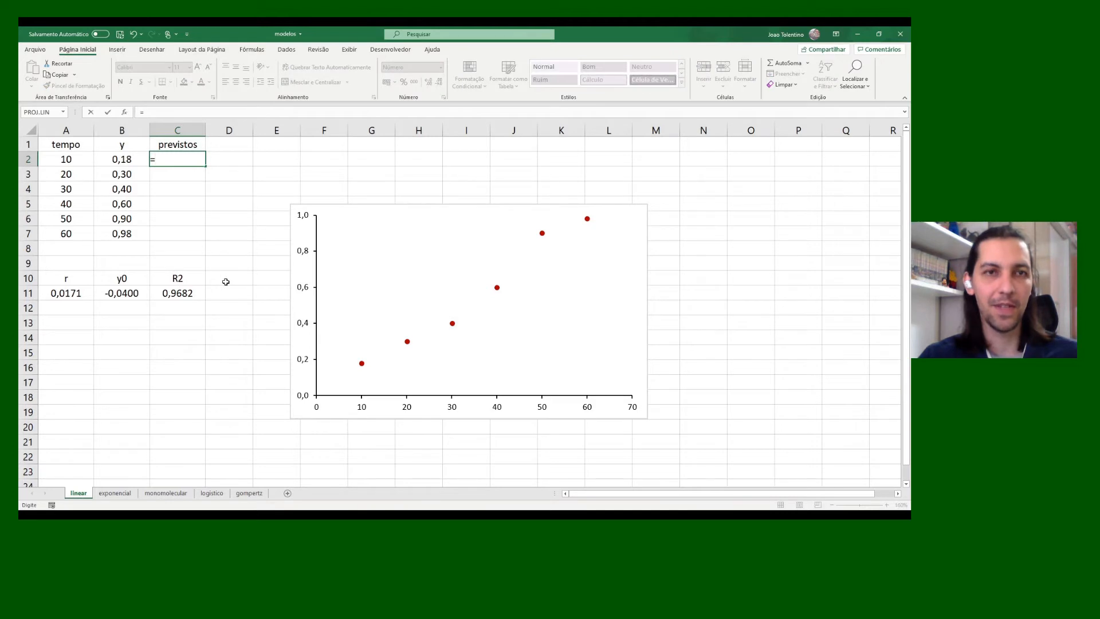
left_click(117, 294)
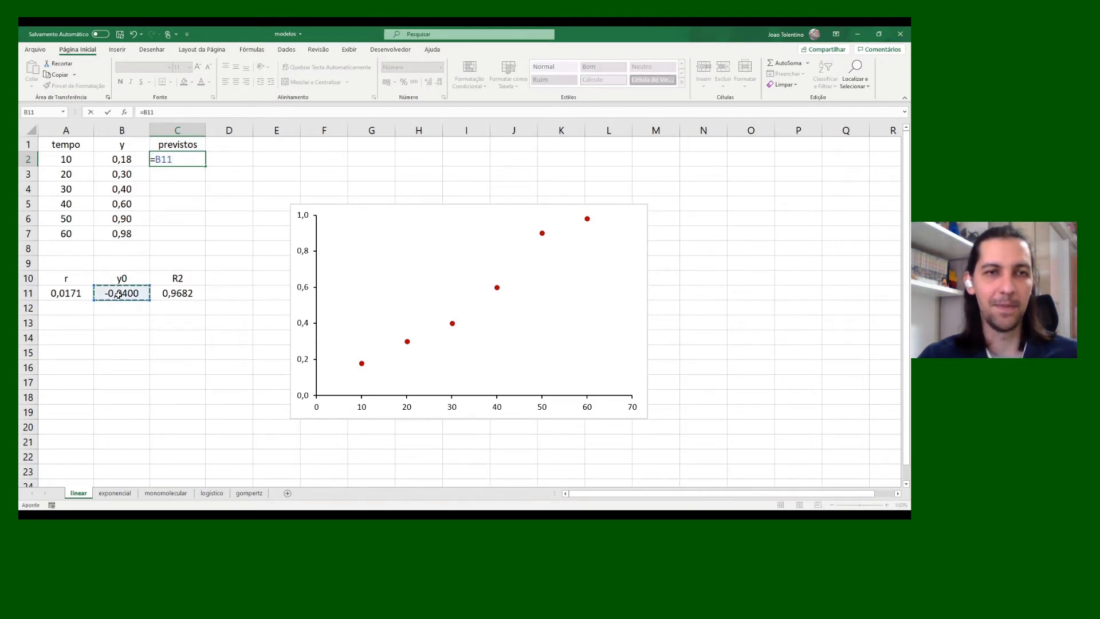
key("F4")
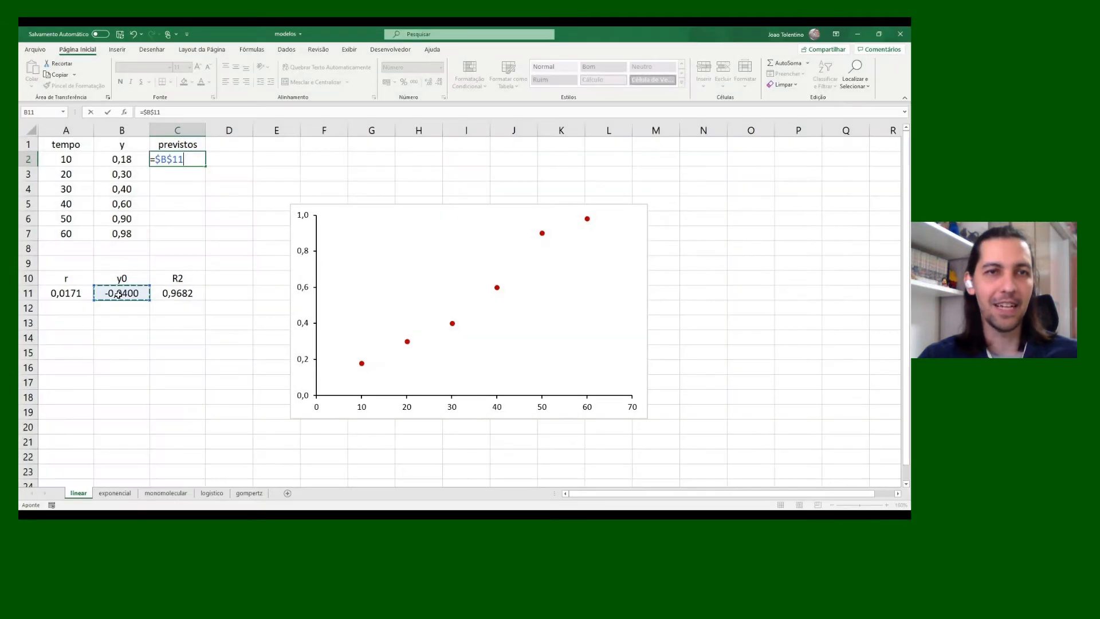
type("+")
left_click(60, 292)
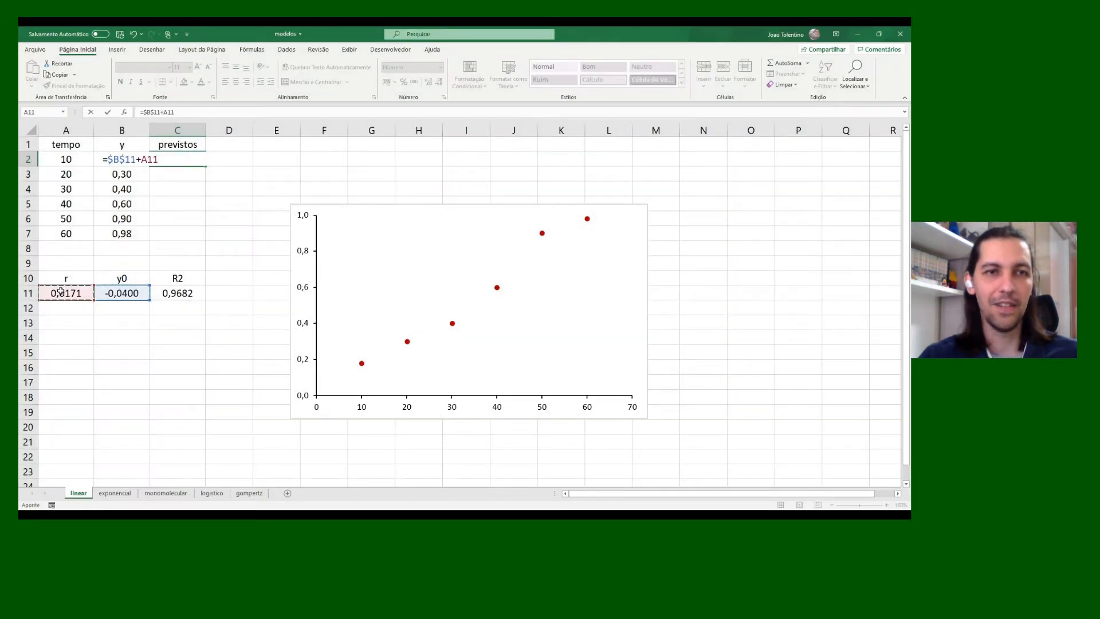
key("F4")
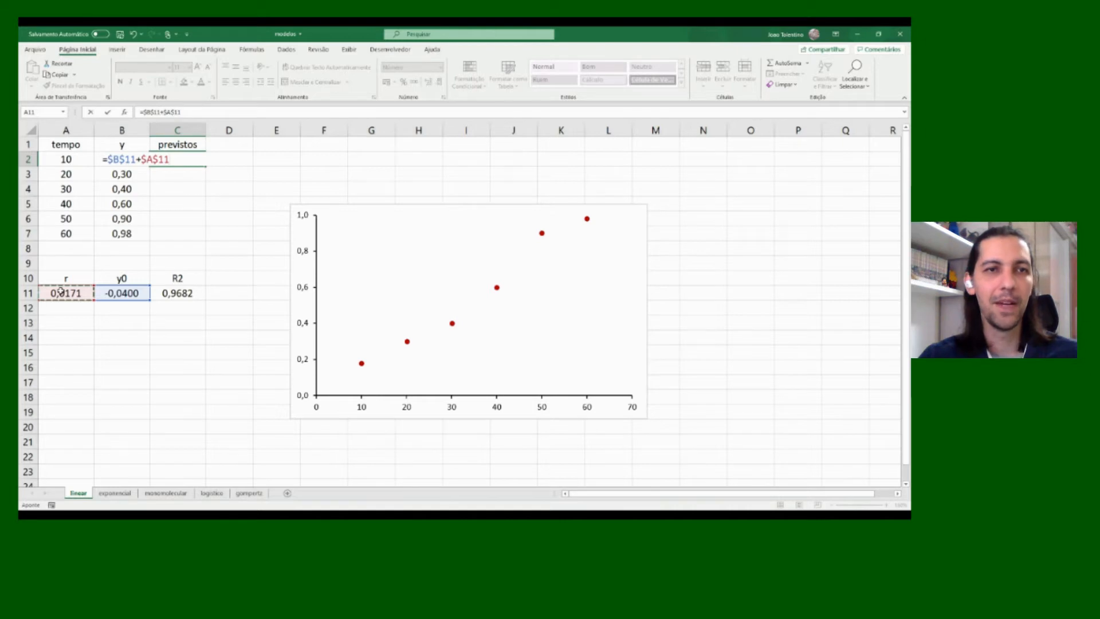
type("*")
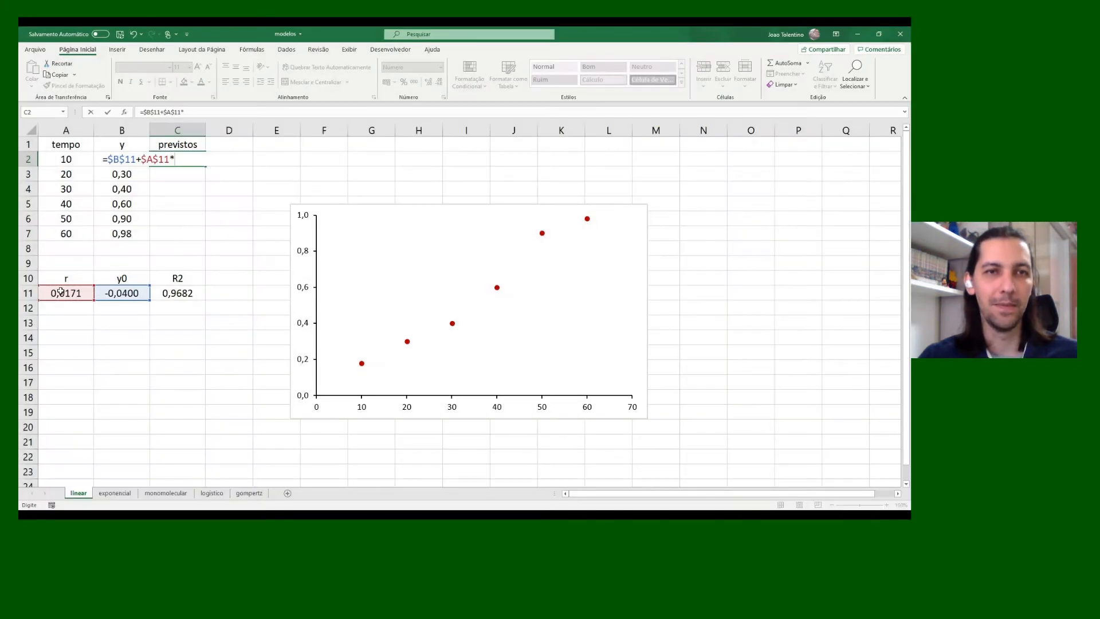
left_click(67, 160)
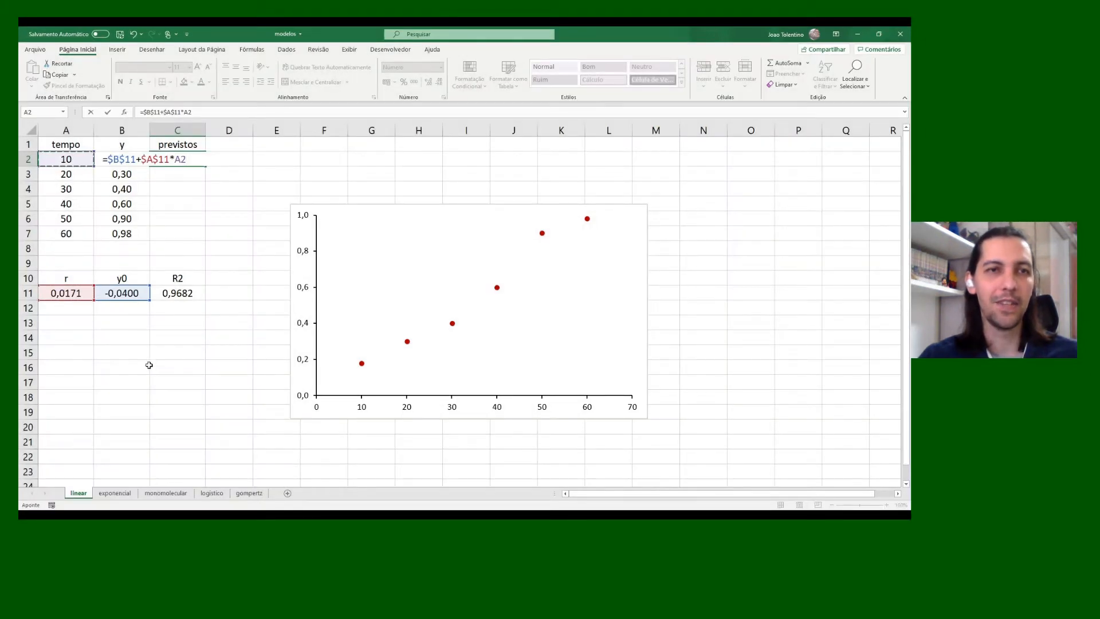
key("Return")
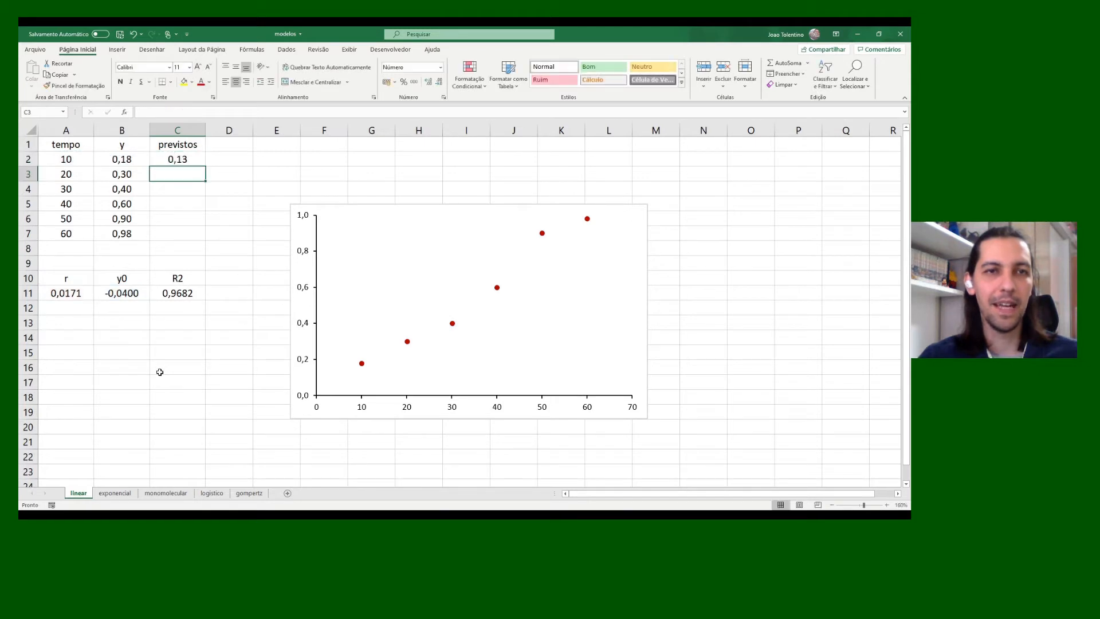
Copy the predicted-value formula from C2 down through C7
left_click(194, 159)
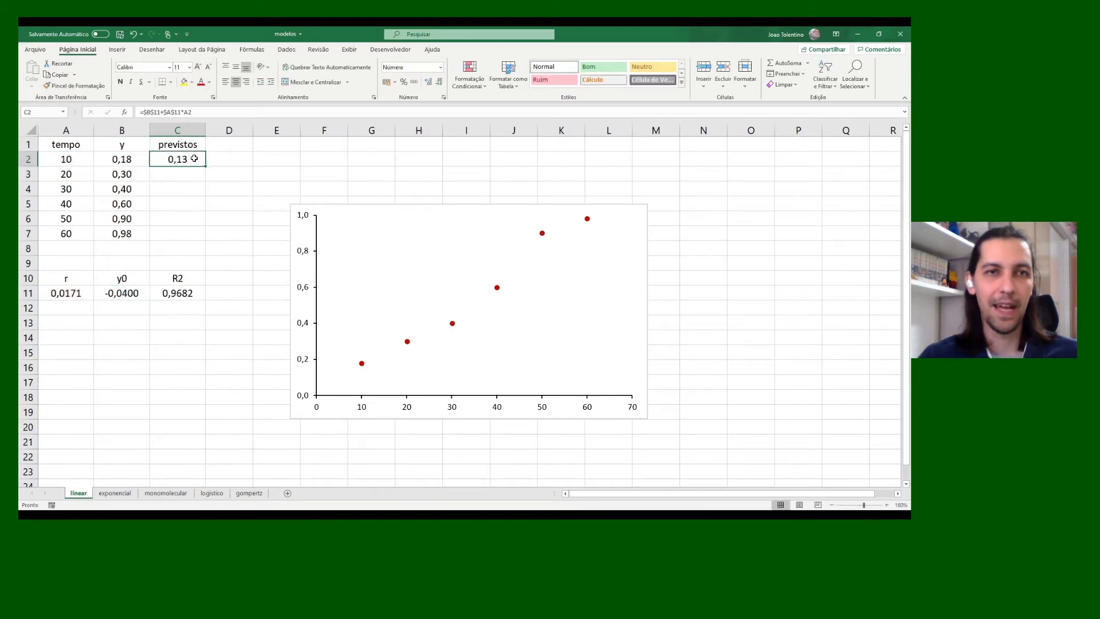
left_click_drag(205, 166, 204, 237)
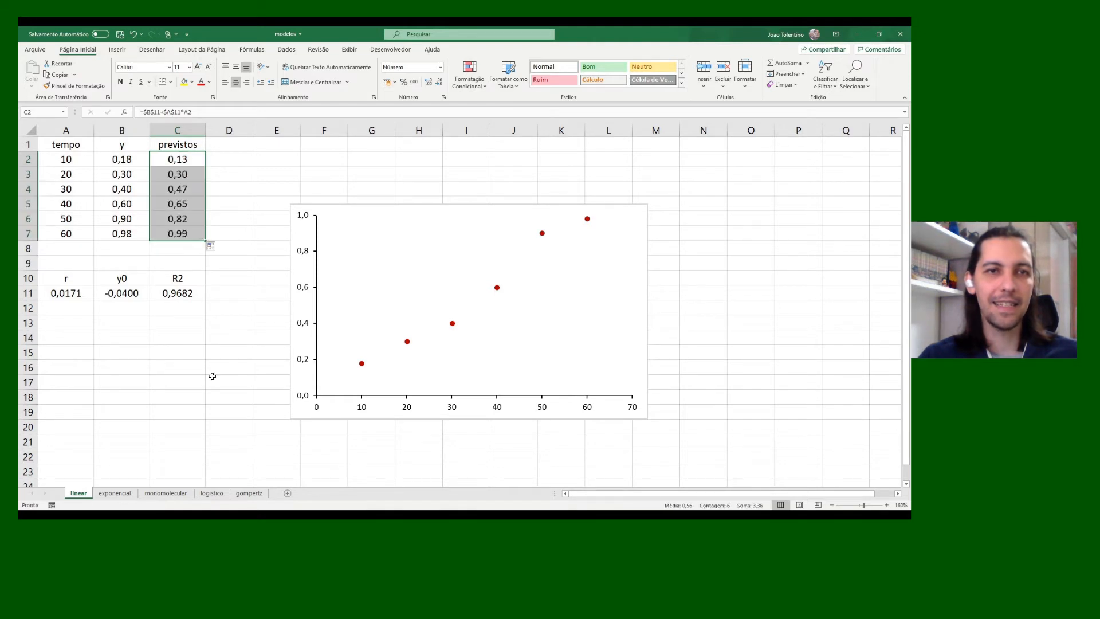
left_click(225, 282)
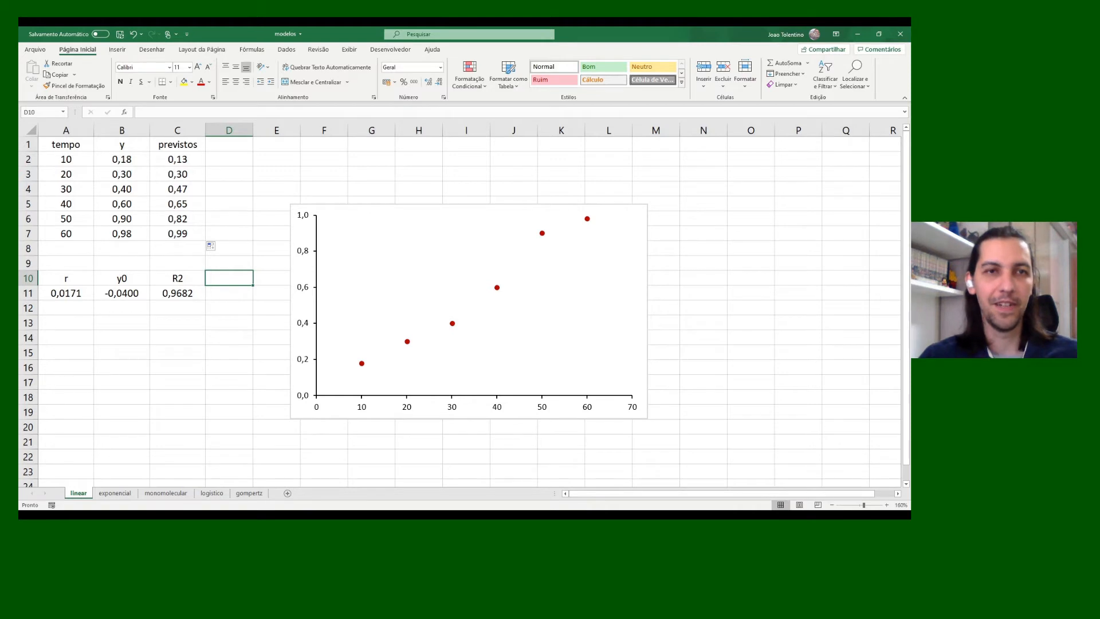
On the exponencial sheet, insert a scatter chart of A1:B8 and paste the copied chart formatting to match the linear sheet's chart
key("alt+Tab")
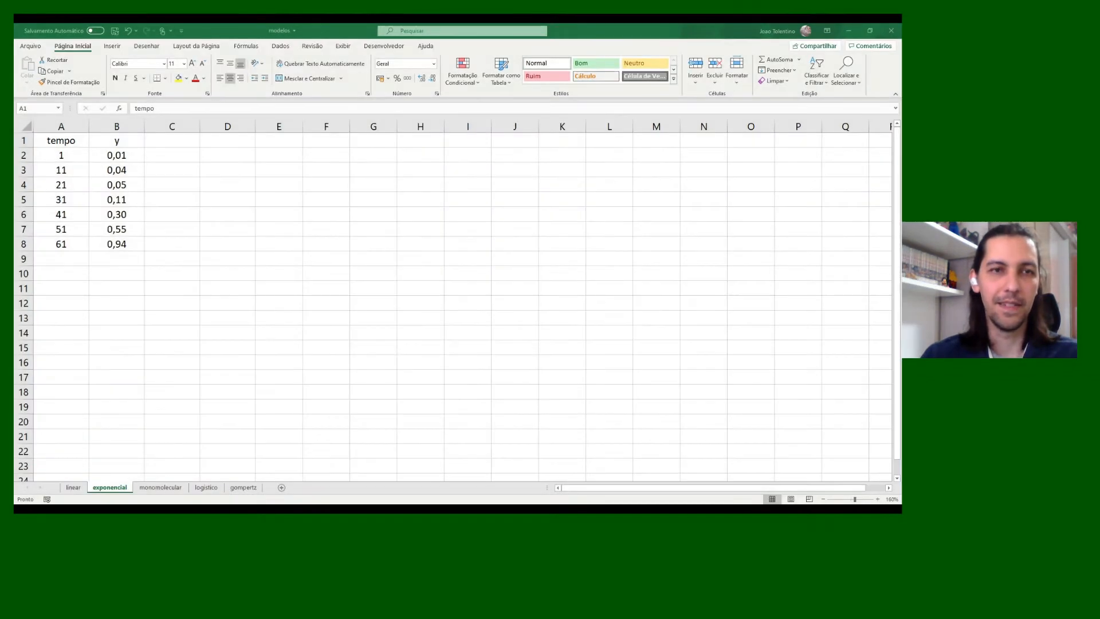
left_click(176, 160)
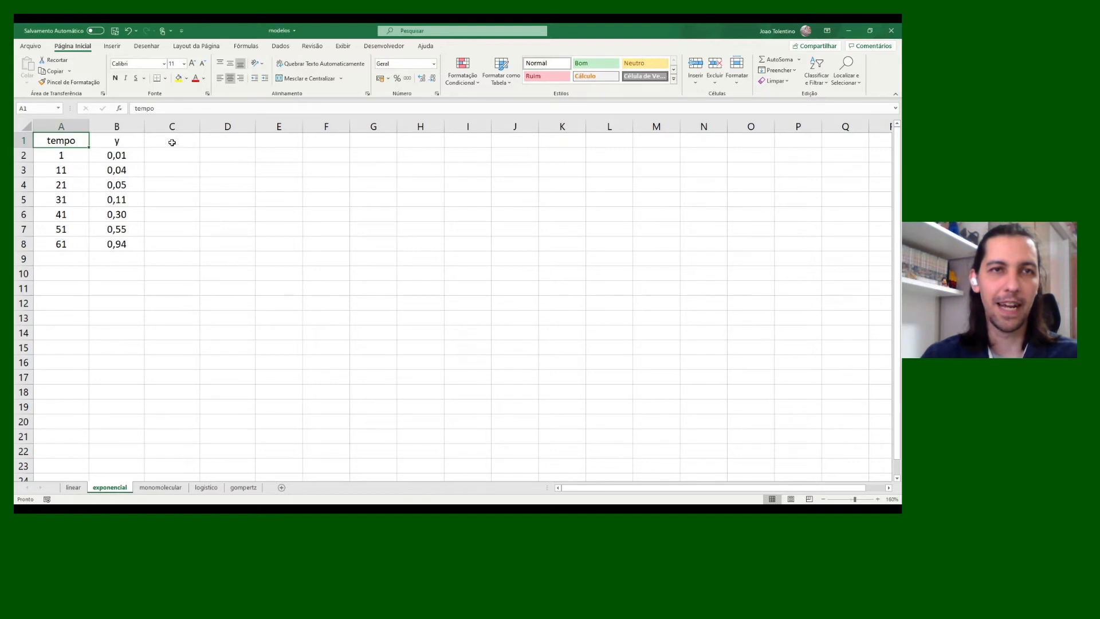
left_click_drag(85, 144, 120, 243)
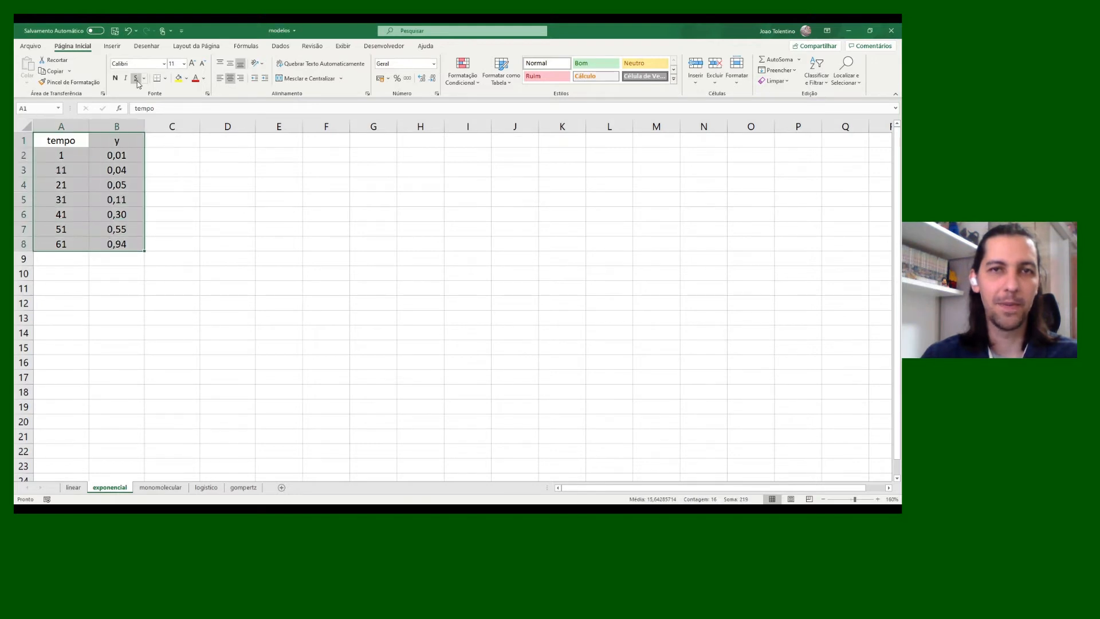
left_click(113, 46)
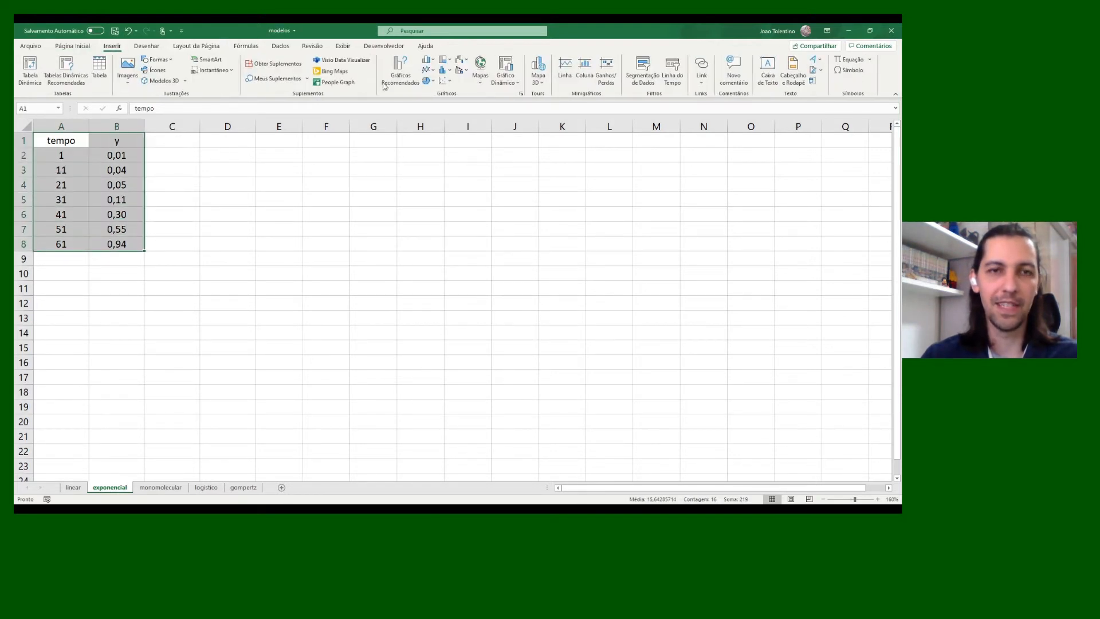
left_click(442, 85)
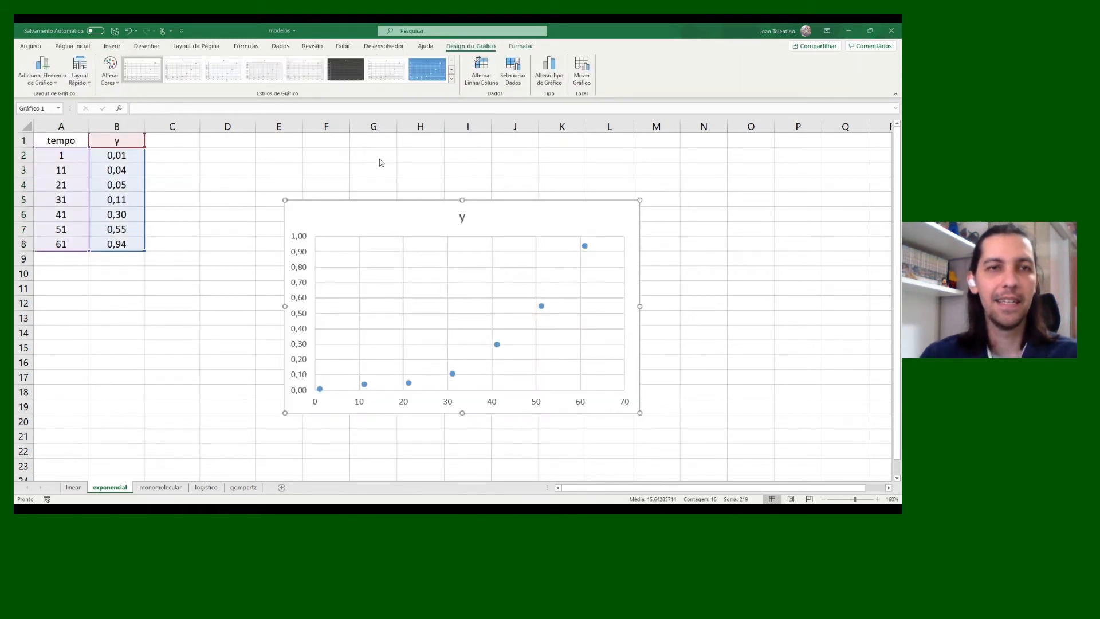
key("ctrl+v")
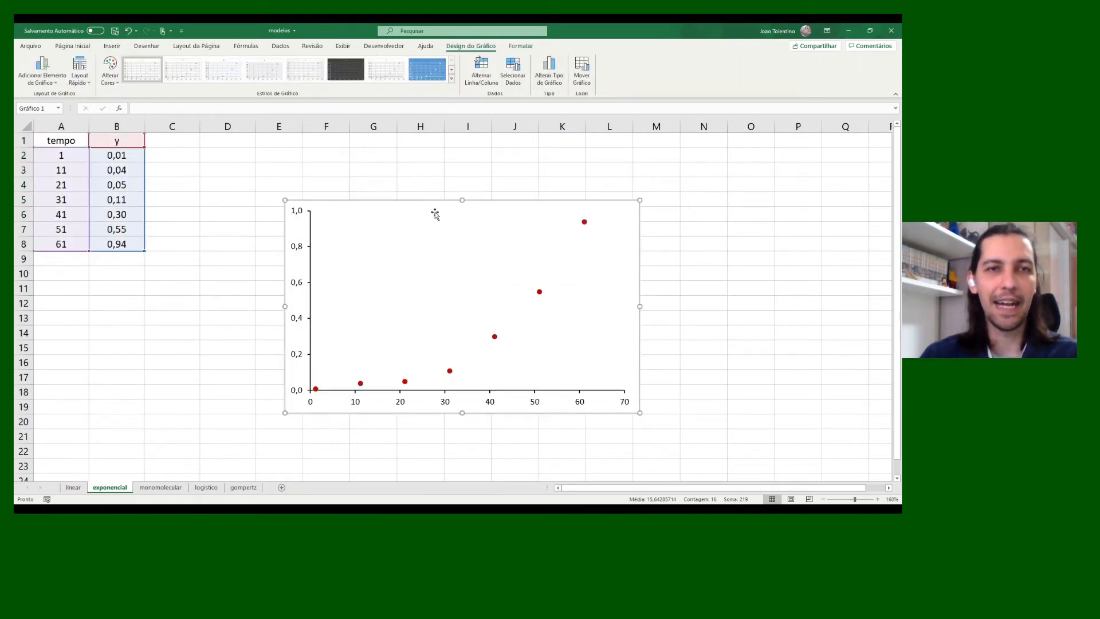
Add the column heading "transf" in cell C1
left_click(172, 142)
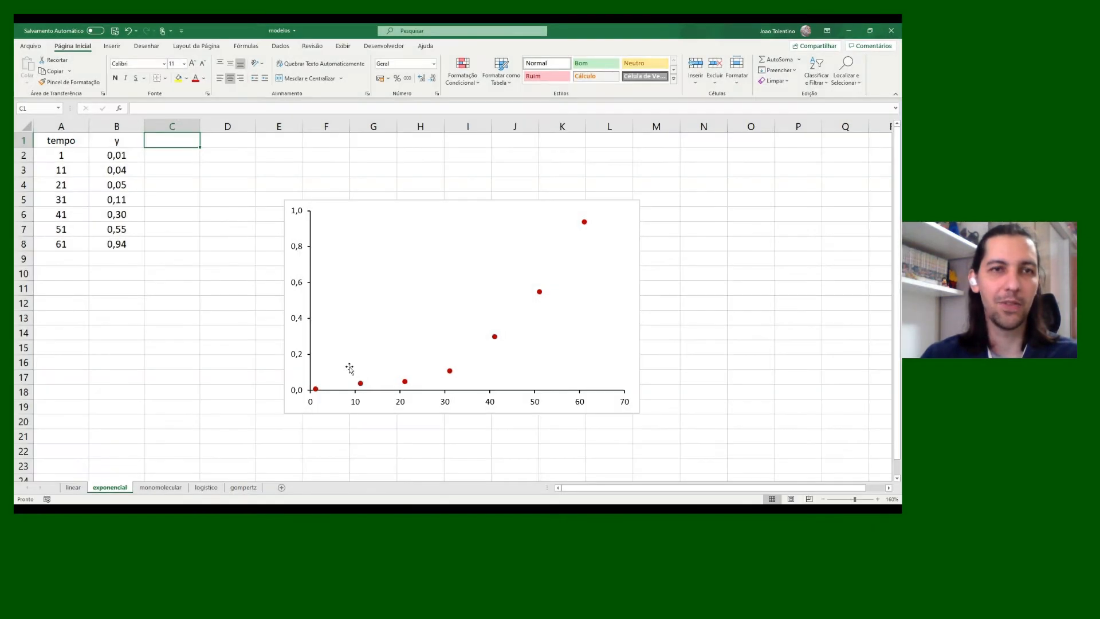
type("transf")
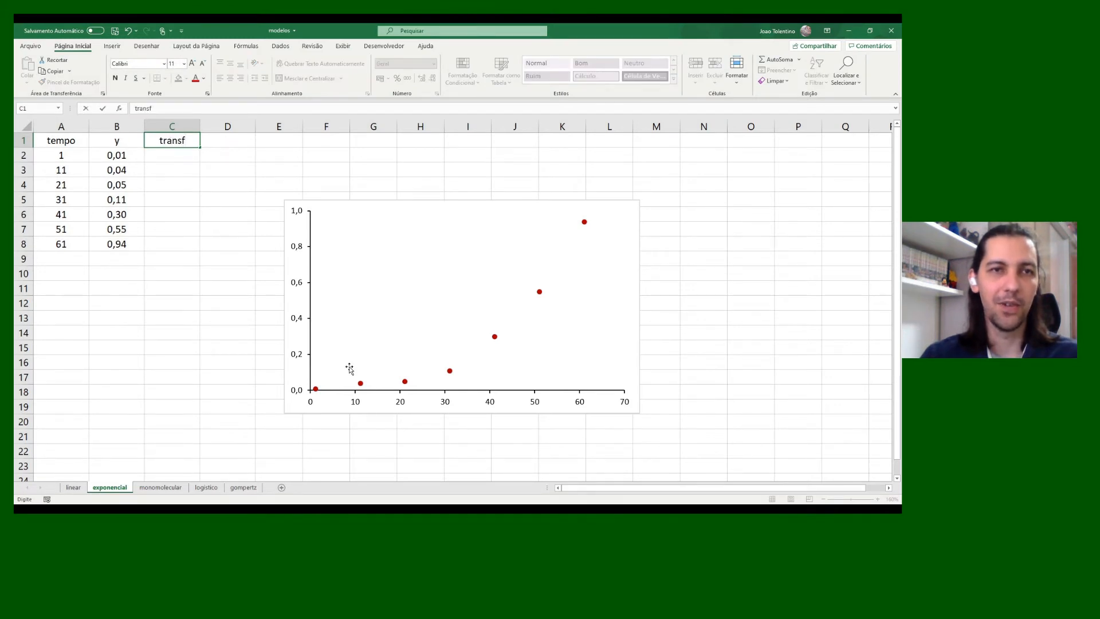
key("Return")
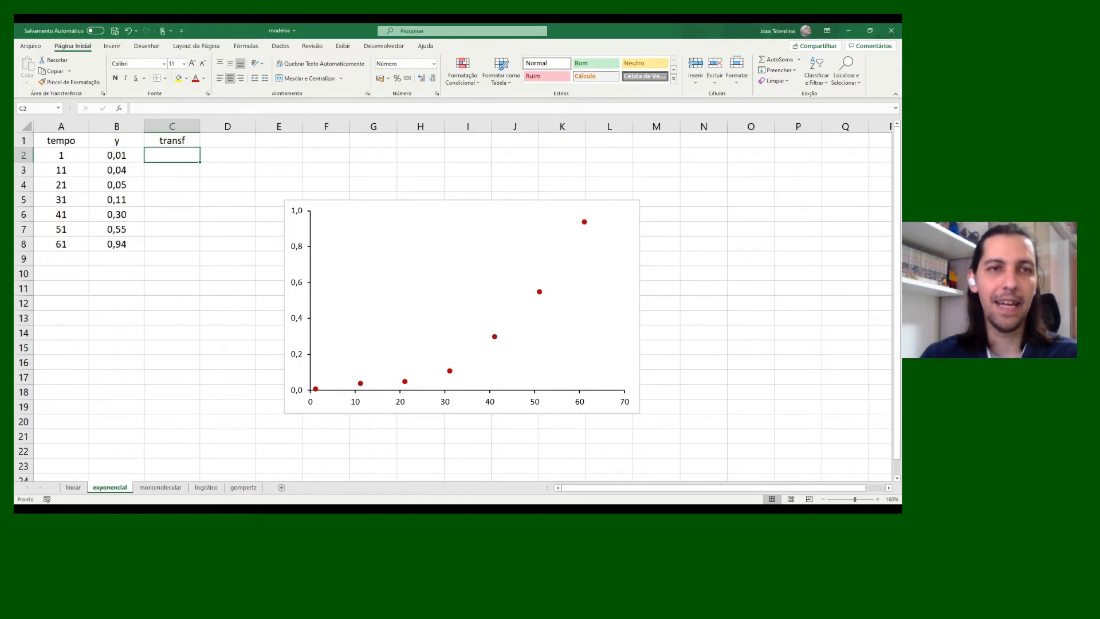
Transform the y values with the formula =LN(B2) in cell C2 and fill it down through C8
type("=LN")
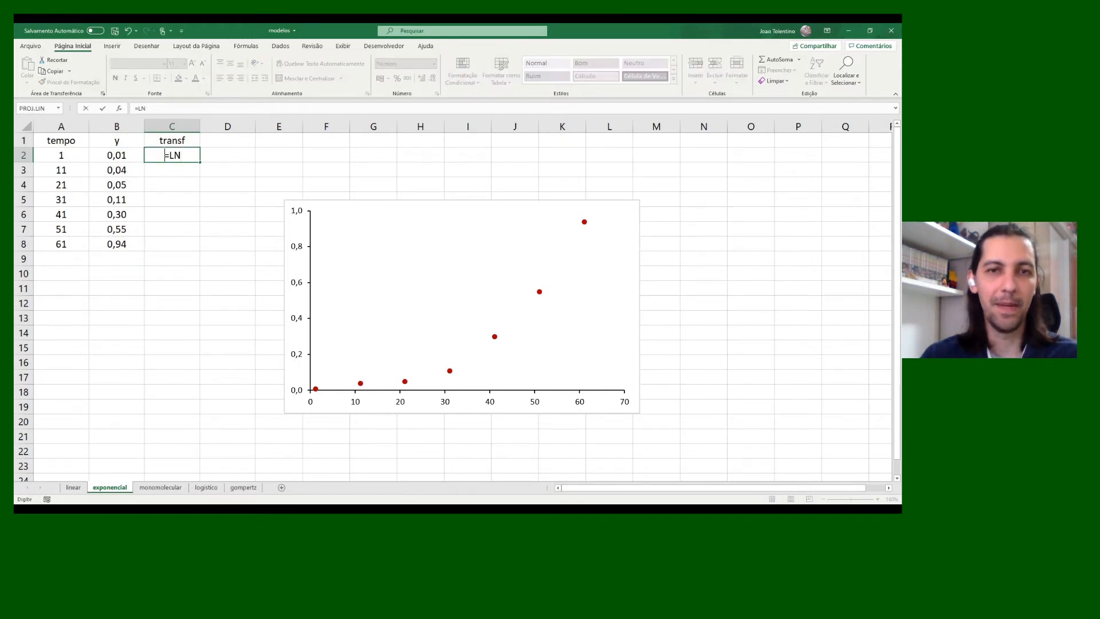
type("(")
key("Left")
type(")")
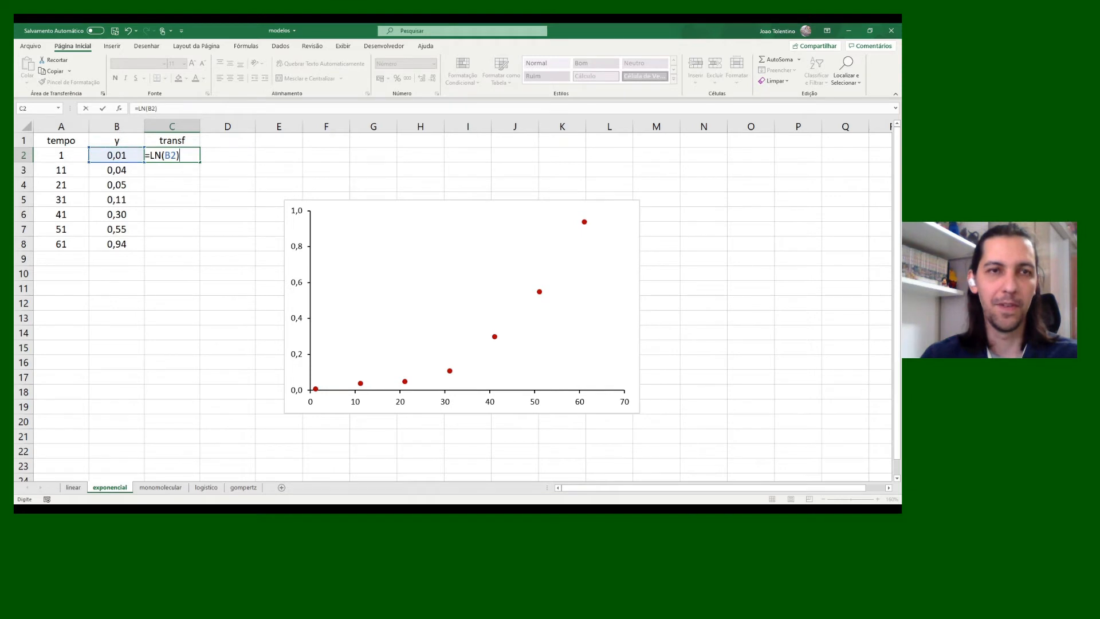
key("Return")
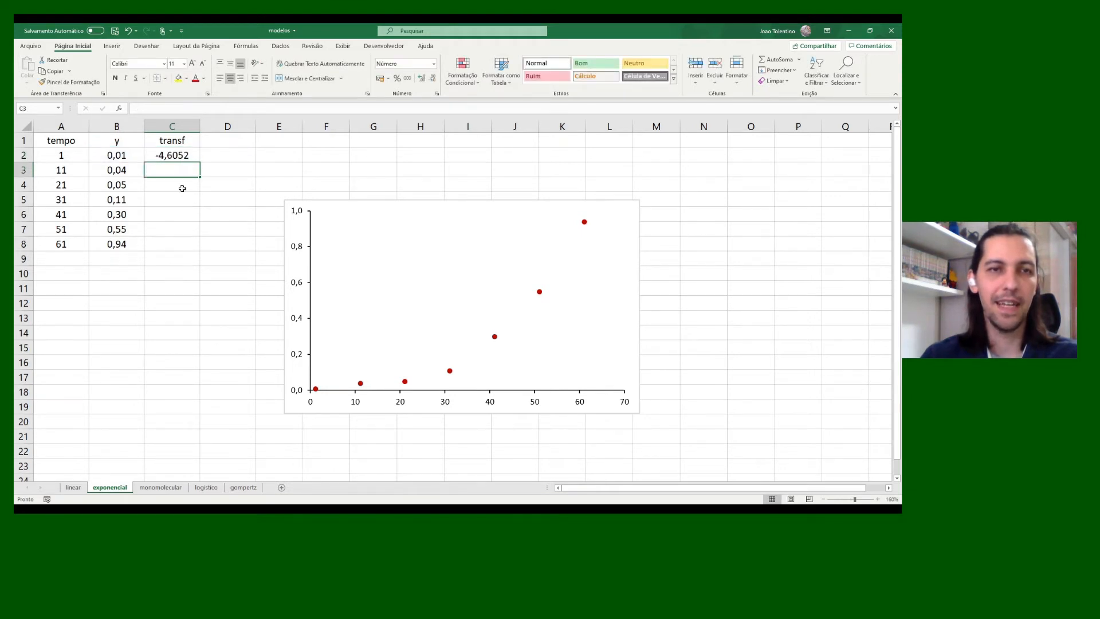
left_click(183, 157)
left_click_drag(198, 165, 189, 250)
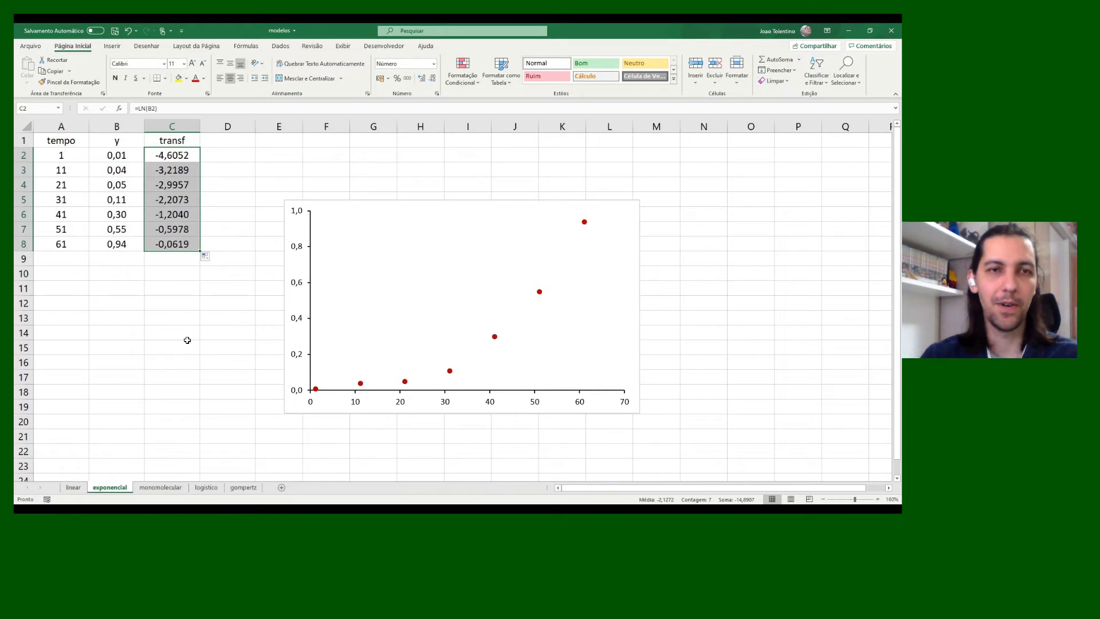
Enter the parameter headings r, y0 and R2 in cells A10, B10 and C10
left_click(62, 275)
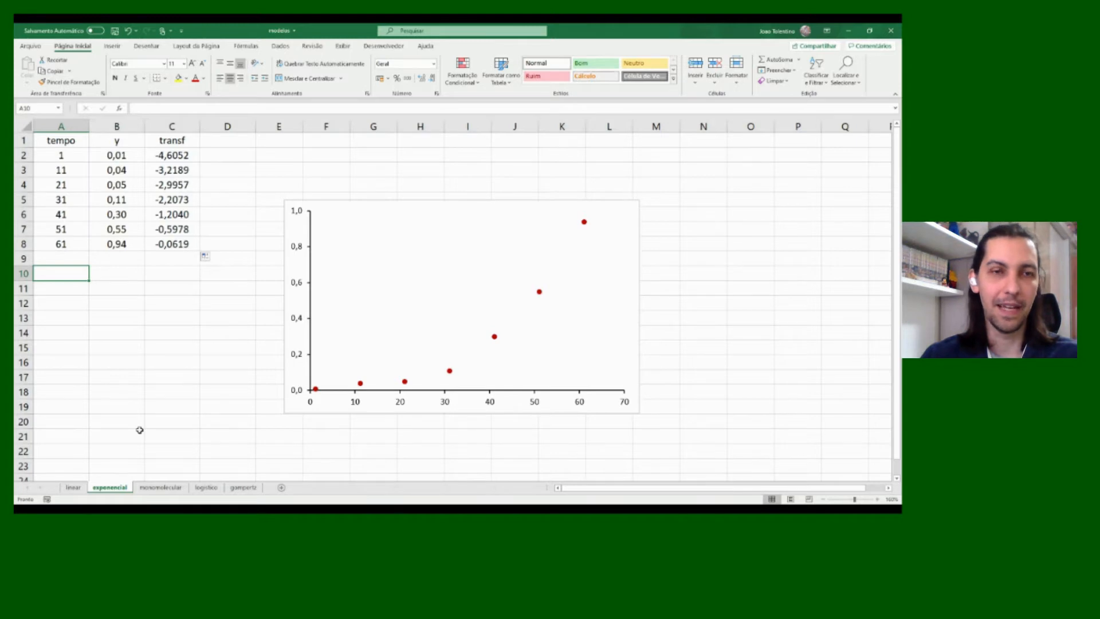
type("r")
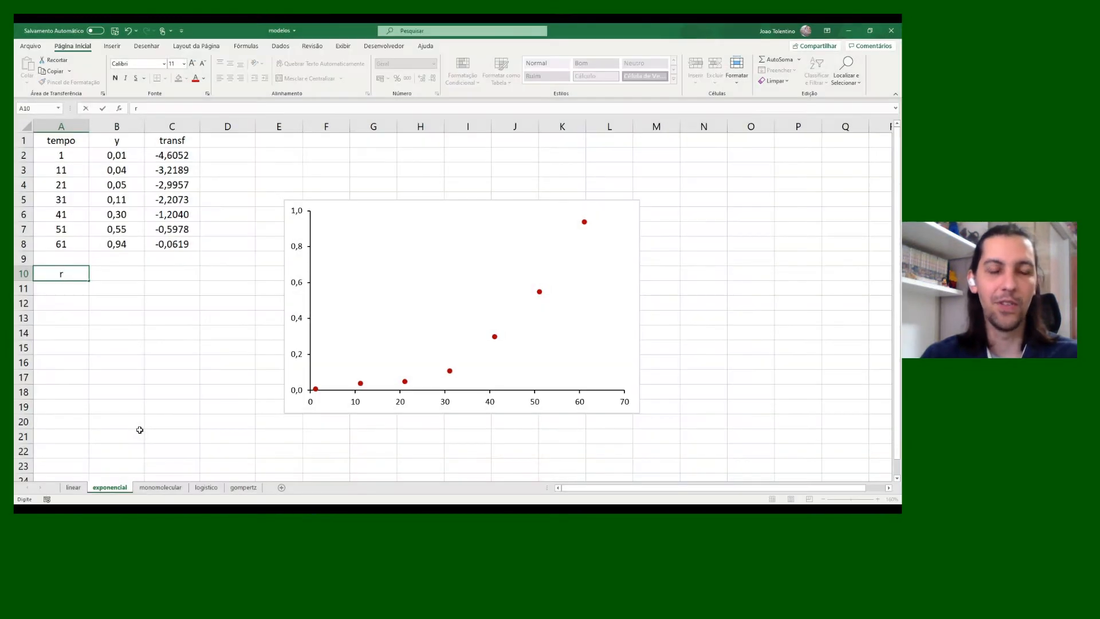
key("Tab")
type("y0")
key("Tab")
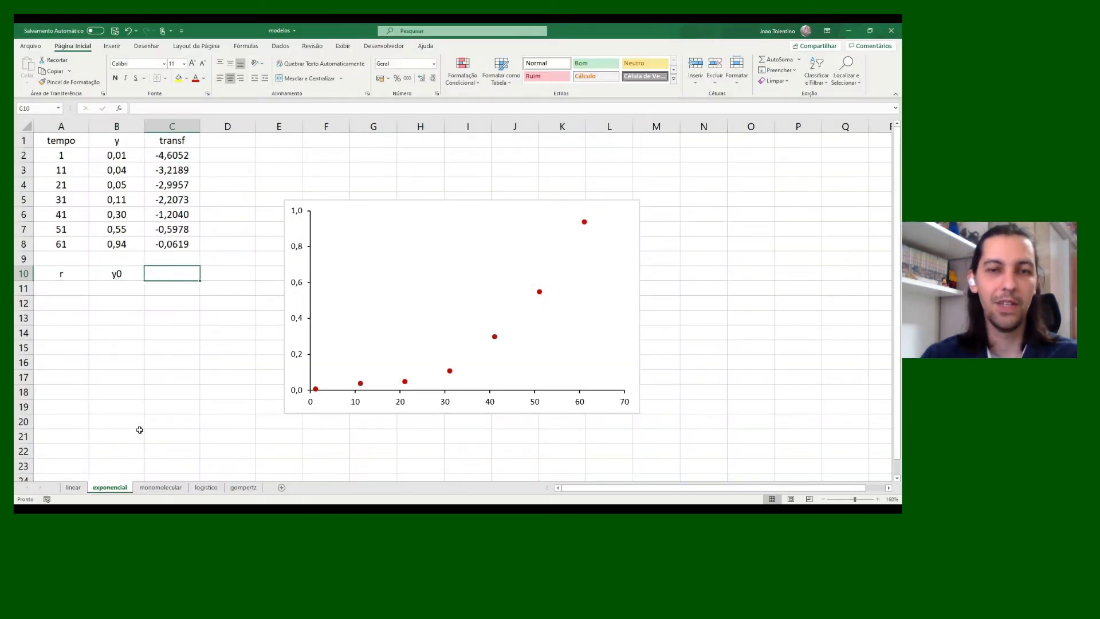
type("R2")
key("Return")
key("Left")
key("Left")
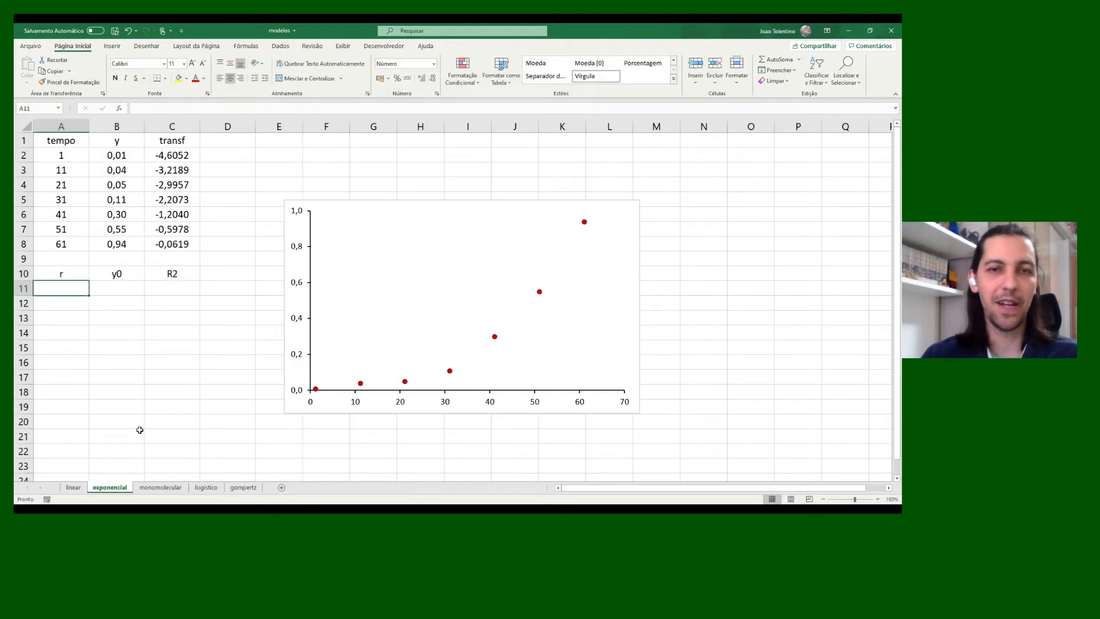
Calculate r in cell A11 with the formula =INCLINAÇÃO(C2:C8;A2:A8)
type("=INC")
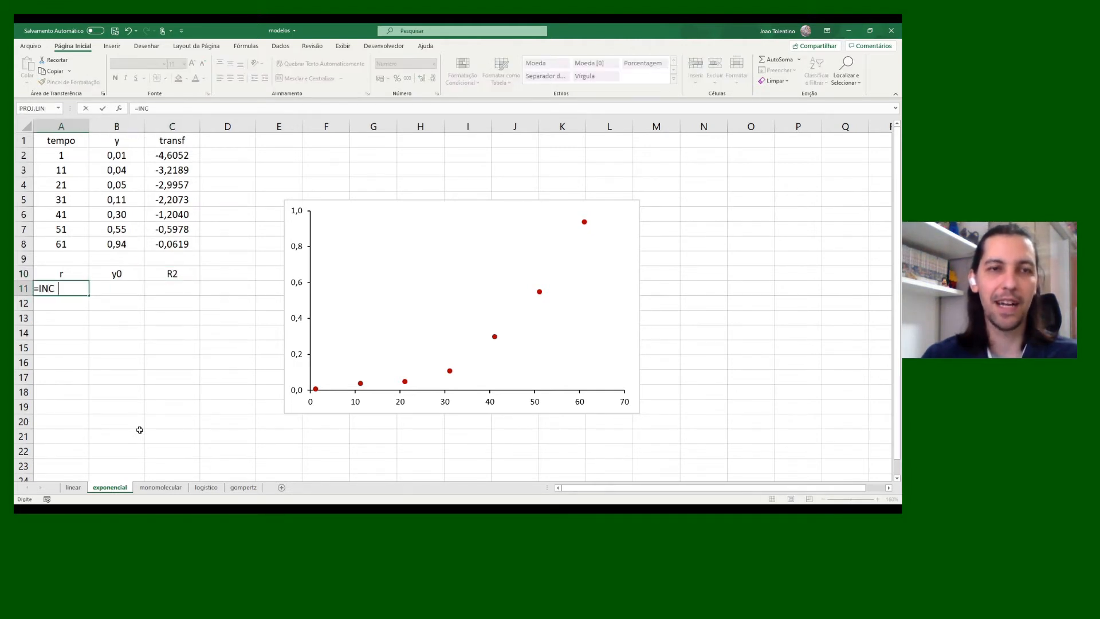
type("LINAÇÃO(")
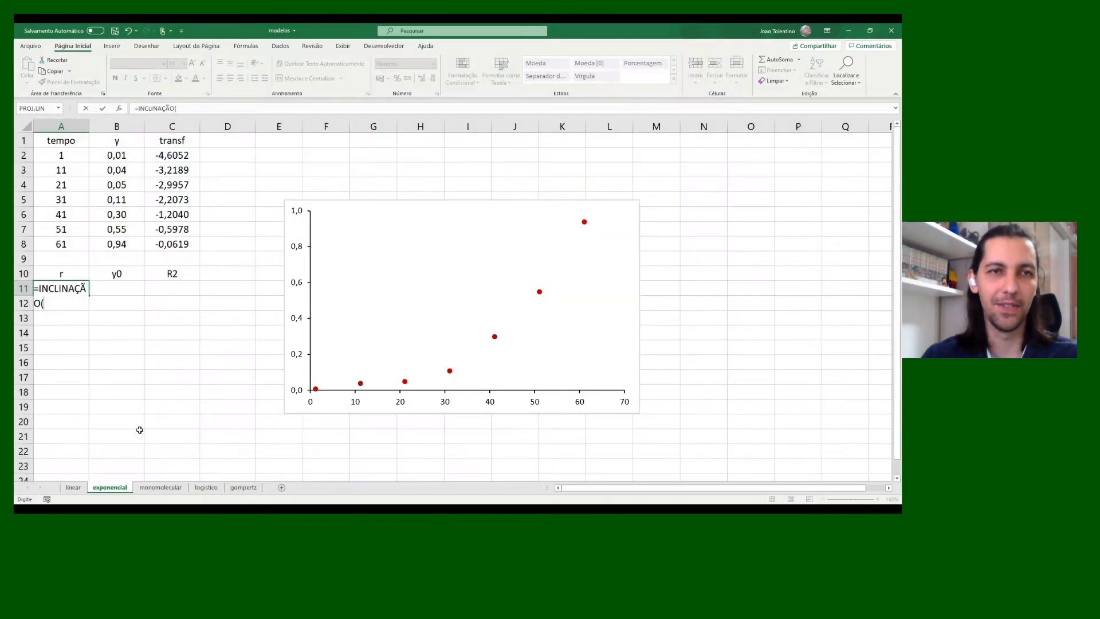
left_click_drag(172, 155, 176, 241)
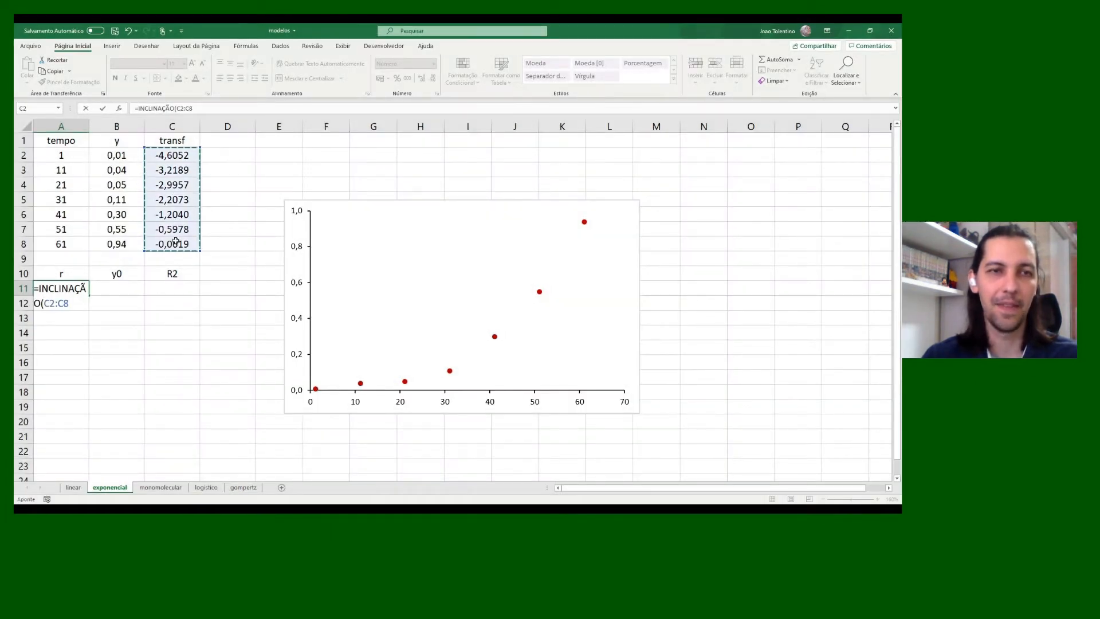
type(";")
left_click_drag(49, 158, 59, 245)
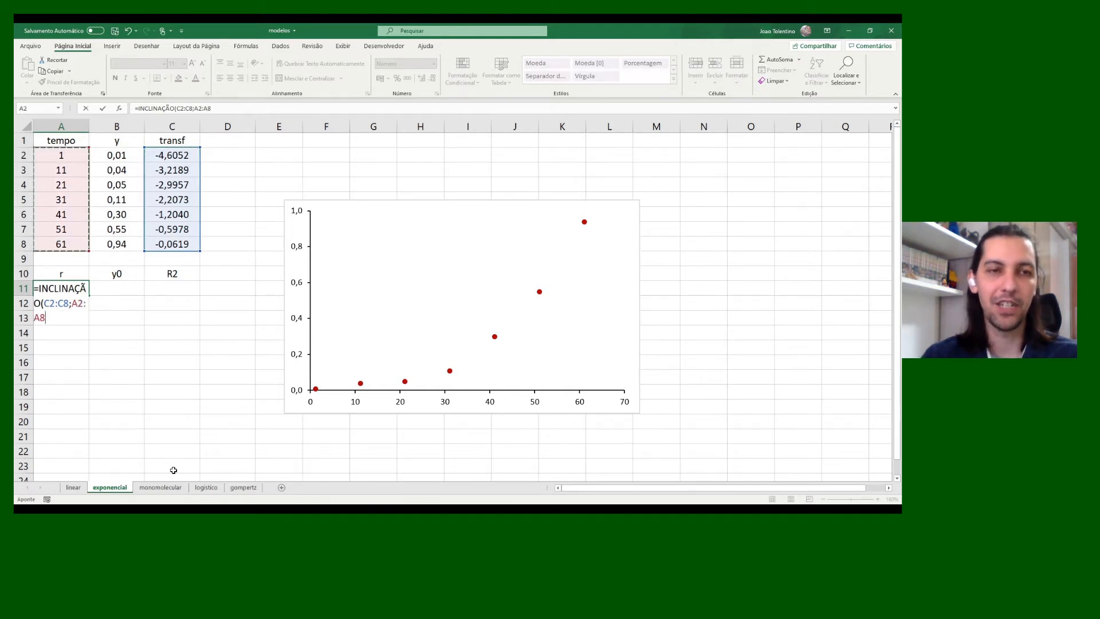
key("Return")
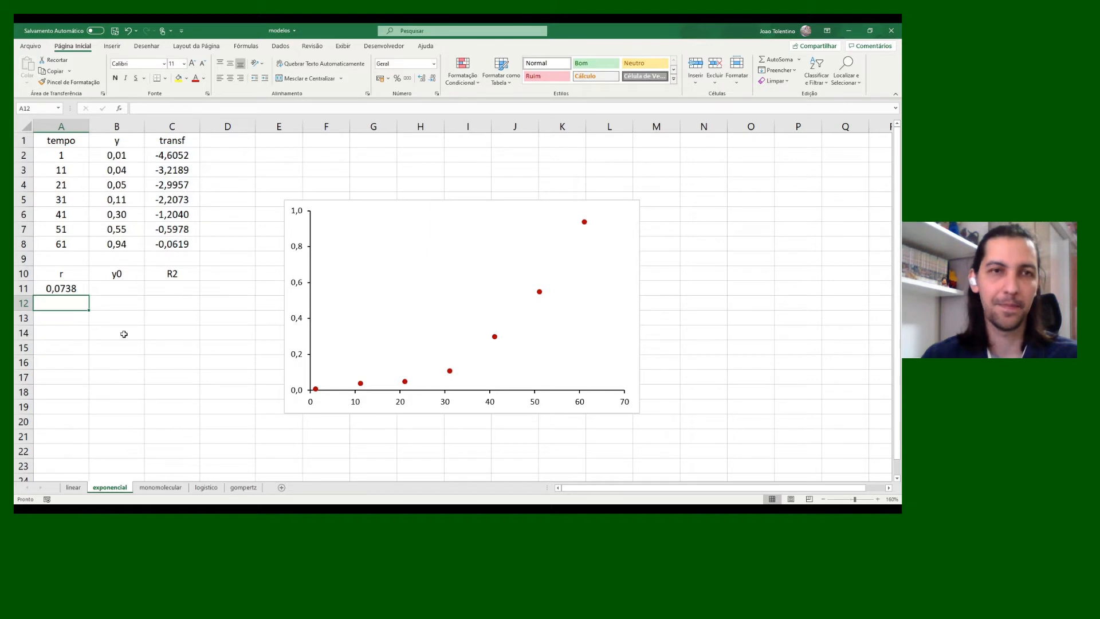
Calculate y0 in cell B11 with the formula =EXP(INTERCEPÇÃO(C2:C8;A2:A8))
left_click(118, 289)
key("alt+Tab")
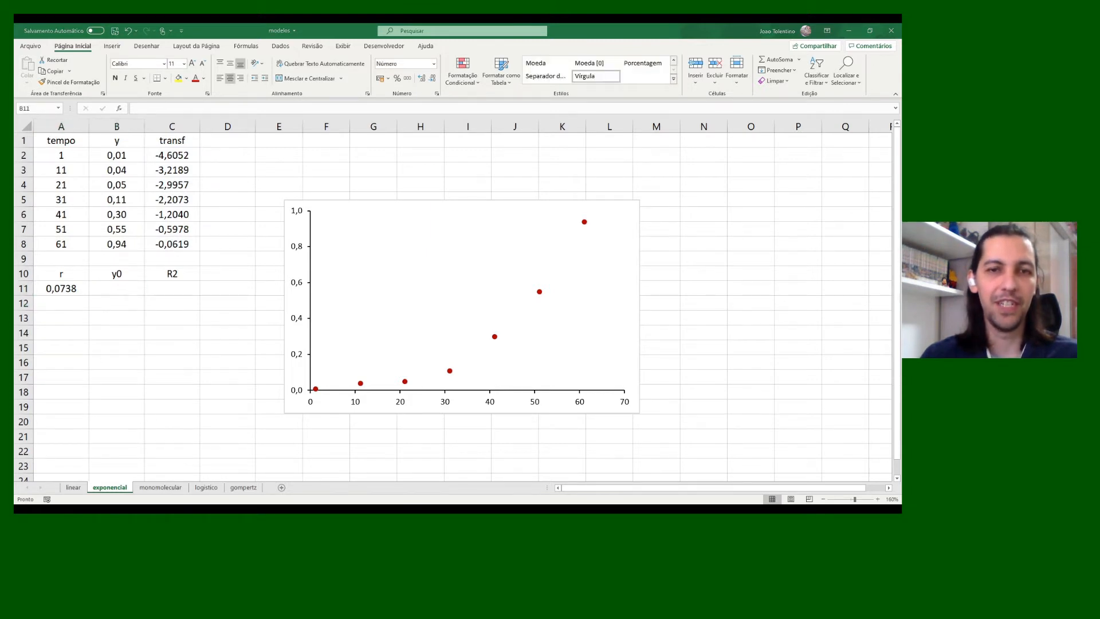
left_click(118, 293)
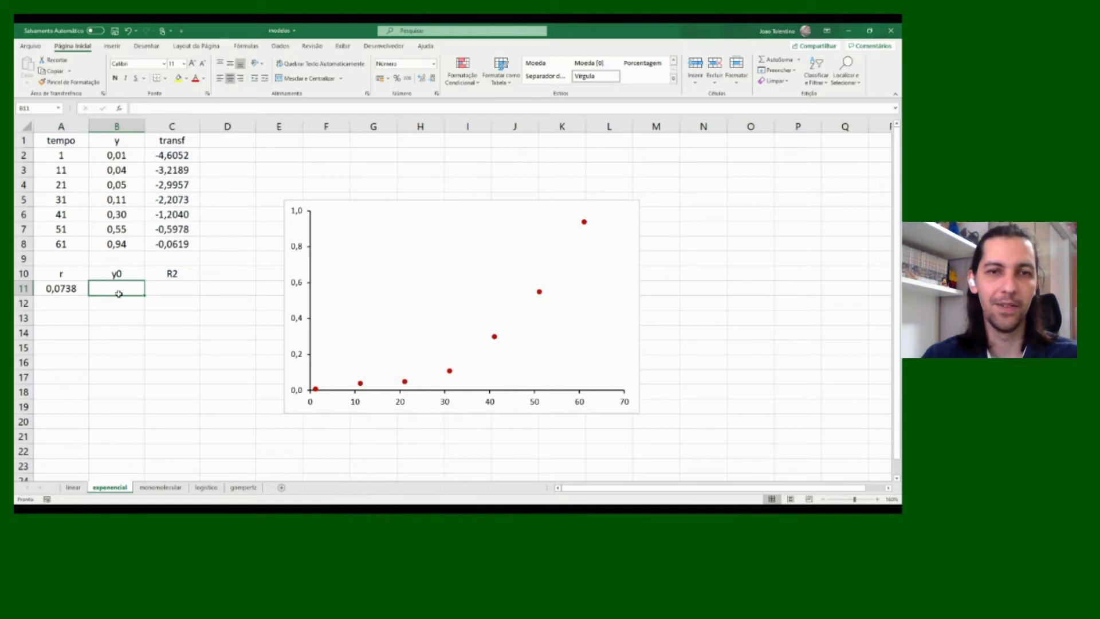
type("=")
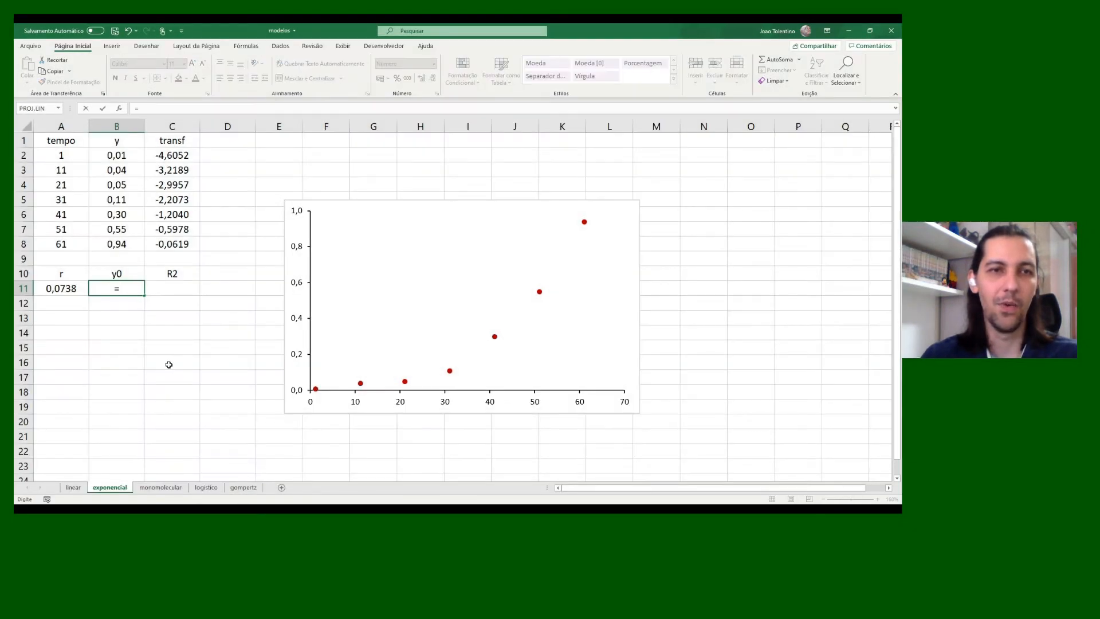
type("EXP(")
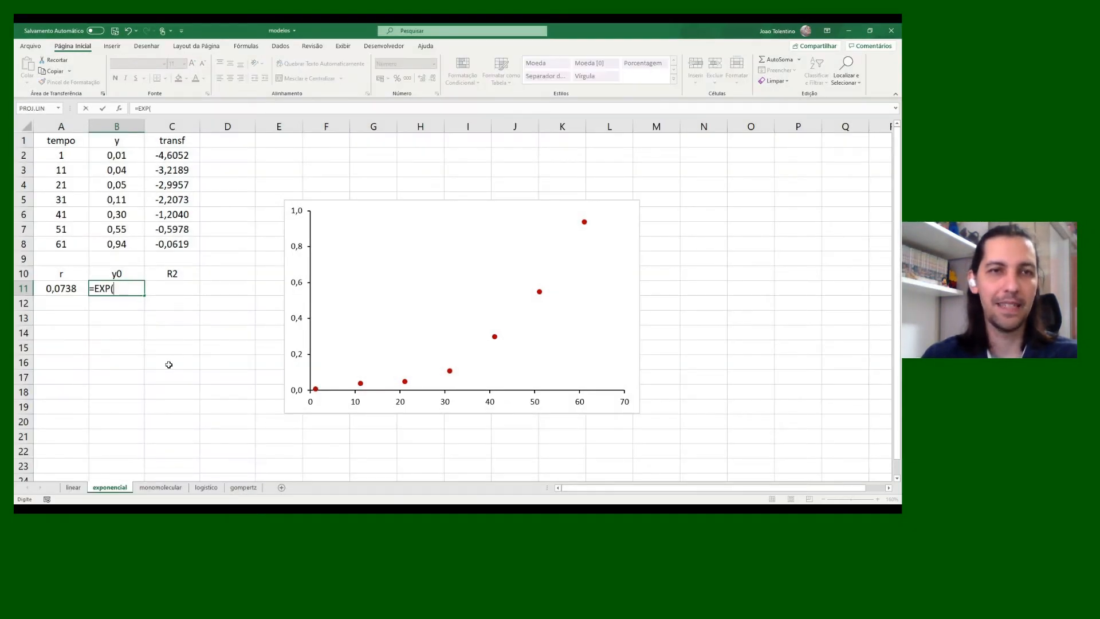
type("I")
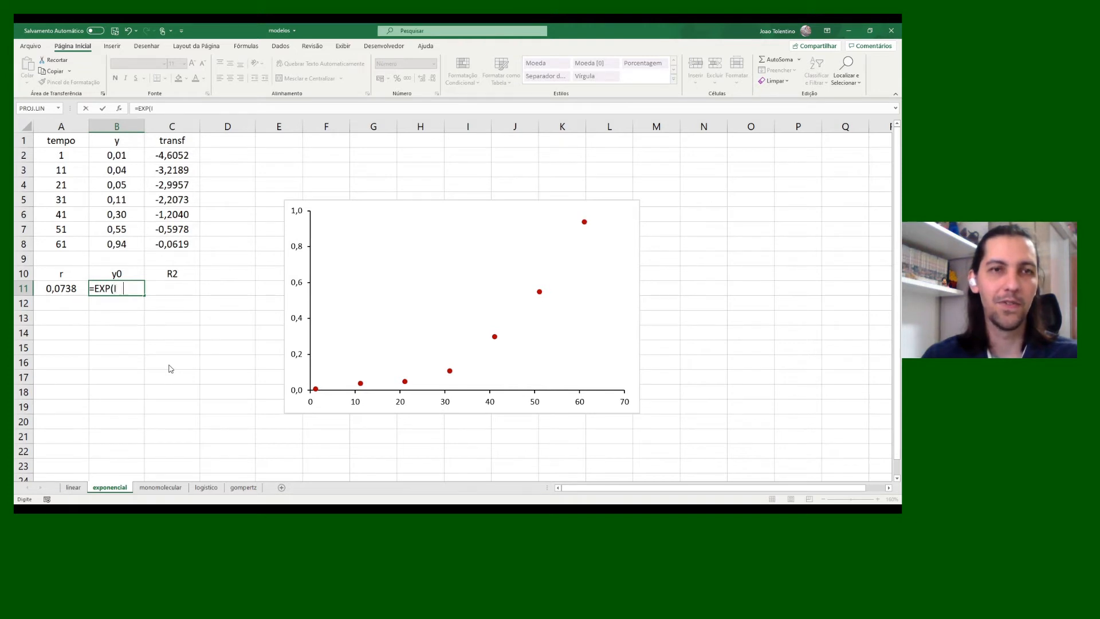
type("NTER")
key("Tab")
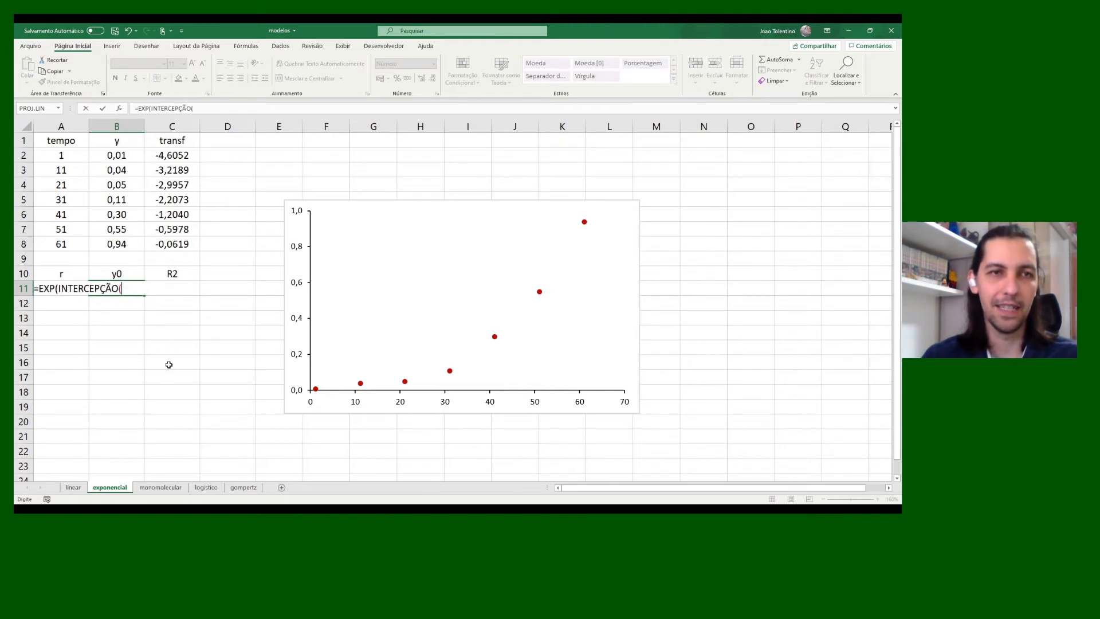
left_click_drag(169, 152, 159, 241)
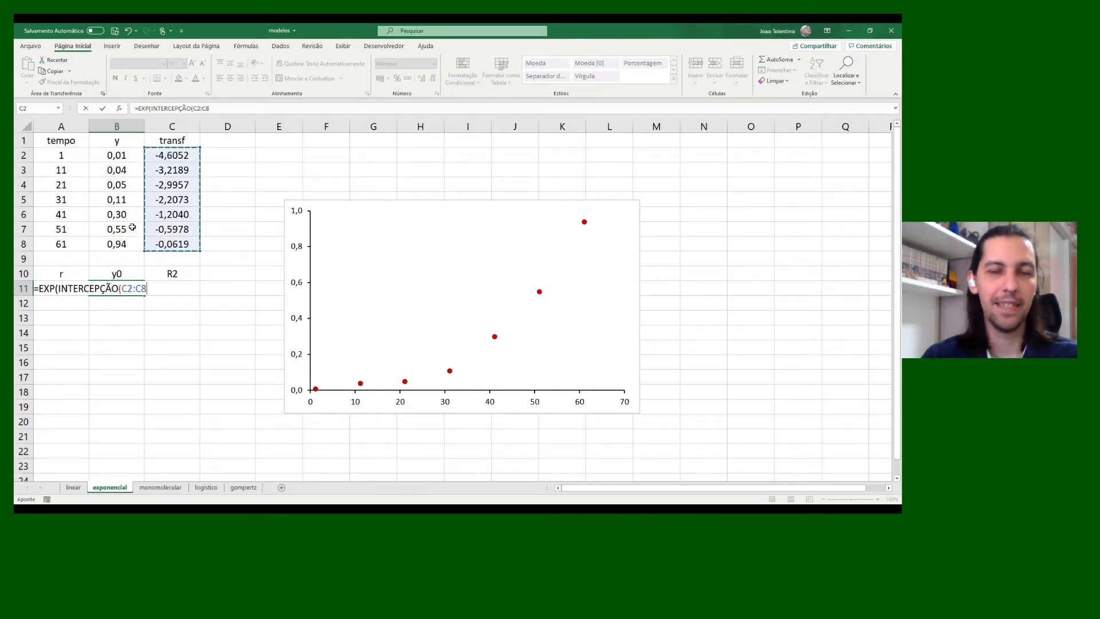
type(";")
left_click_drag(57, 155, 57, 245)
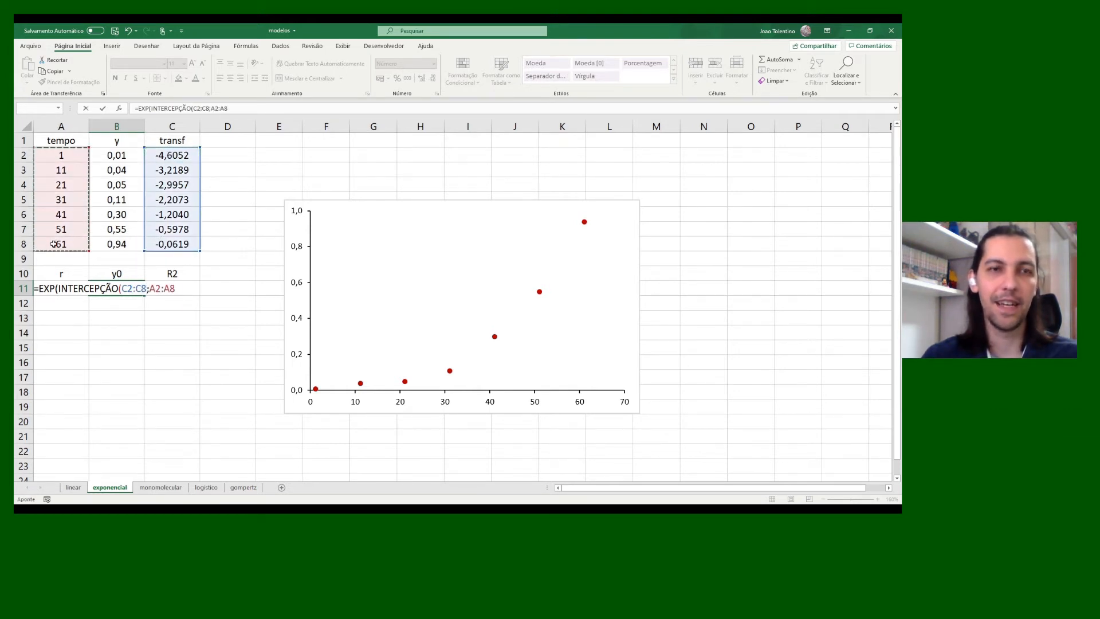
left_click(75, 506)
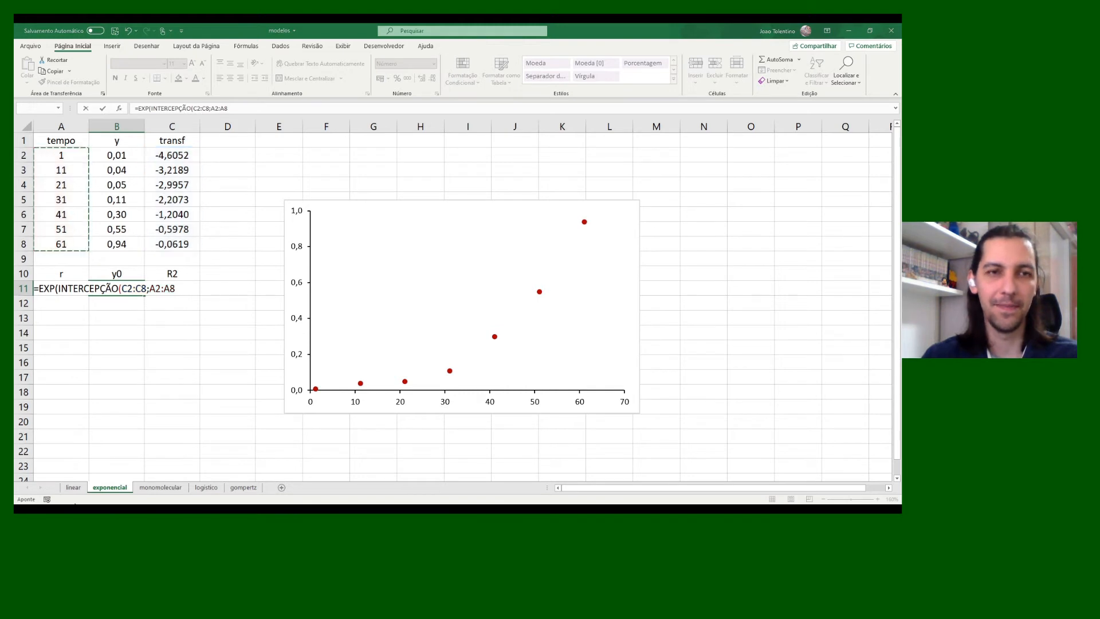
key("Return")
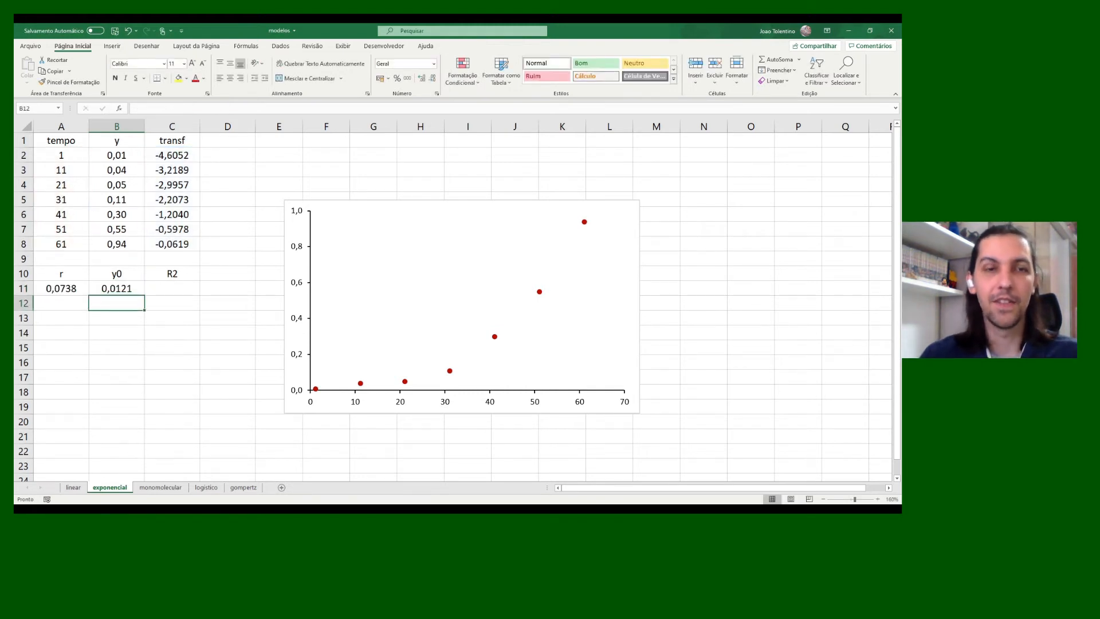
Add the column heading "previstos" in cell D1
key("alt+Tab")
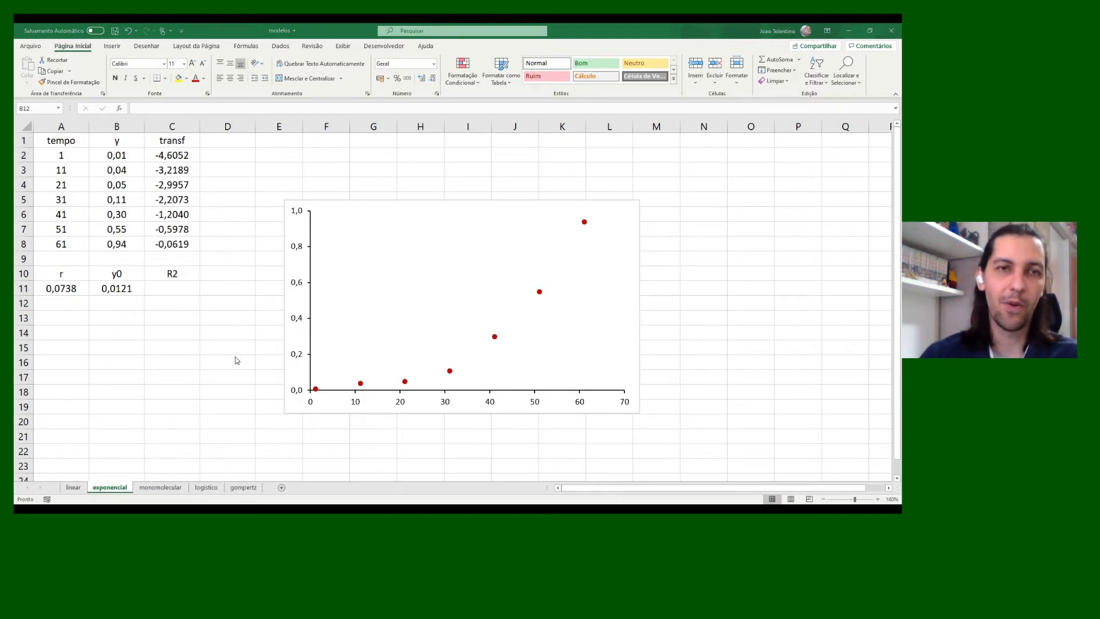
left_click(222, 140)
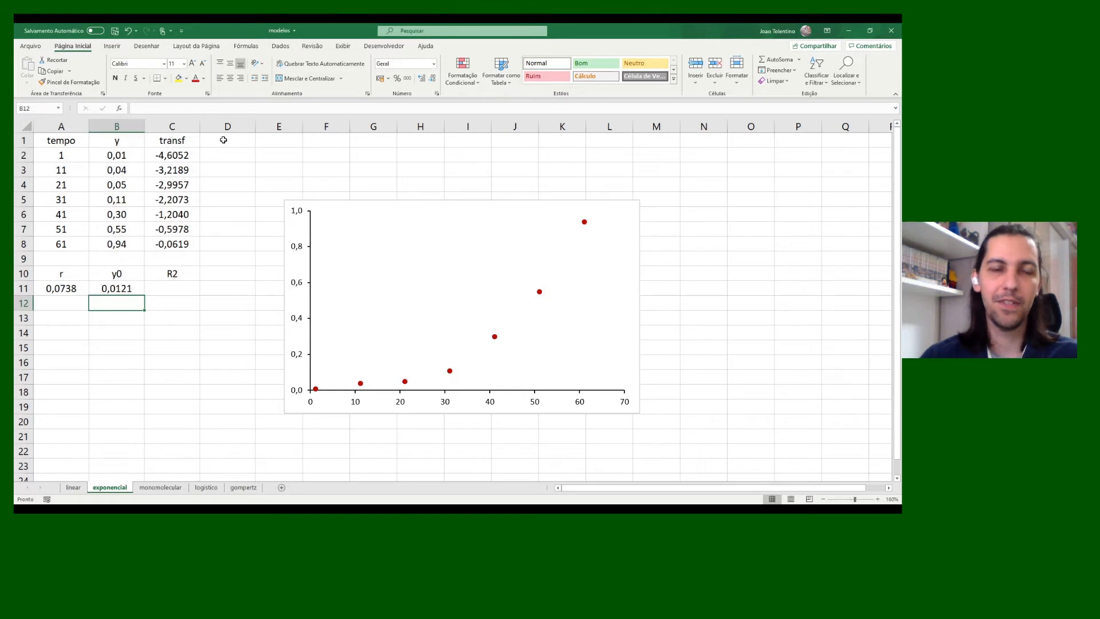
left_click(222, 139)
type("previstos")
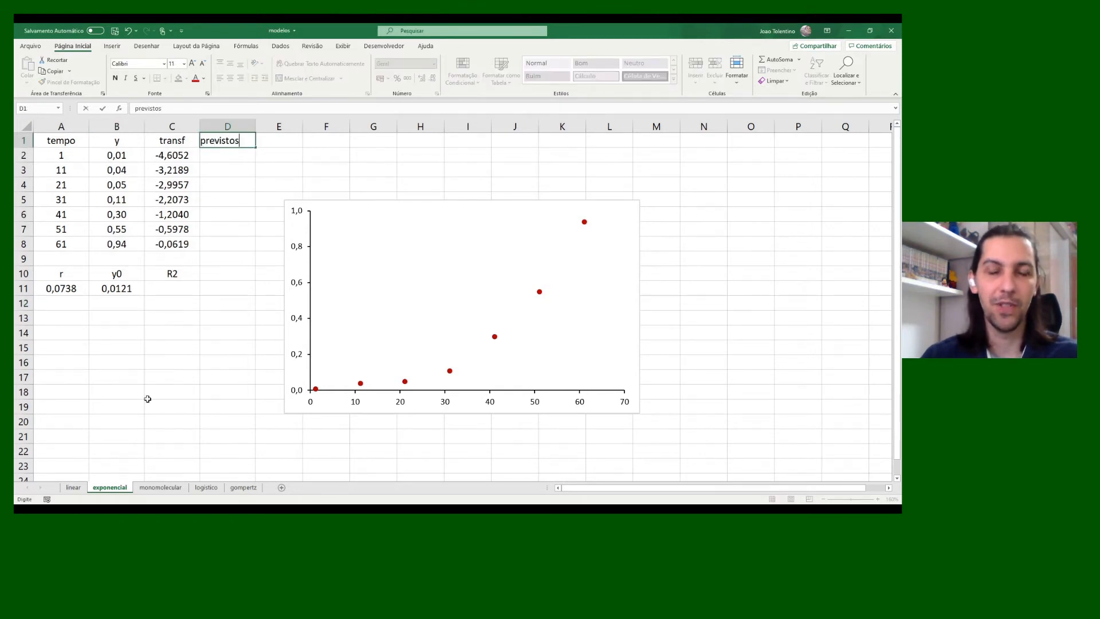
key("Return")
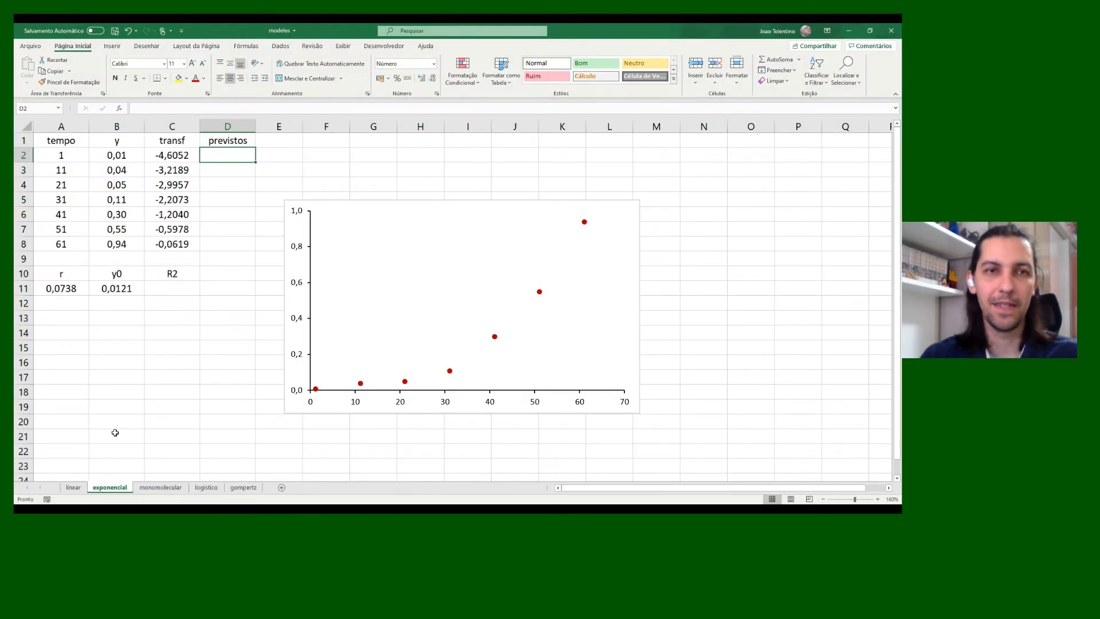
Calculate the first predicted value in cell D2 with the formula =$B$11*EXP($A$11*A2)
type("=")
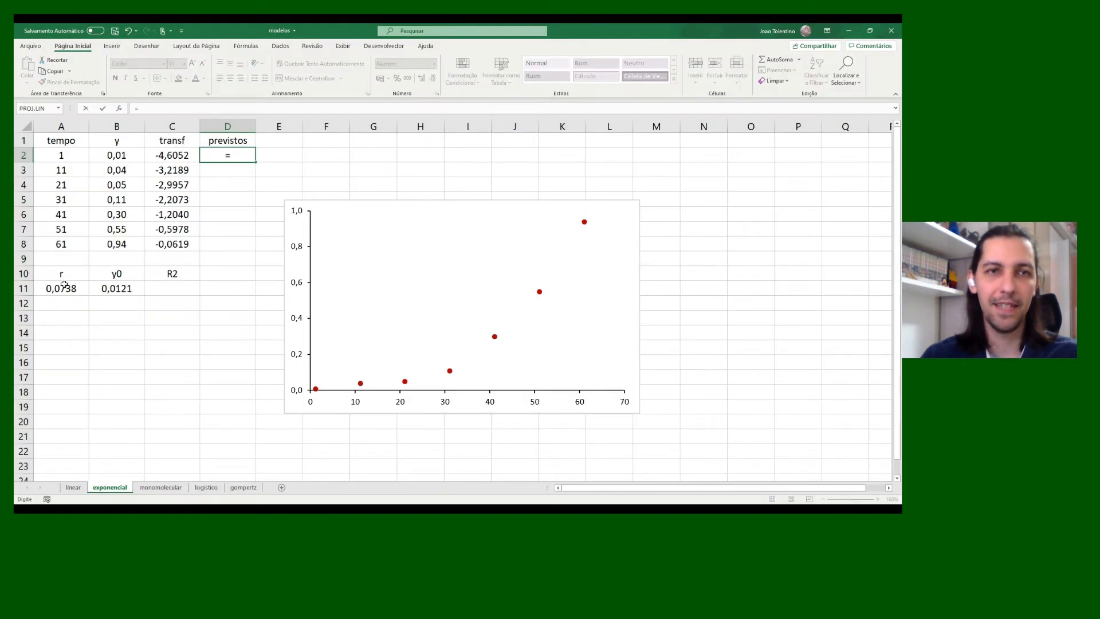
left_click(109, 290)
key("F4")
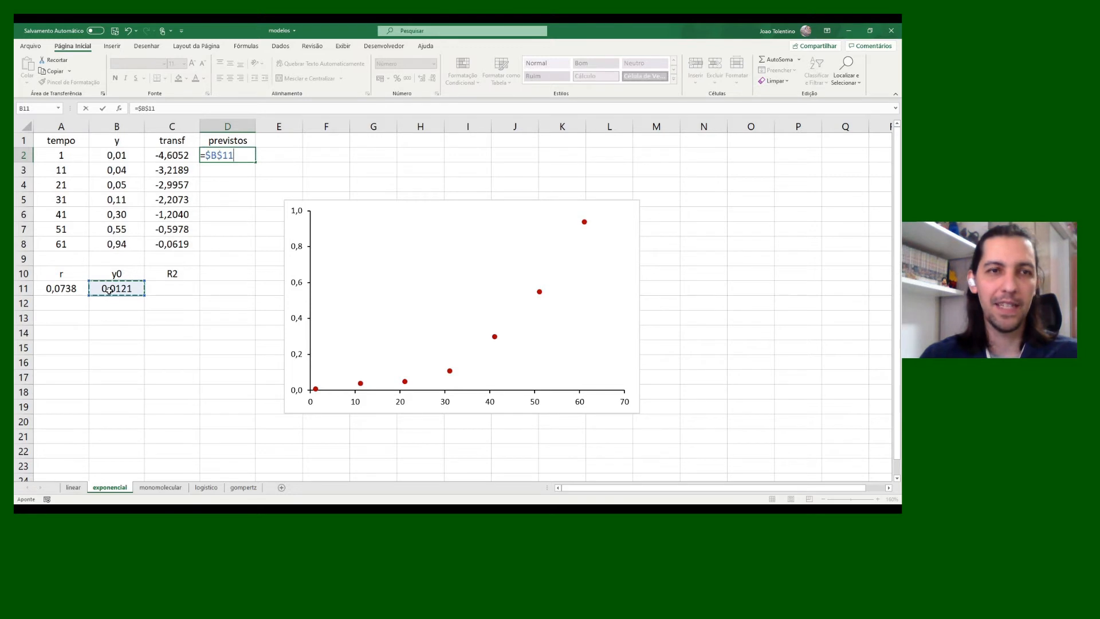
type("*EXP")
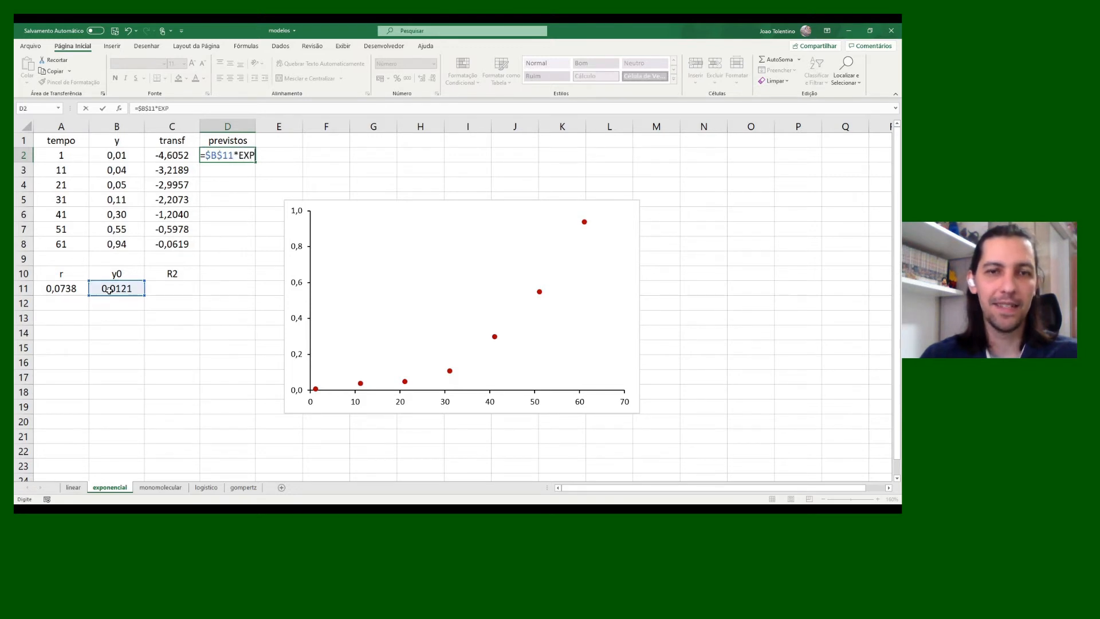
type("(")
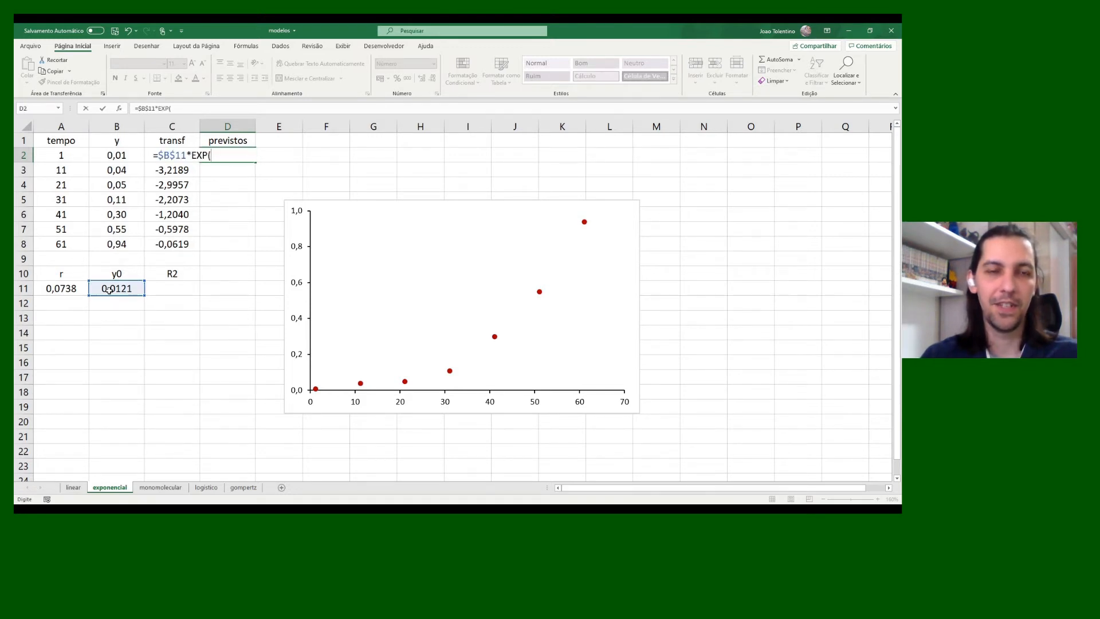
left_click(63, 289)
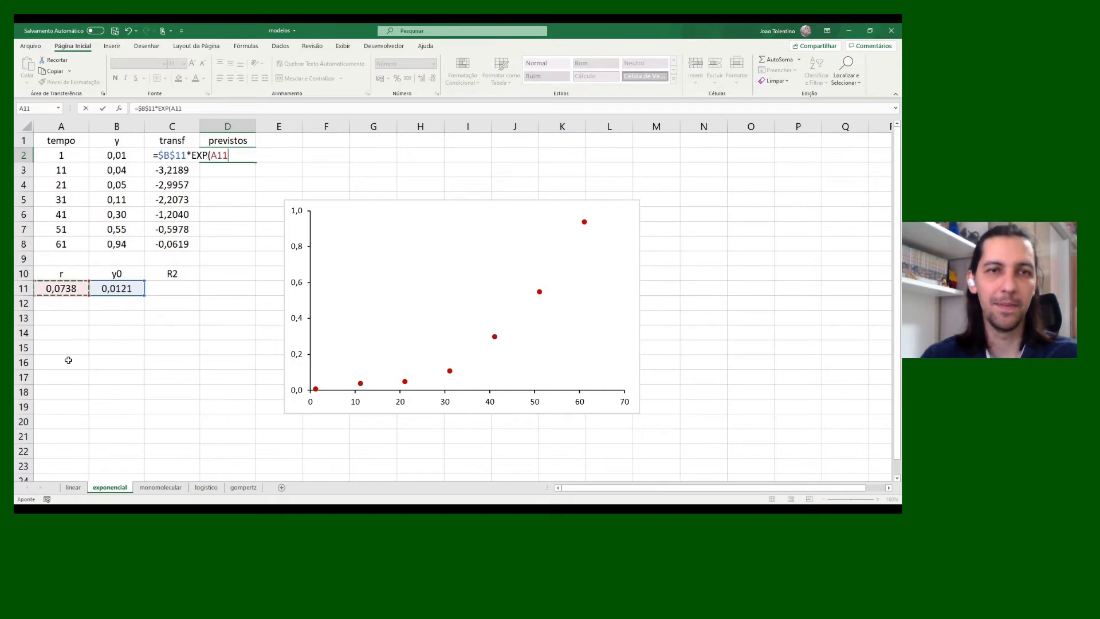
key("F4")
type("*")
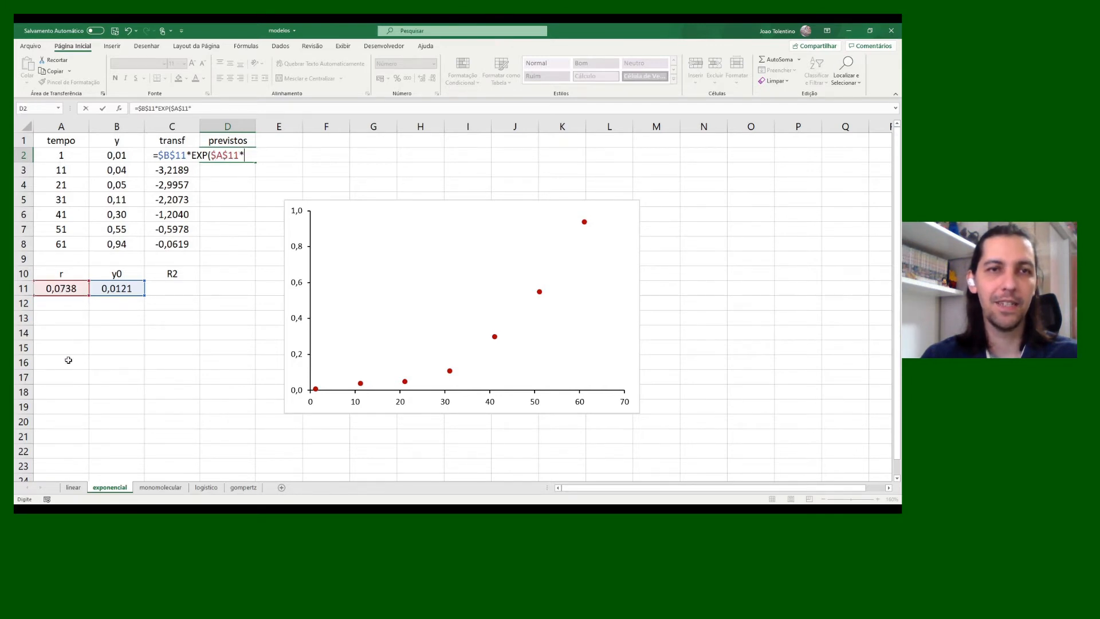
left_click(60, 154)
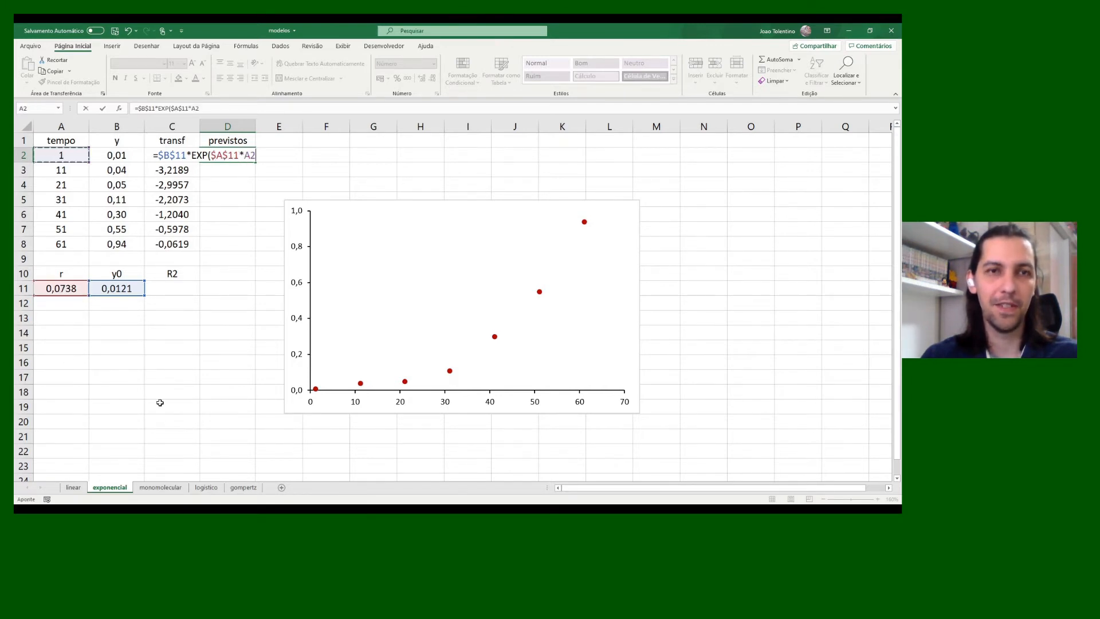
type(")")
key("Return")
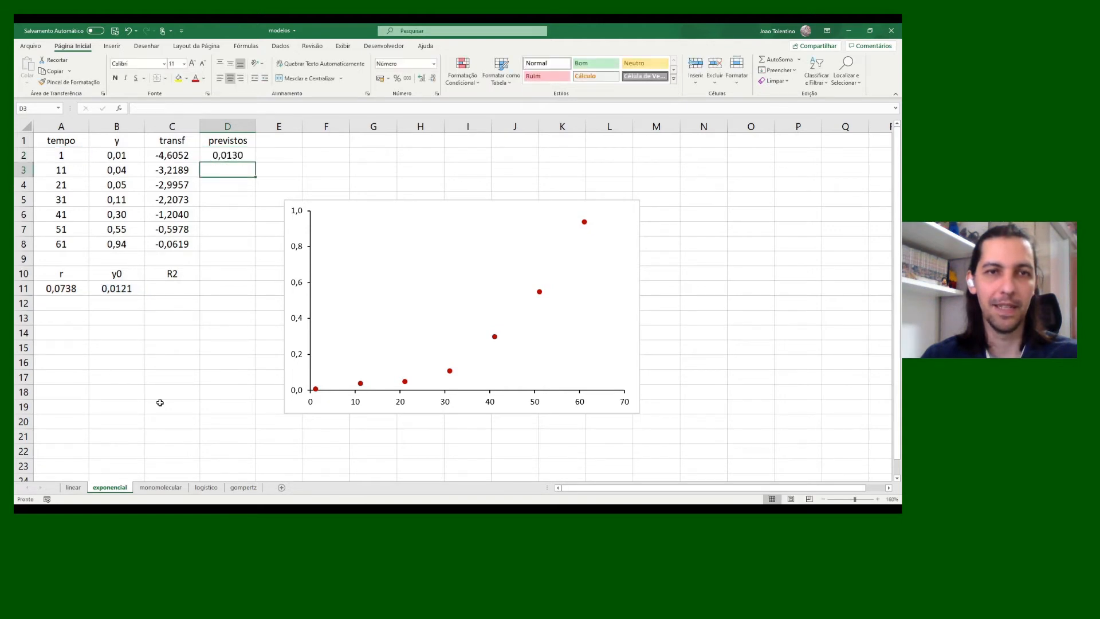
Fill the predicted-value formula from D2 down through D8
left_click(243, 156)
left_click_drag(255, 238, 255, 248)
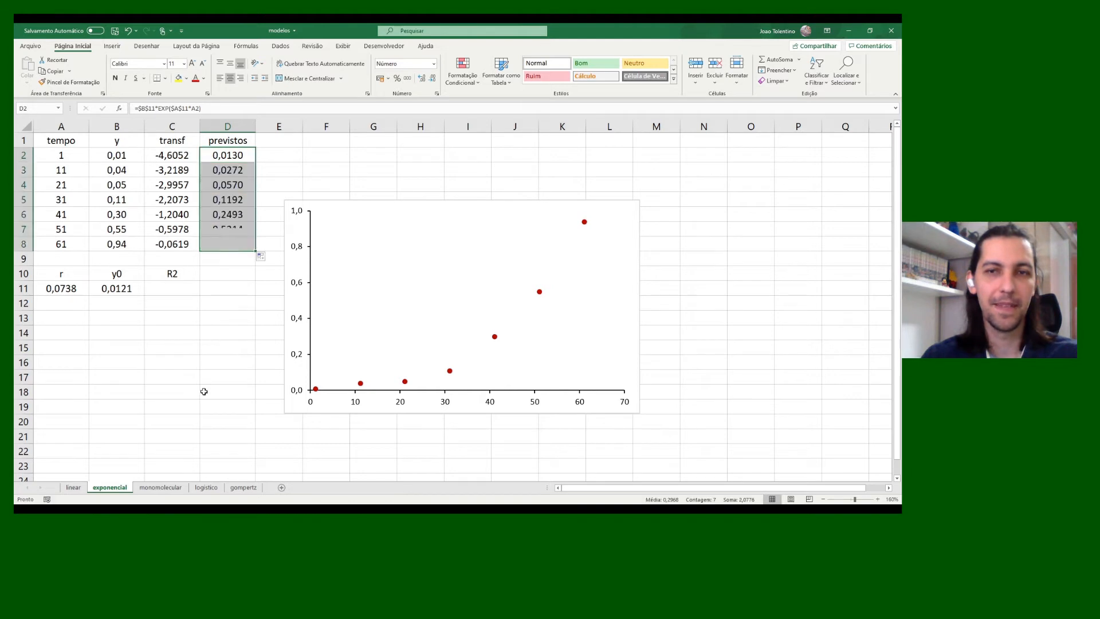
left_click(232, 334)
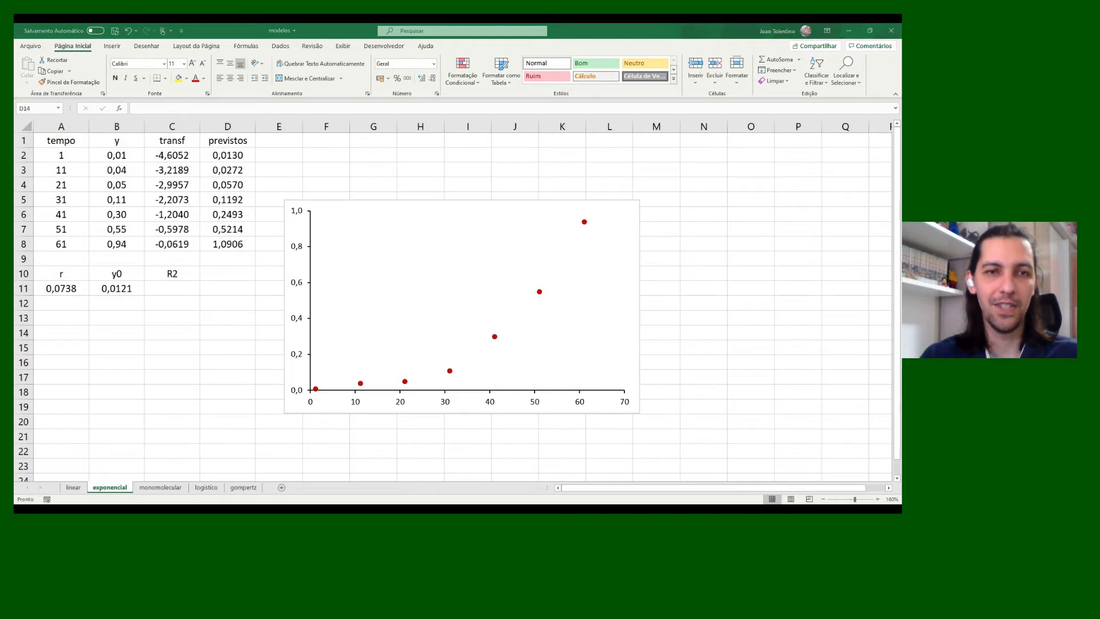
Calculate R2 in cell C11 with the formula =RQUAD(B2:B8;D2:D8)
left_click(171, 289)
type("=")
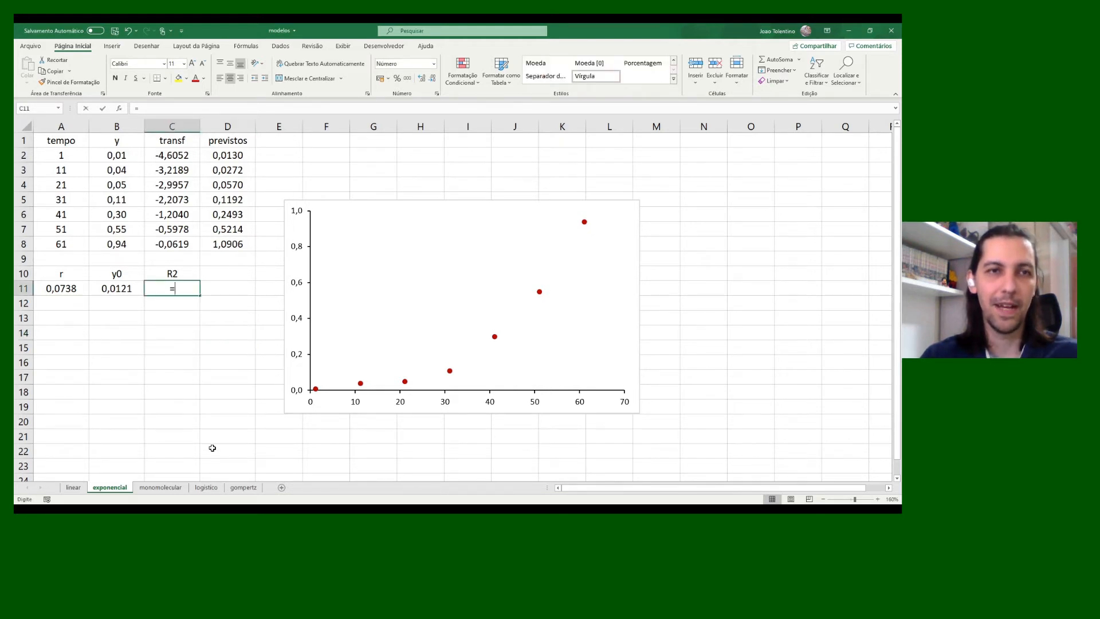
type("RQUAD(")
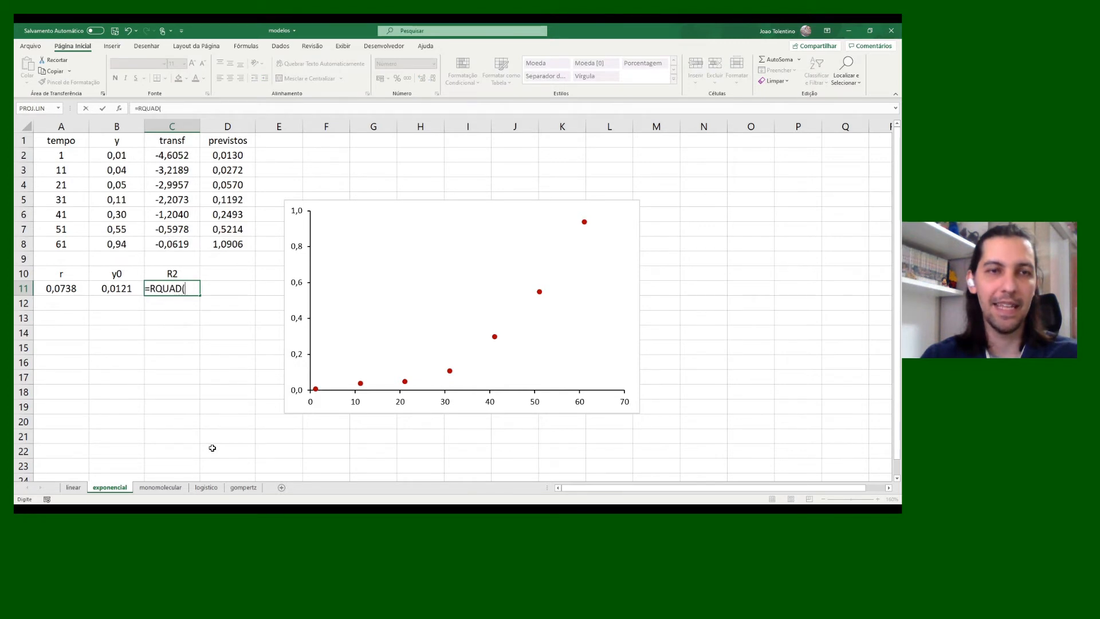
left_click_drag(116, 161, 117, 245)
type(";")
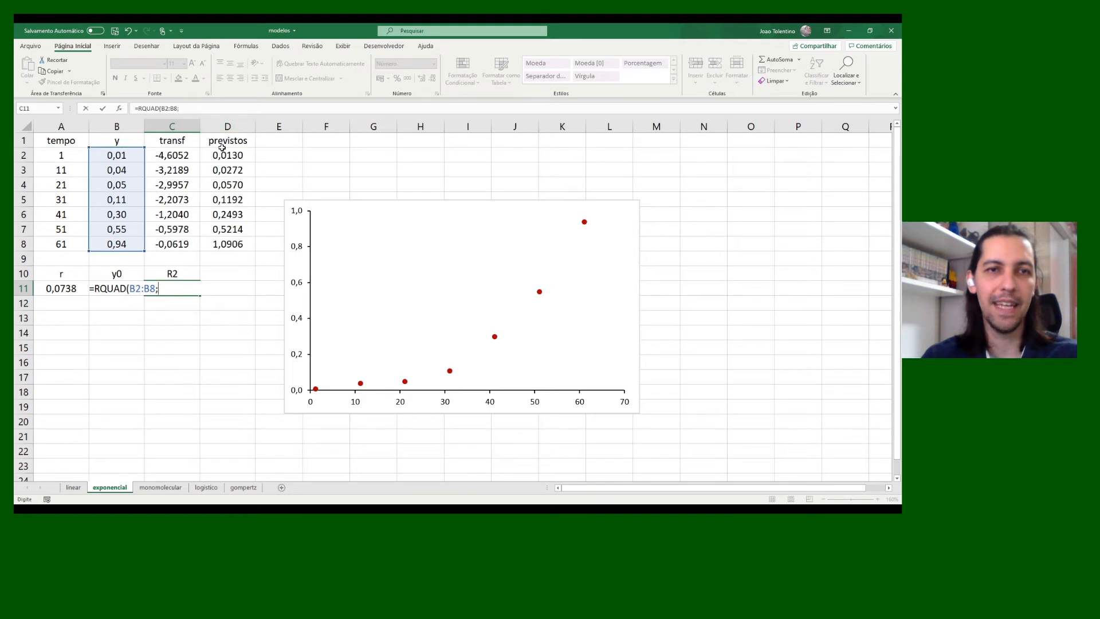
left_click_drag(223, 153, 220, 240)
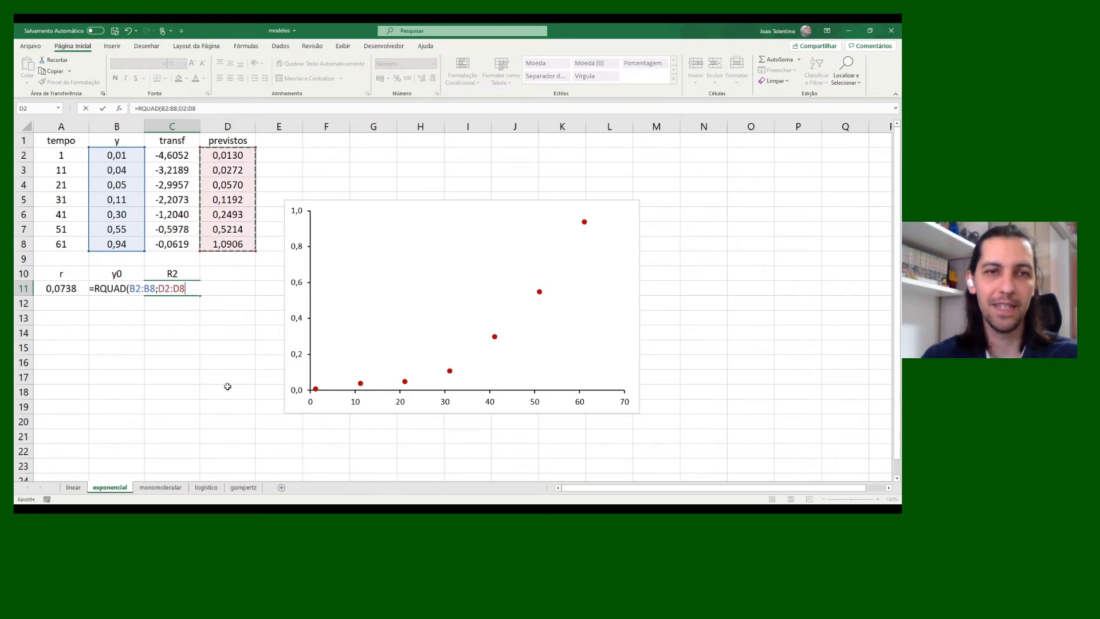
key("Return")
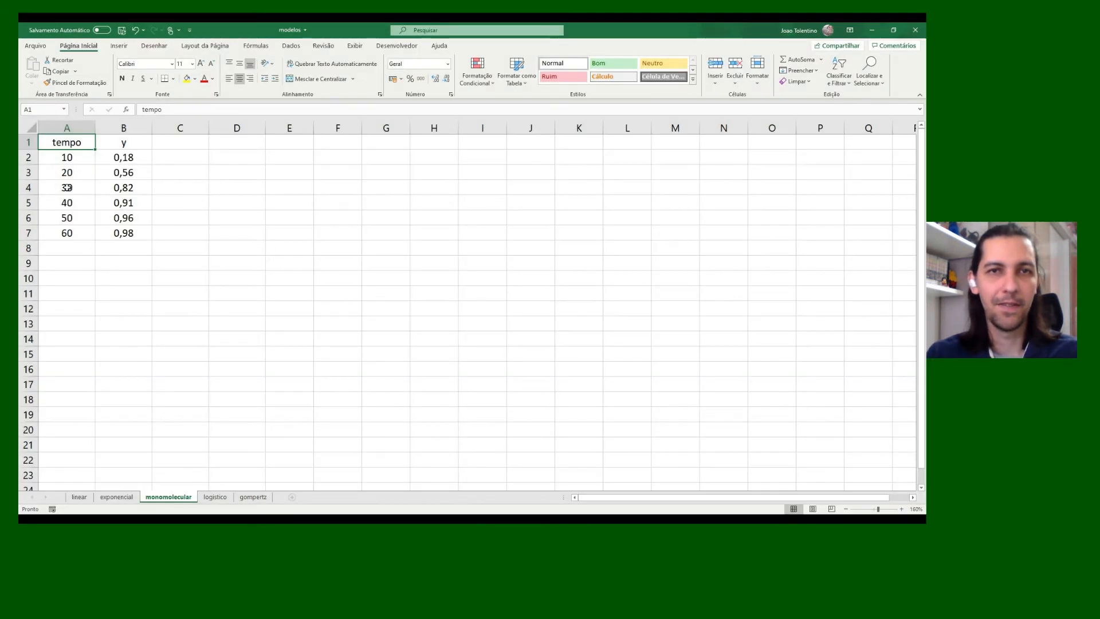
Insert a scatter chart of A1:B7 on the monomolecular sheet and format it with red markers, no title or gridlines, and a vertical axis ending at 1,0
left_click_drag(57, 143, 105, 235)
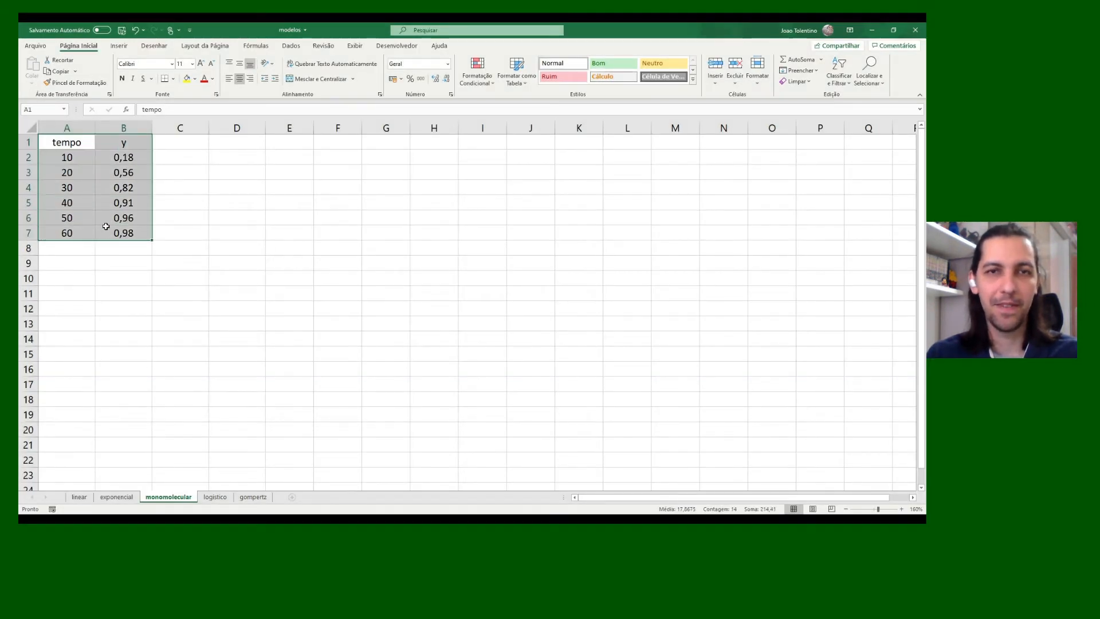
left_click(119, 46)
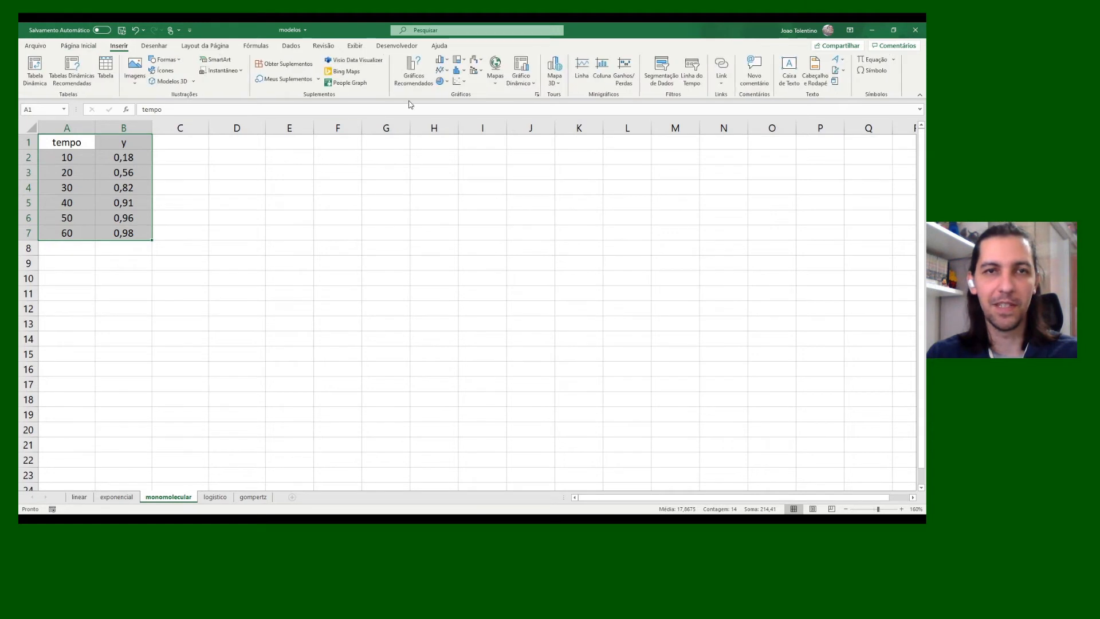
left_click(456, 80)
left_click(466, 118)
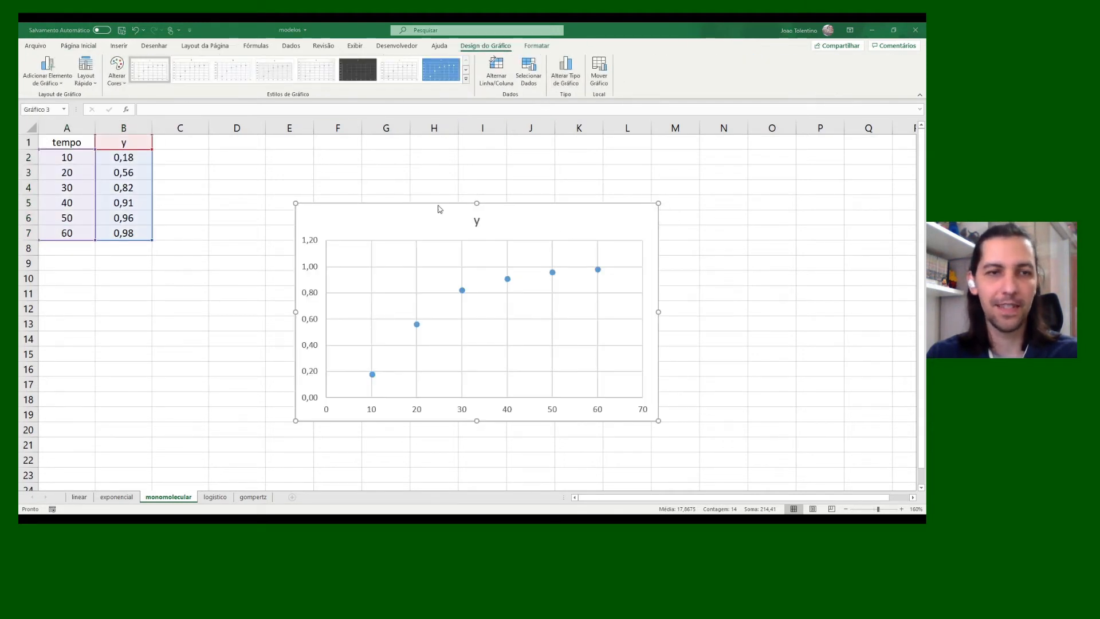
key("ctrl+q")
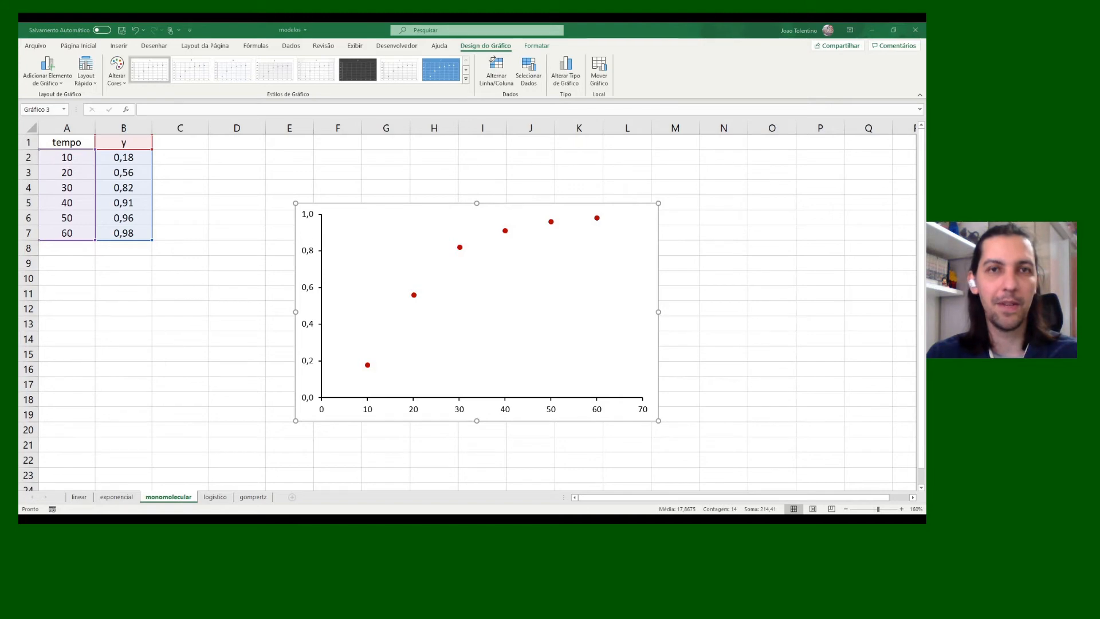
Enter the column heading "transf" in cell C1 of the monomolecular sheet
key("Escape")
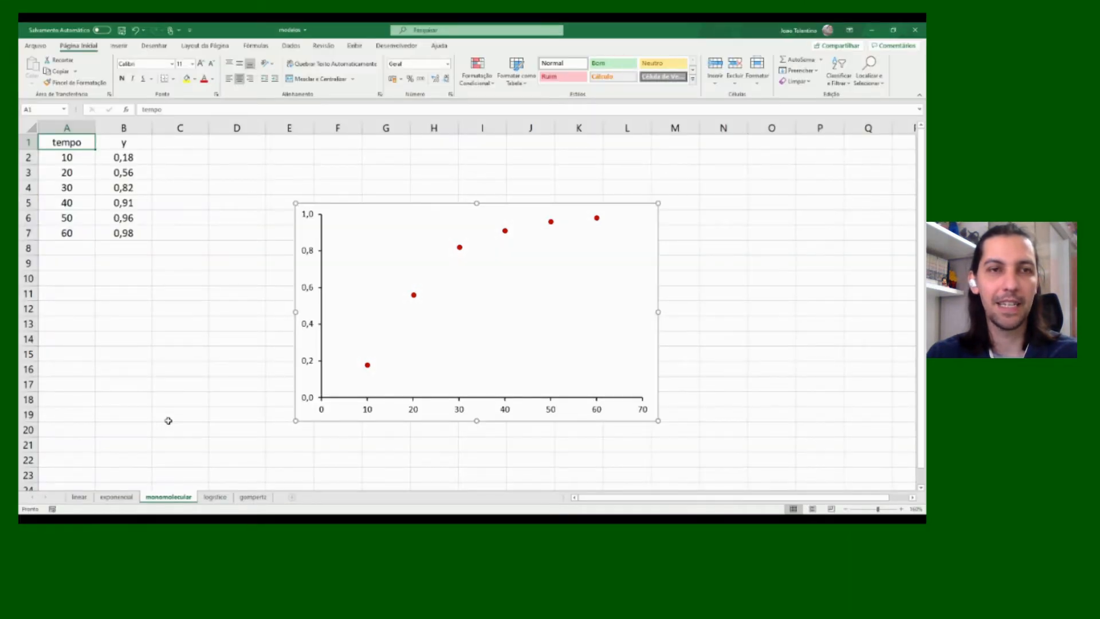
key("Right")
key("Right")
type("transf")
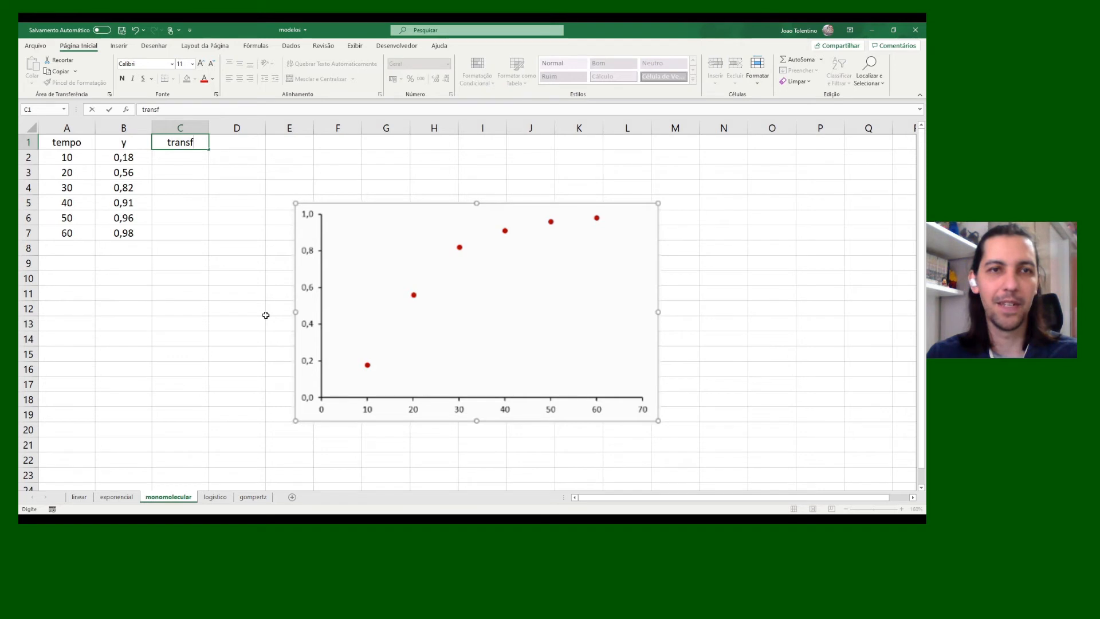
Calculate the transformed values in C2:C7 with the formula =LN(1/(1-B2)) filled down from C2
key("Return")
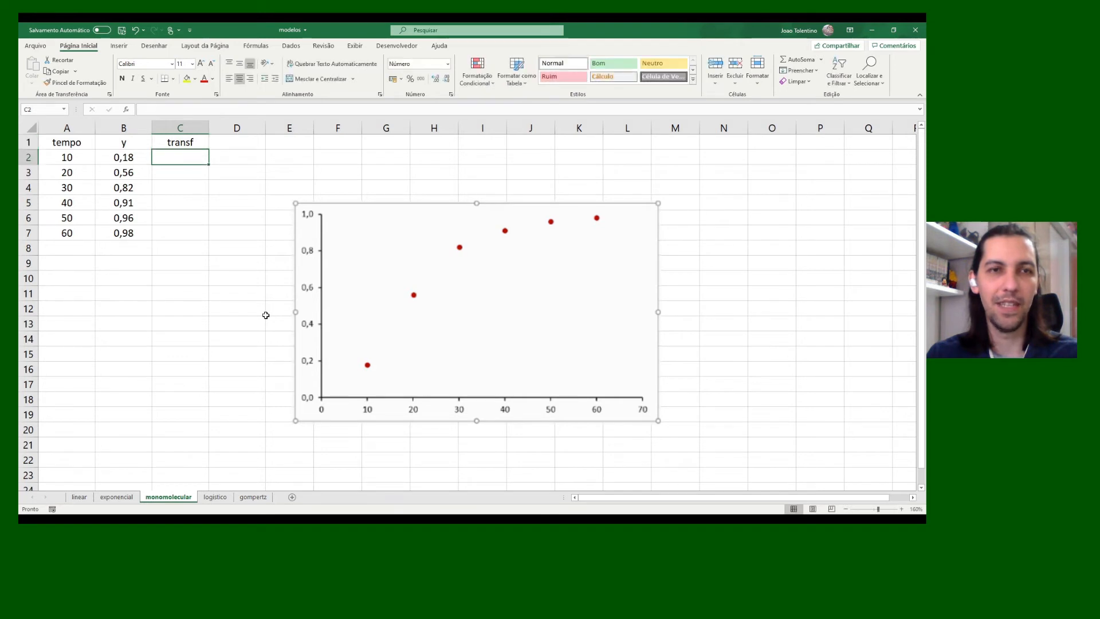
type("=")
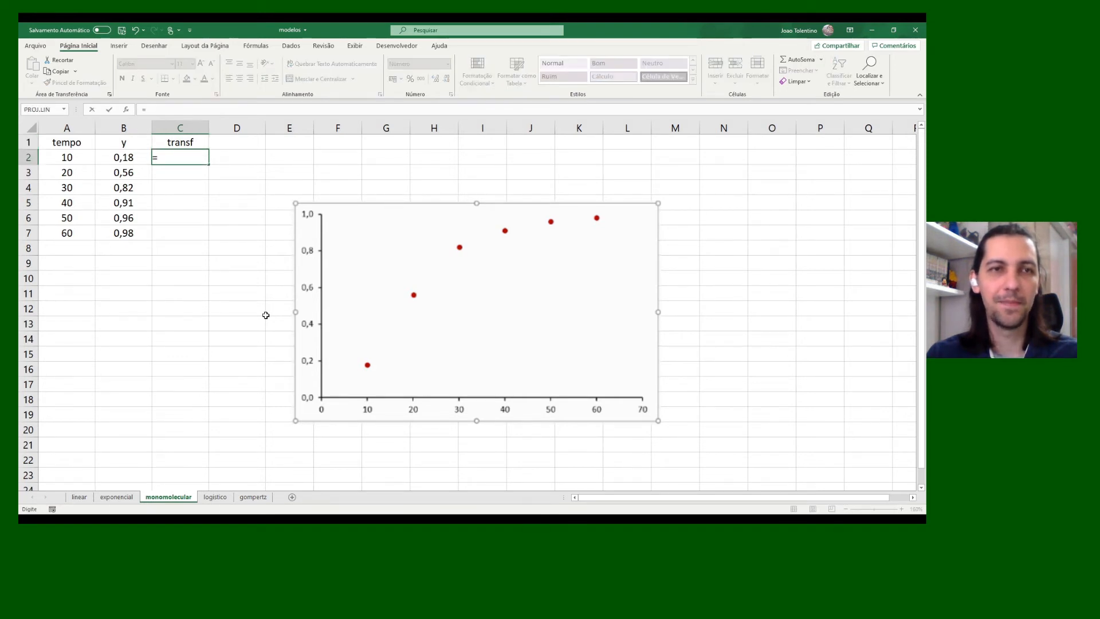
type("LN")
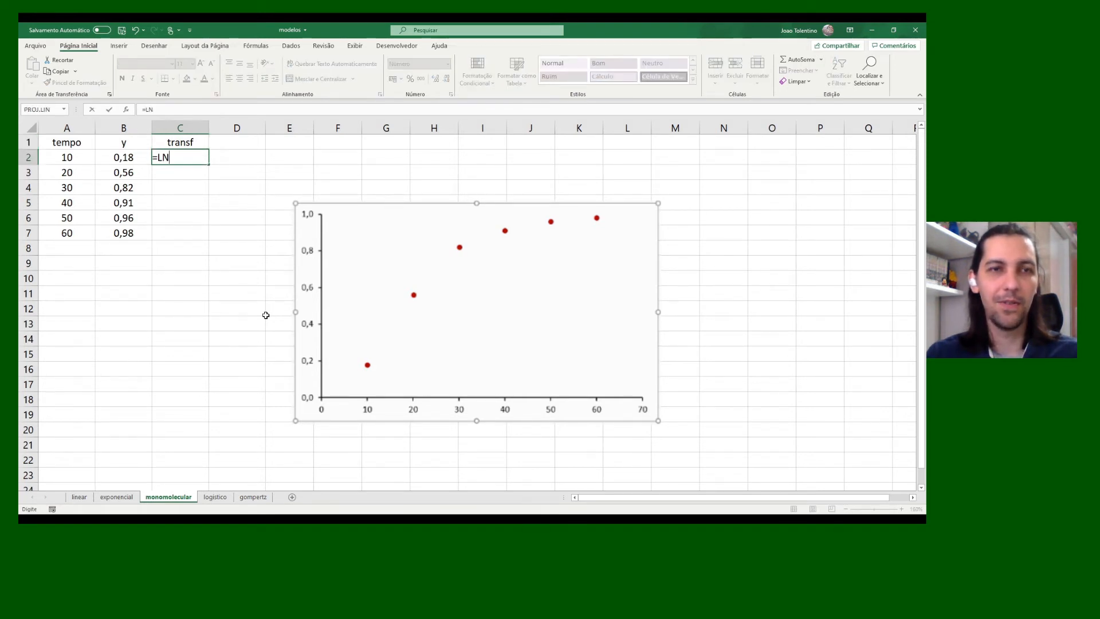
type("(1")
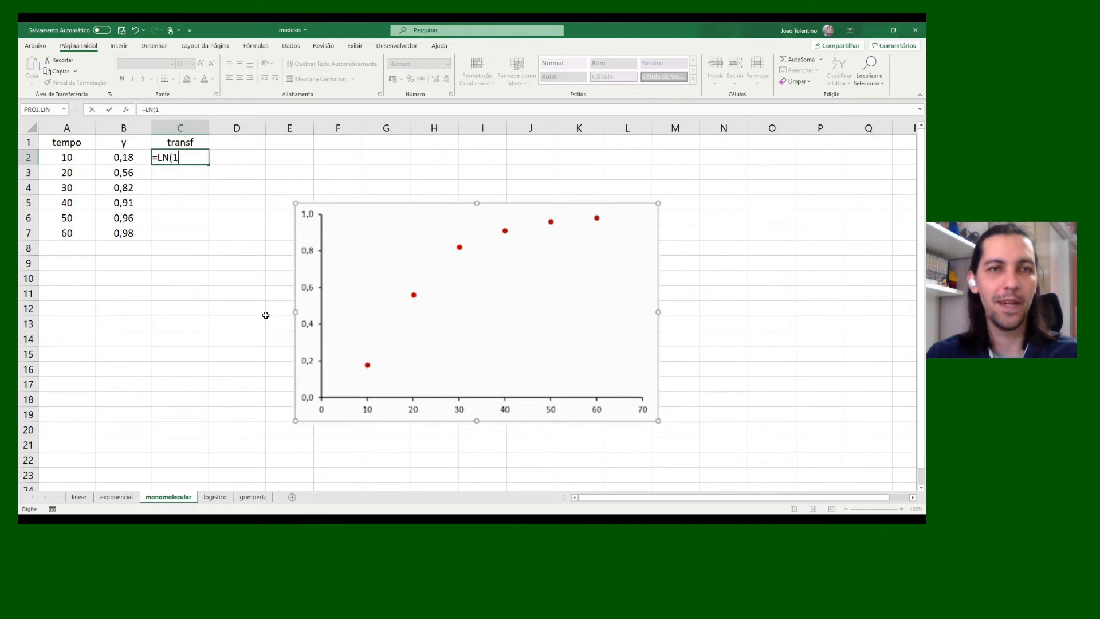
type("/(")
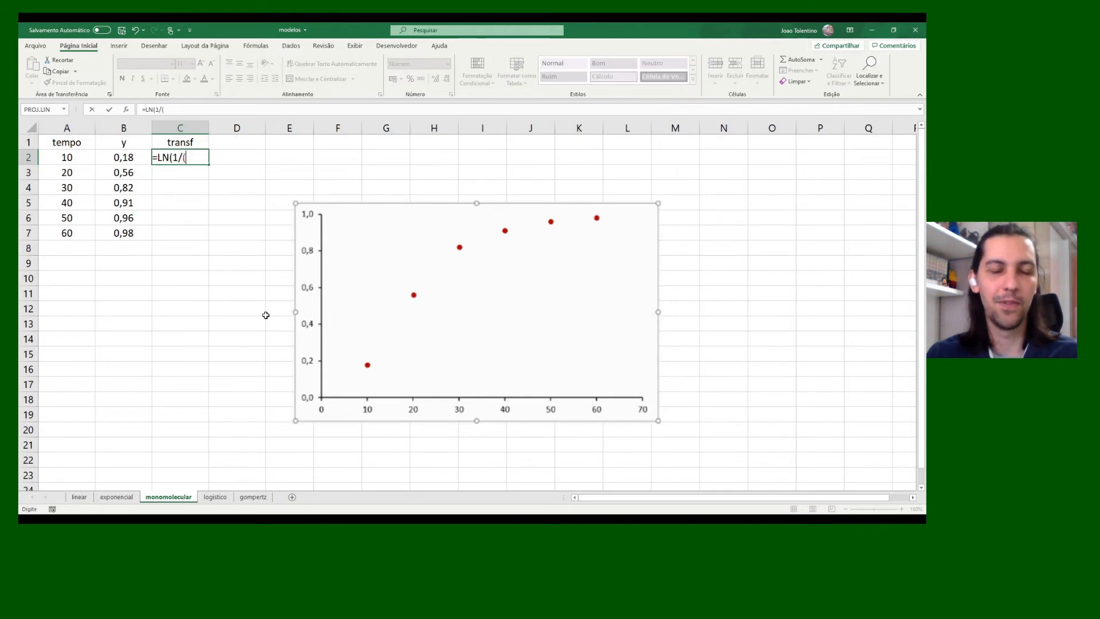
type("1-")
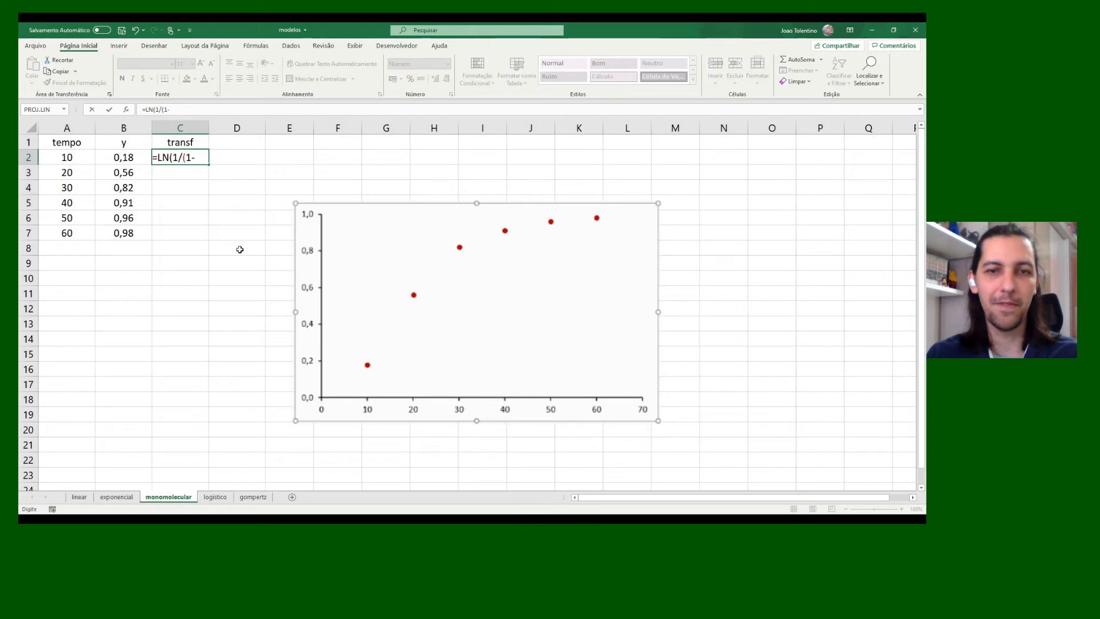
left_click(119, 158)
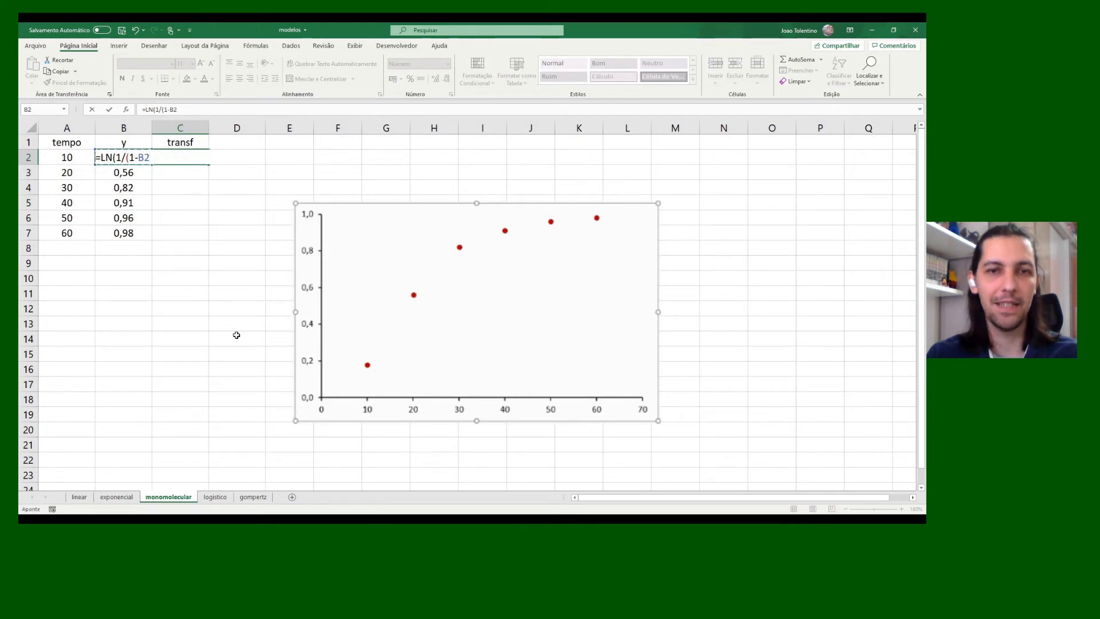
type("))")
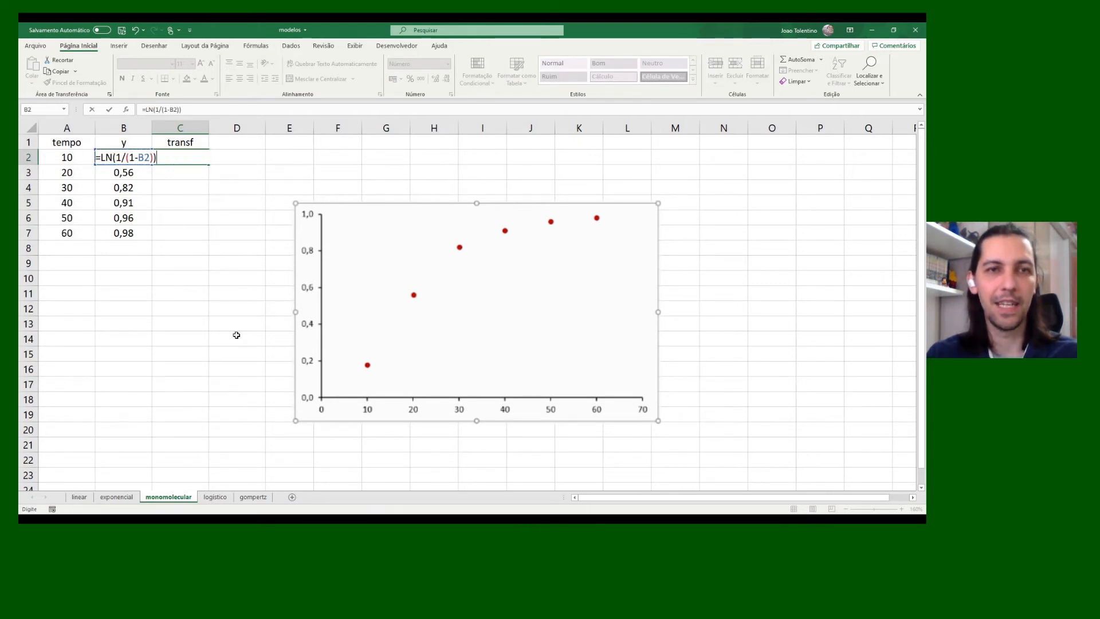
key("Return")
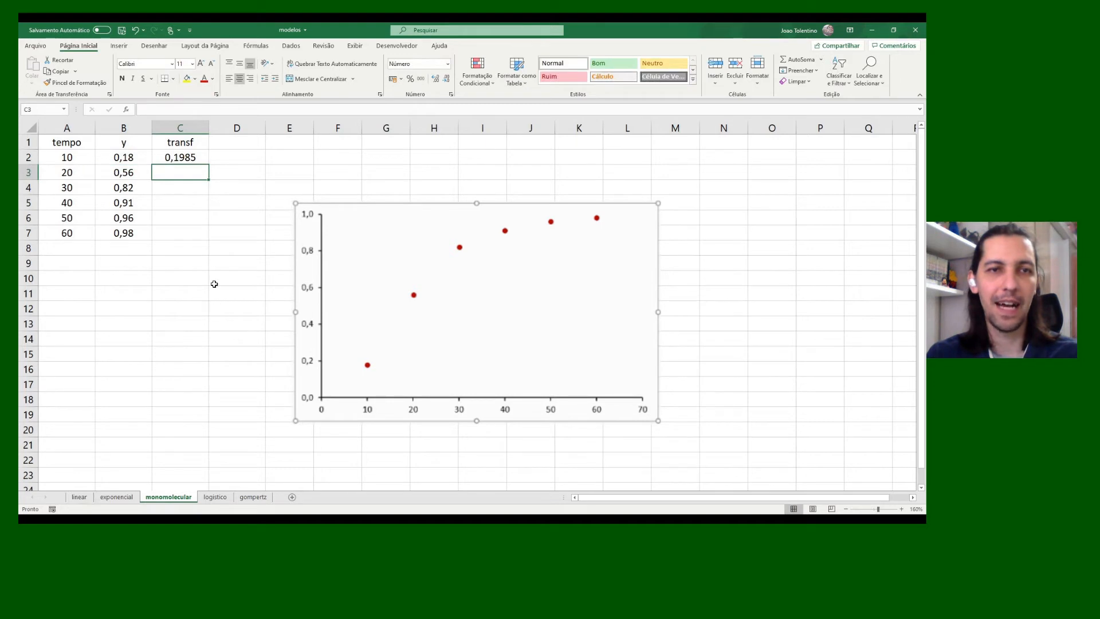
left_click(198, 161)
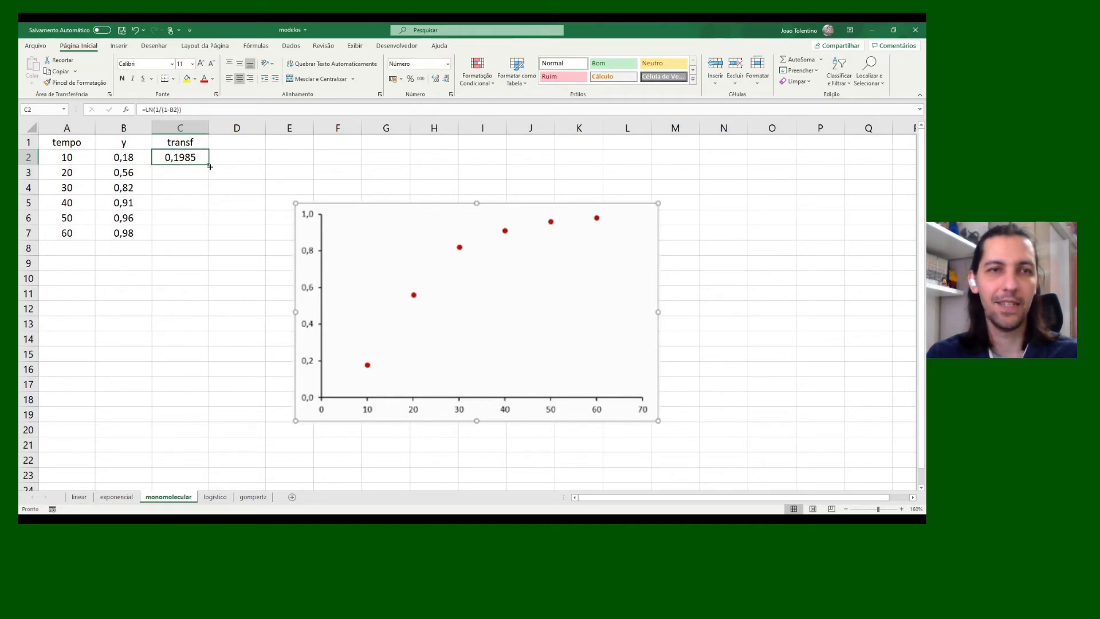
left_click_drag(209, 167, 207, 237)
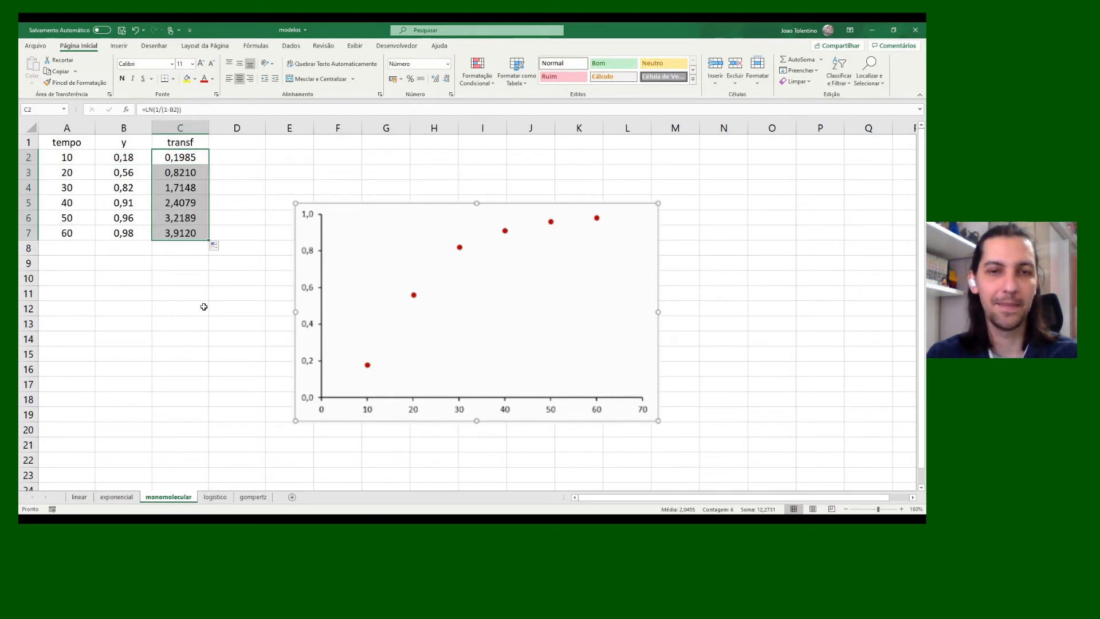
Enter the headings "r", "y0" and "R2" in cells A10, B10 and C10
left_click(55, 279)
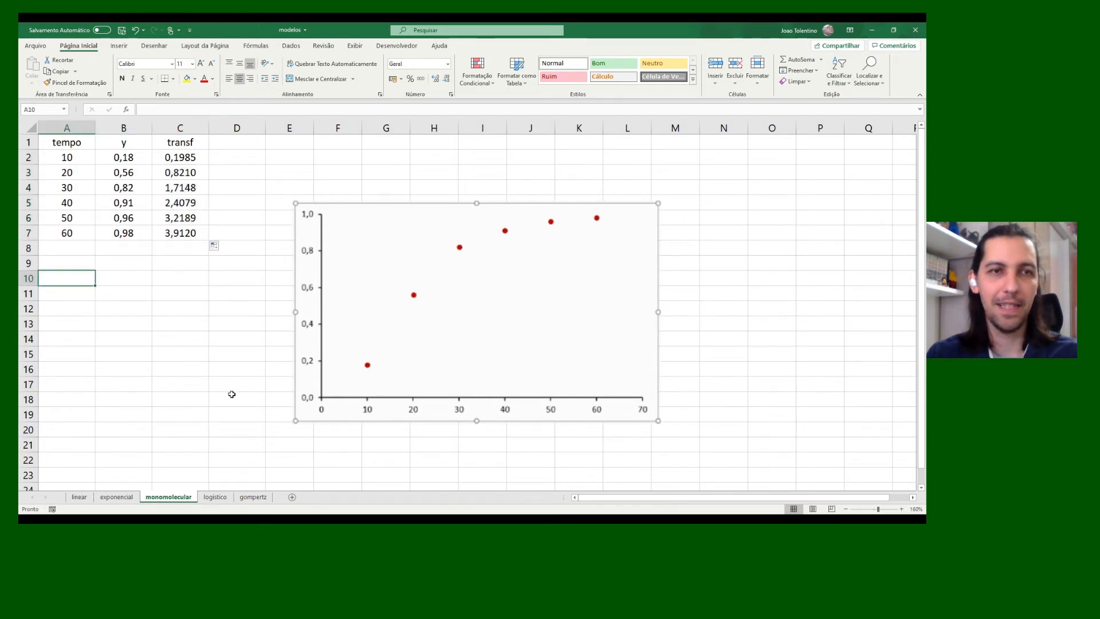
type("r")
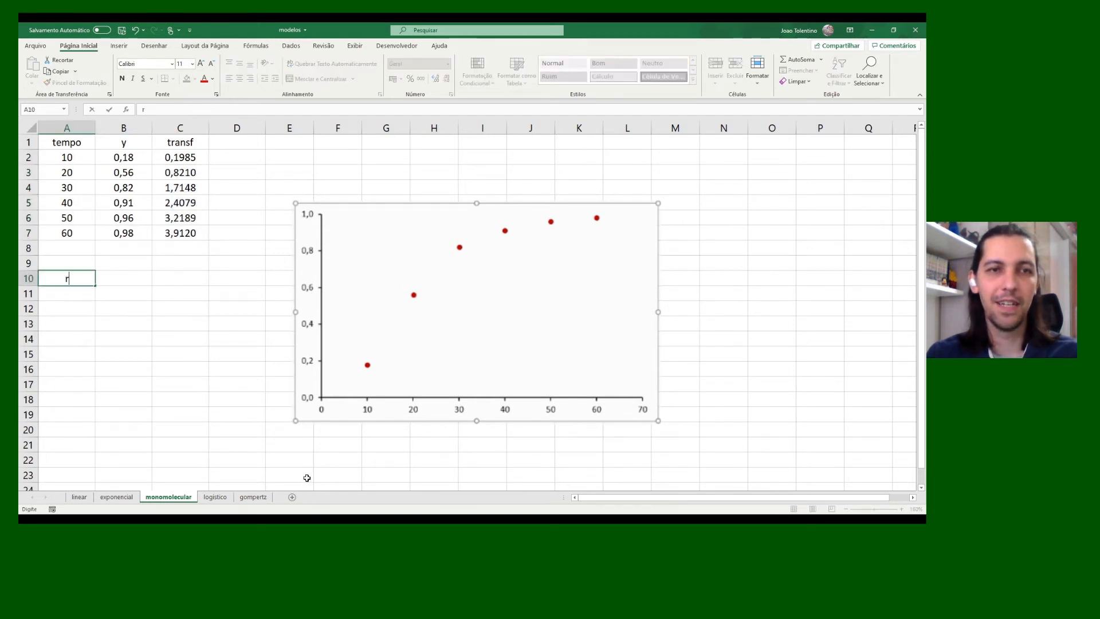
key("Tab")
type("y0")
key("Tab")
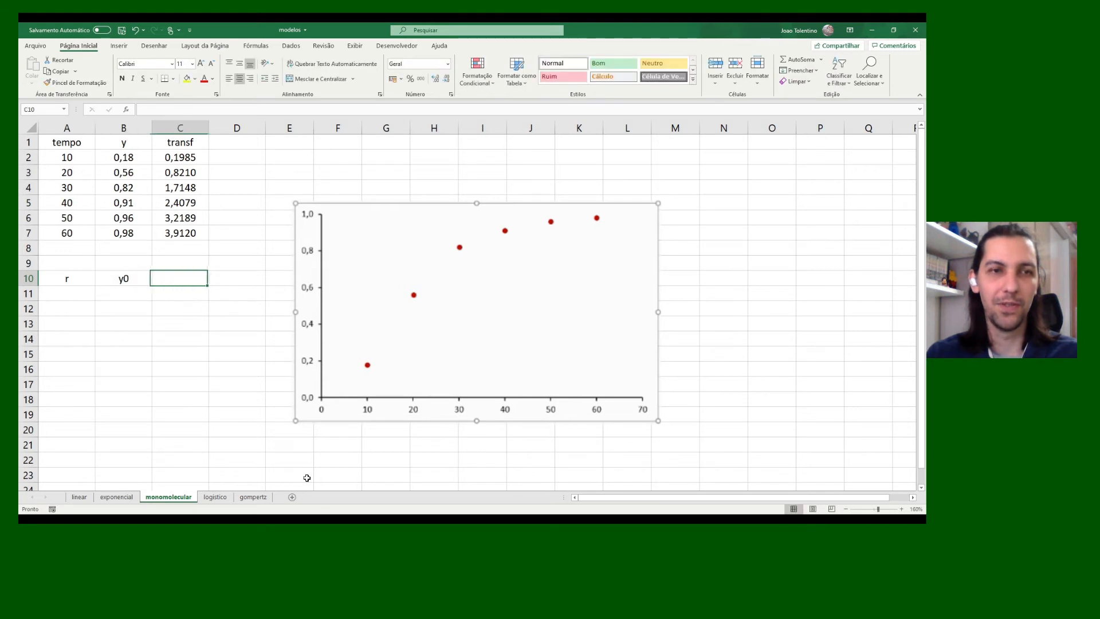
type("R2")
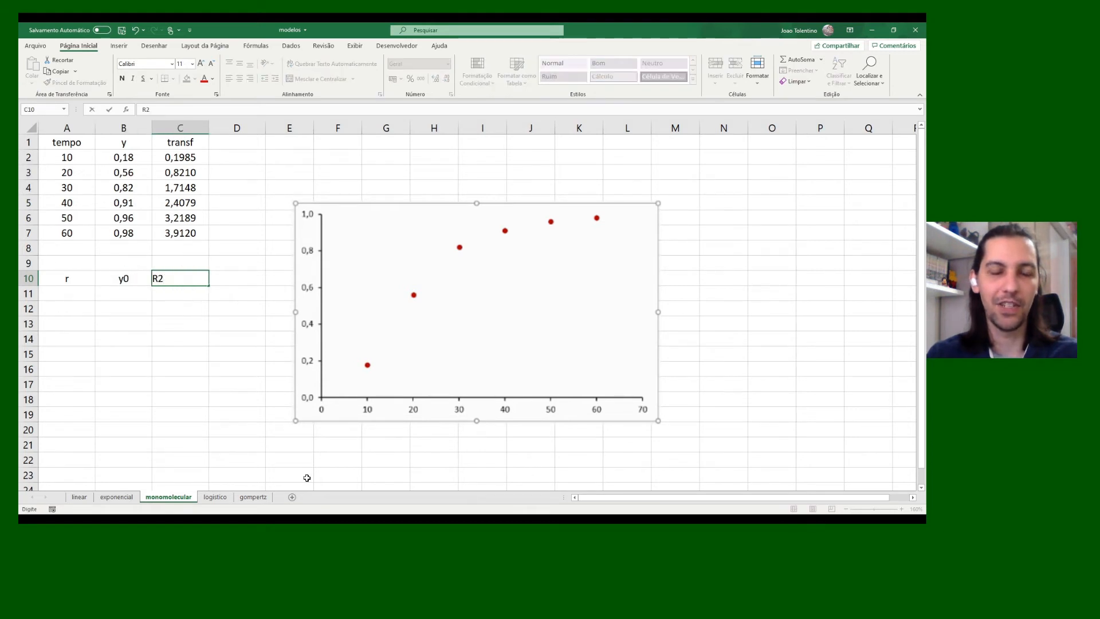
key("Down")
Calculate r in cell A11 with the formula =INCLINAÇÃO(C2:C7;A2:A7)
key("Left")
key("Left")
key("alt+Tab")
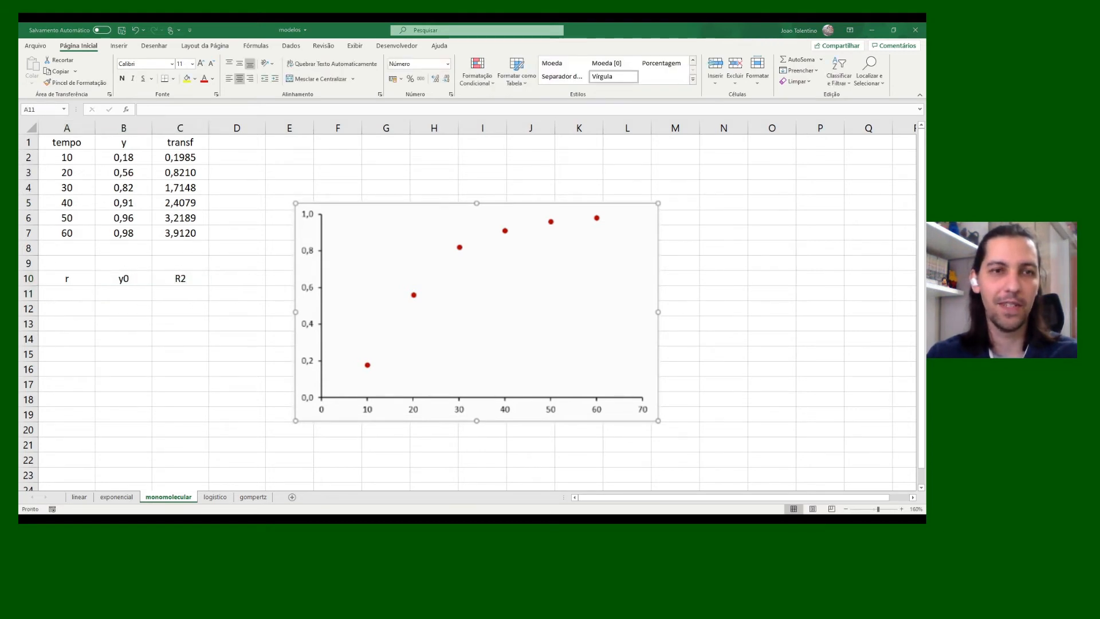
key("alt+Tab")
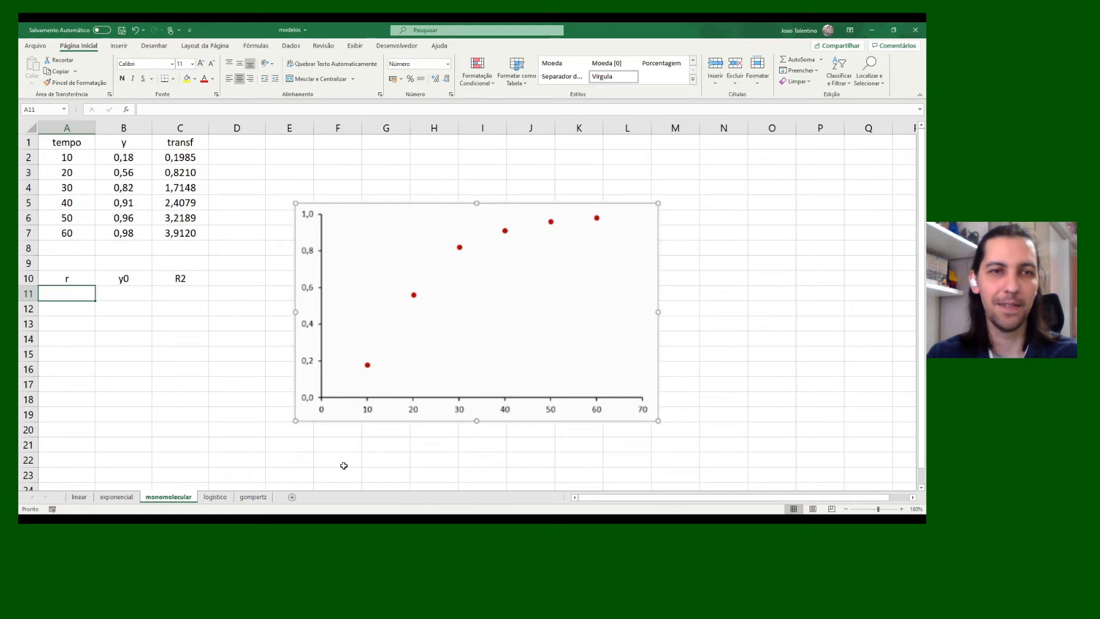
type("=")
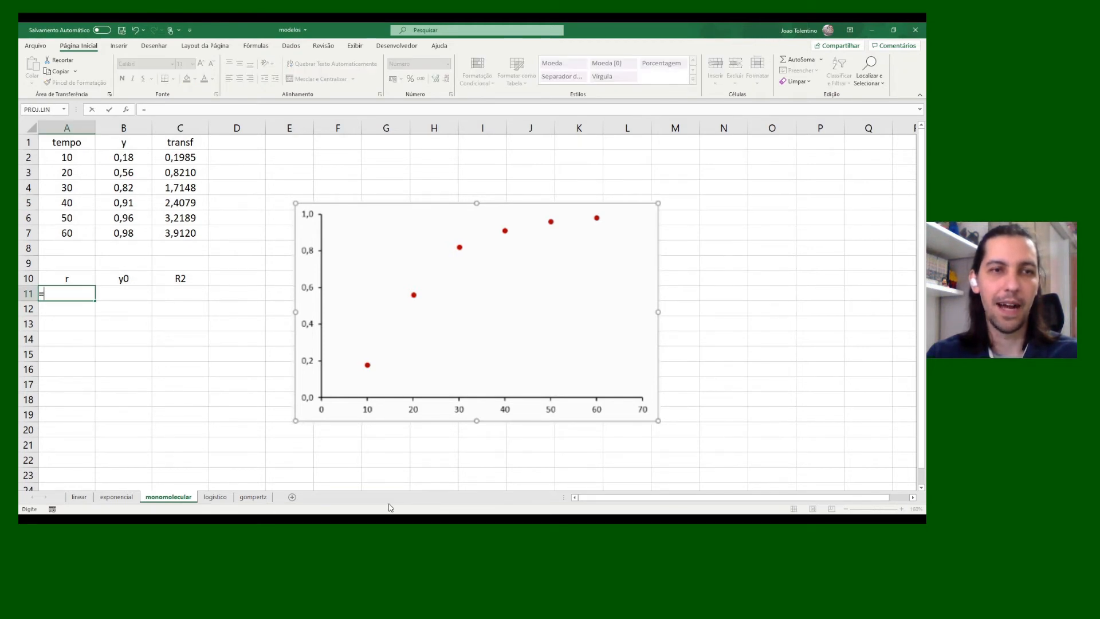
type("INC")
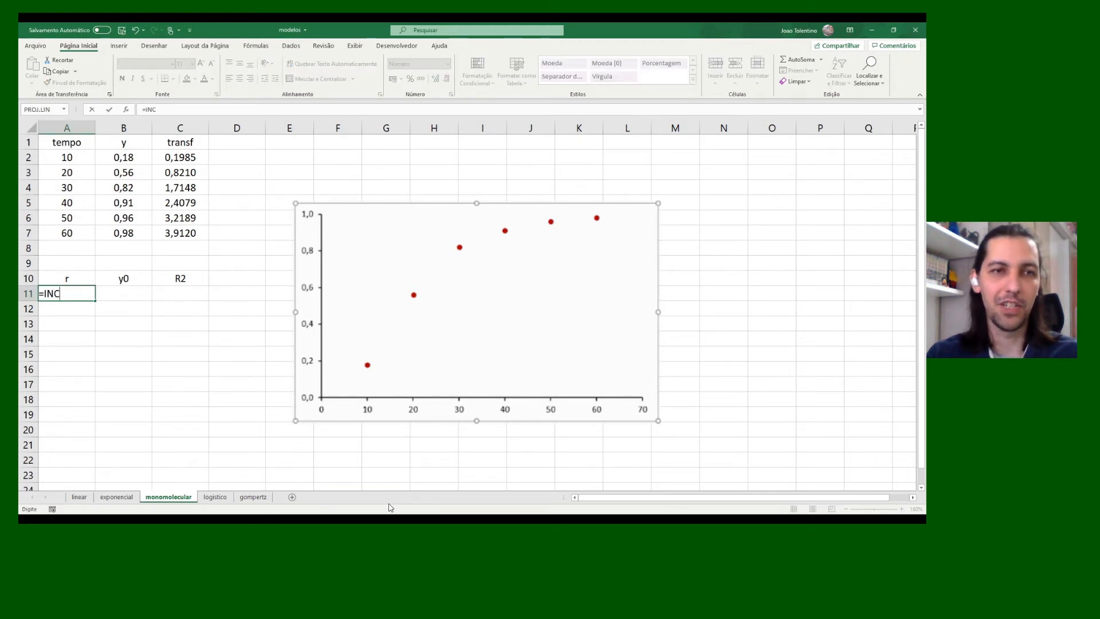
type("LINAÇÃO(")
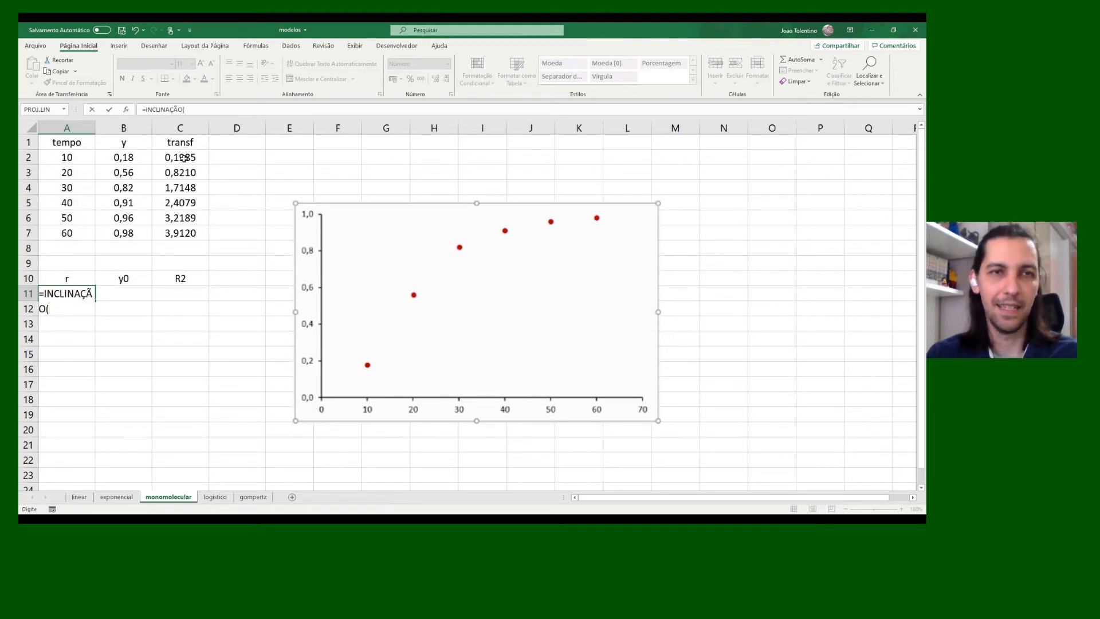
left_click_drag(184, 158, 177, 233)
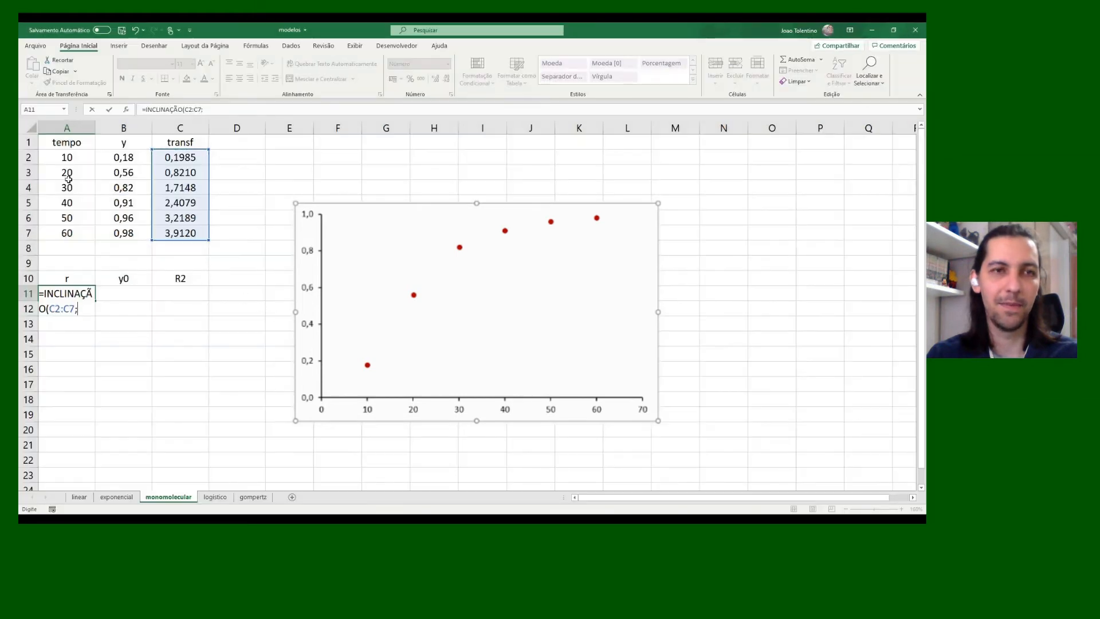
type(";")
left_click_drag(64, 157, 88, 238)
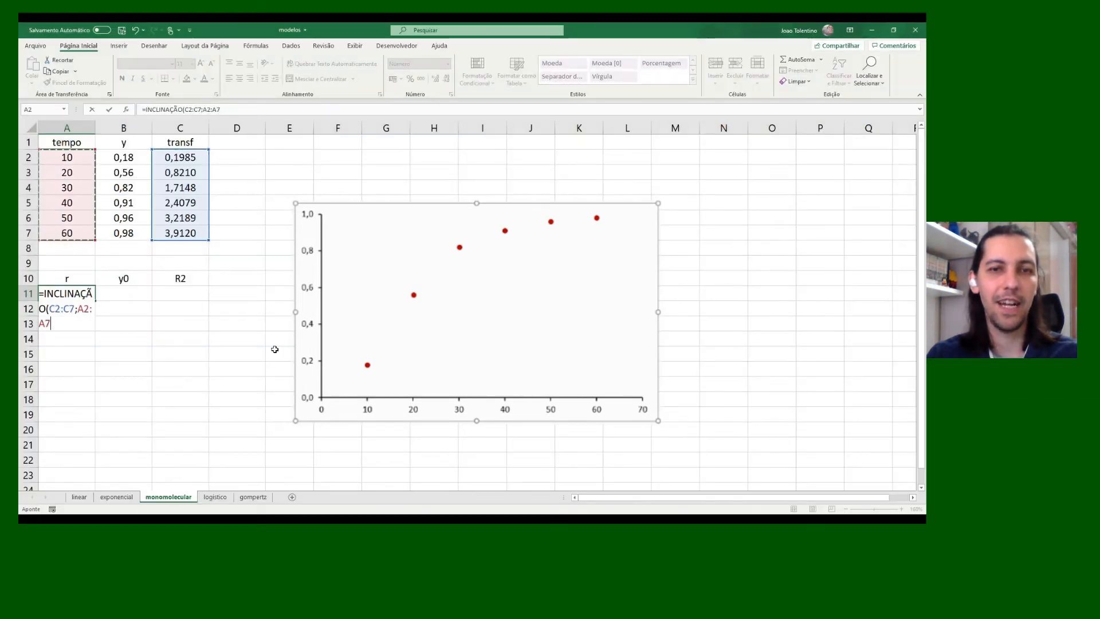
type(")")
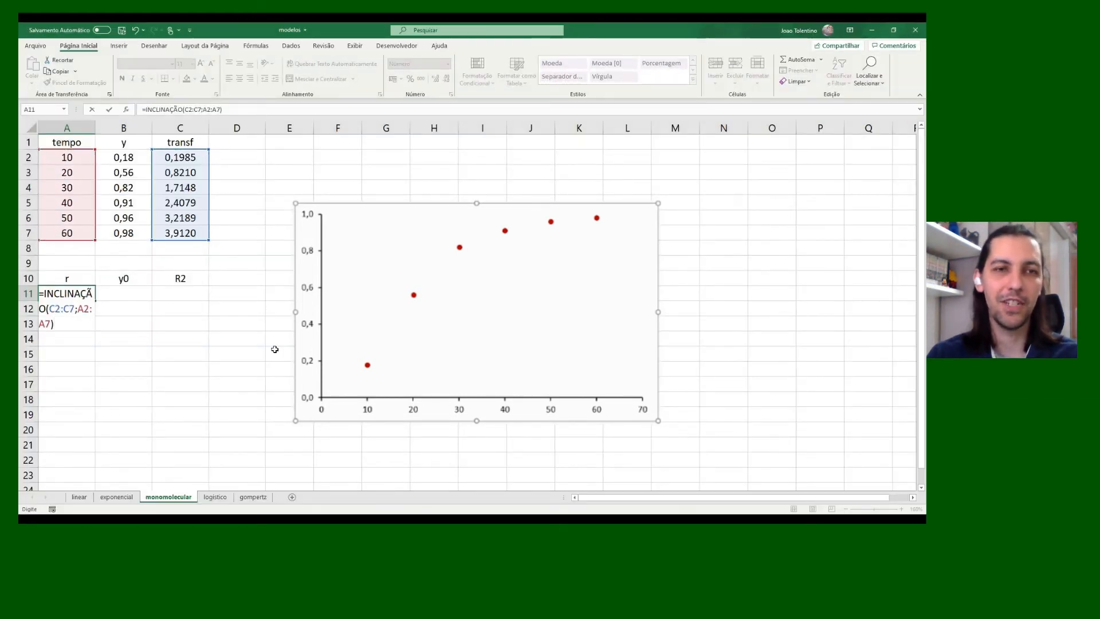
key("Return")
Calculate y0 in cell B11 with the formula =1-1/EXP(INTERCEPÇÃO(C2:C7;A2:A7))
left_click(122, 292)
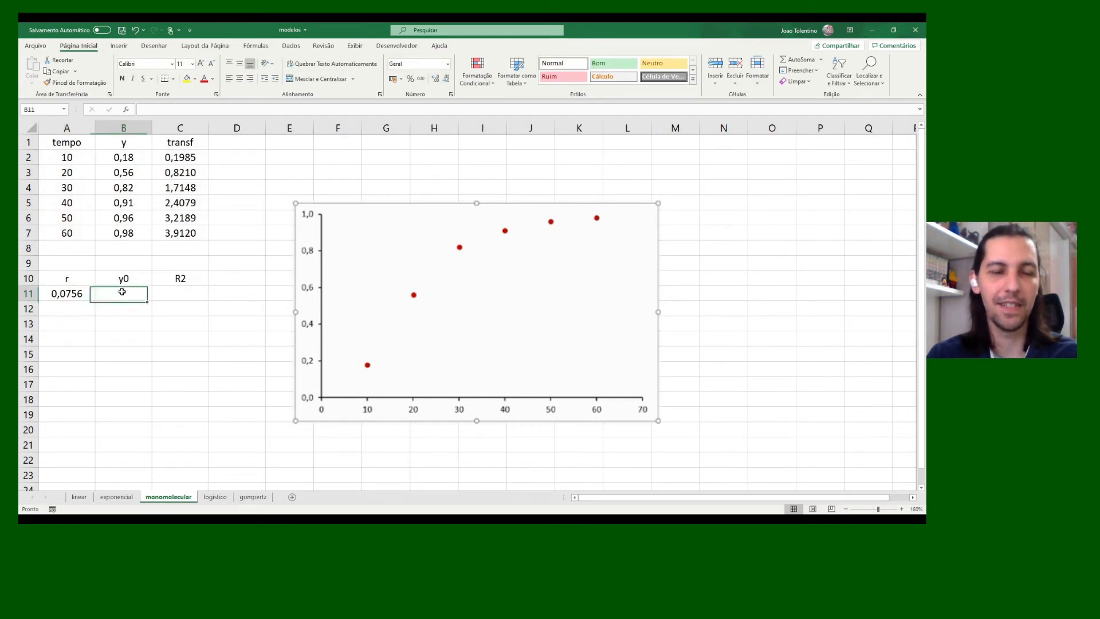
key("alt+Tab")
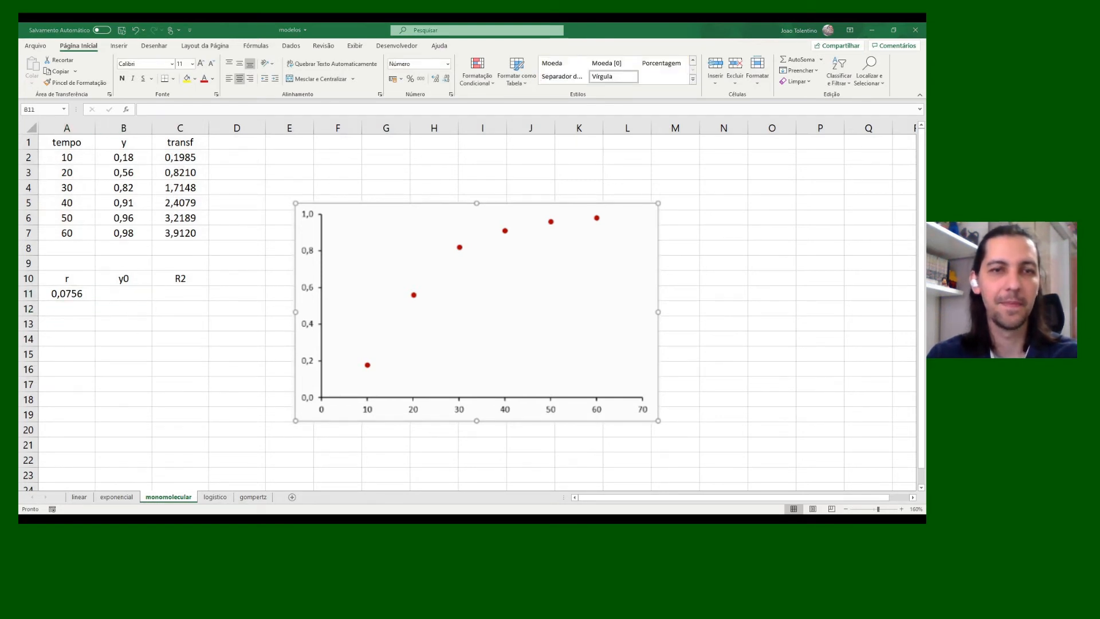
key("alt+Tab")
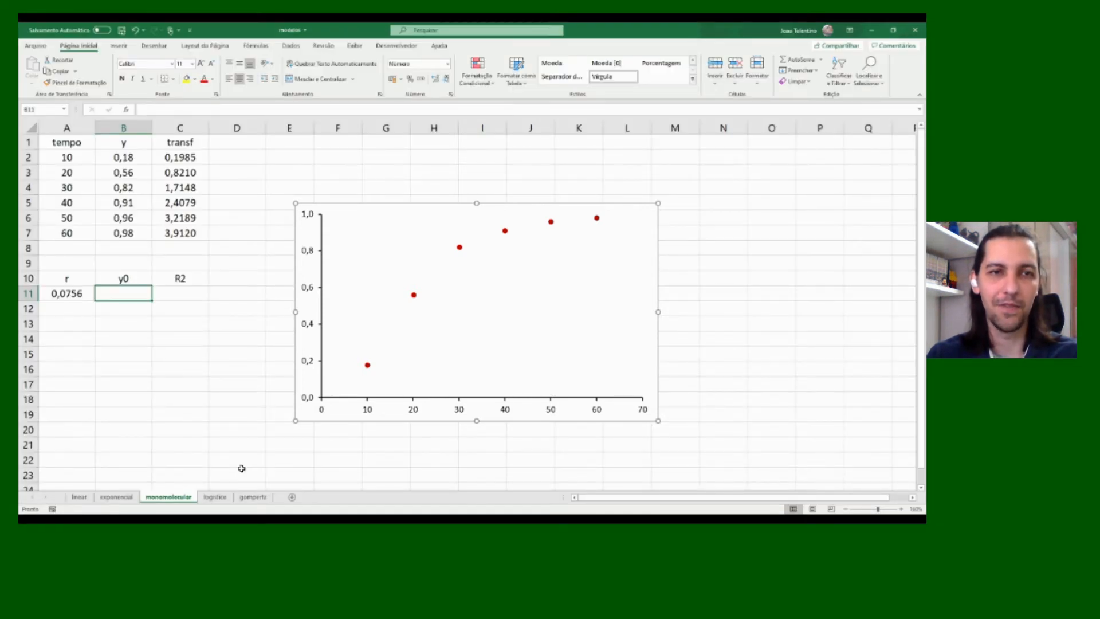
type("=1")
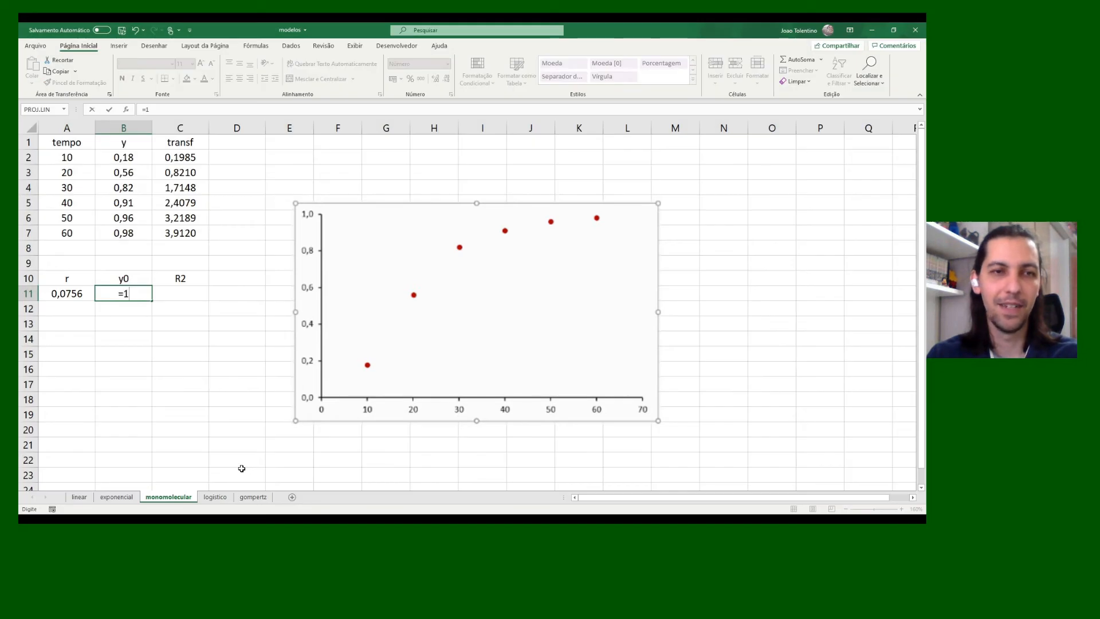
type("-1")
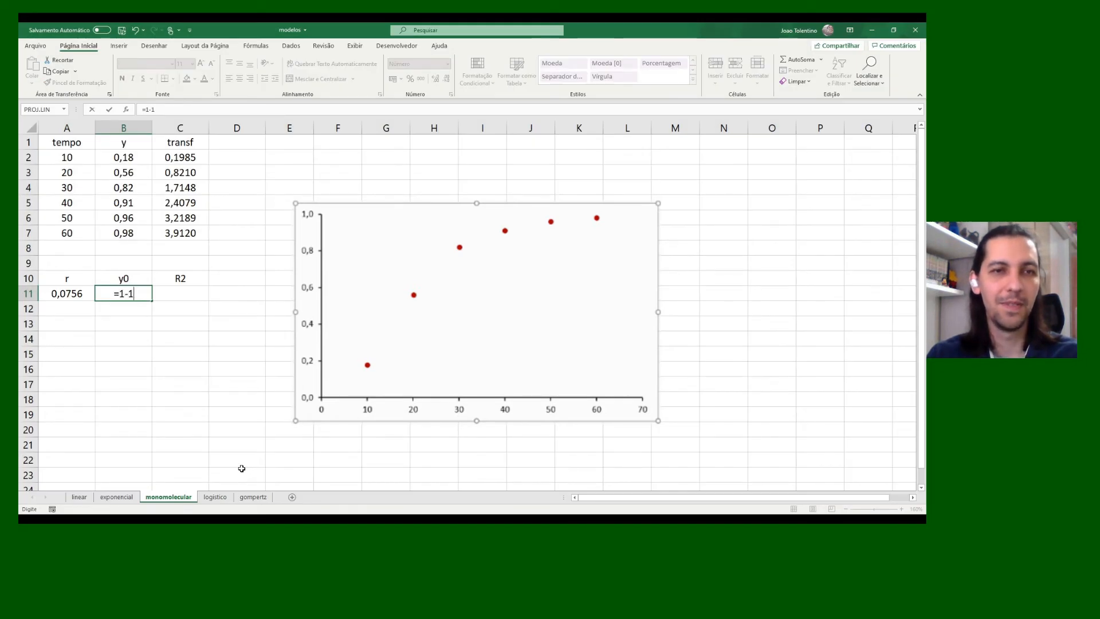
type("/")
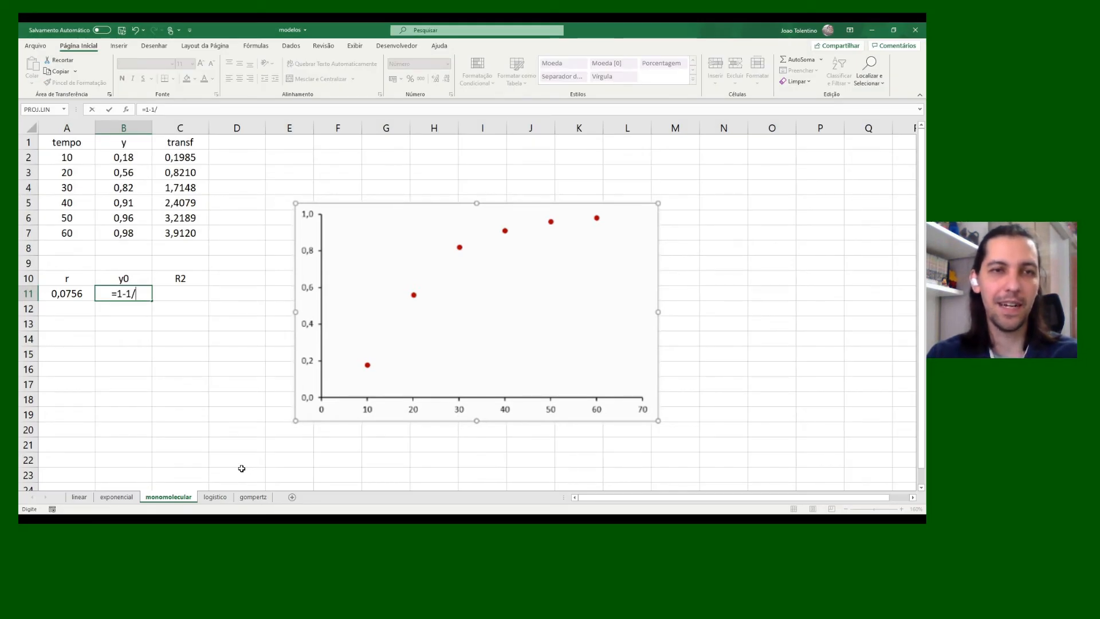
type("EXP")
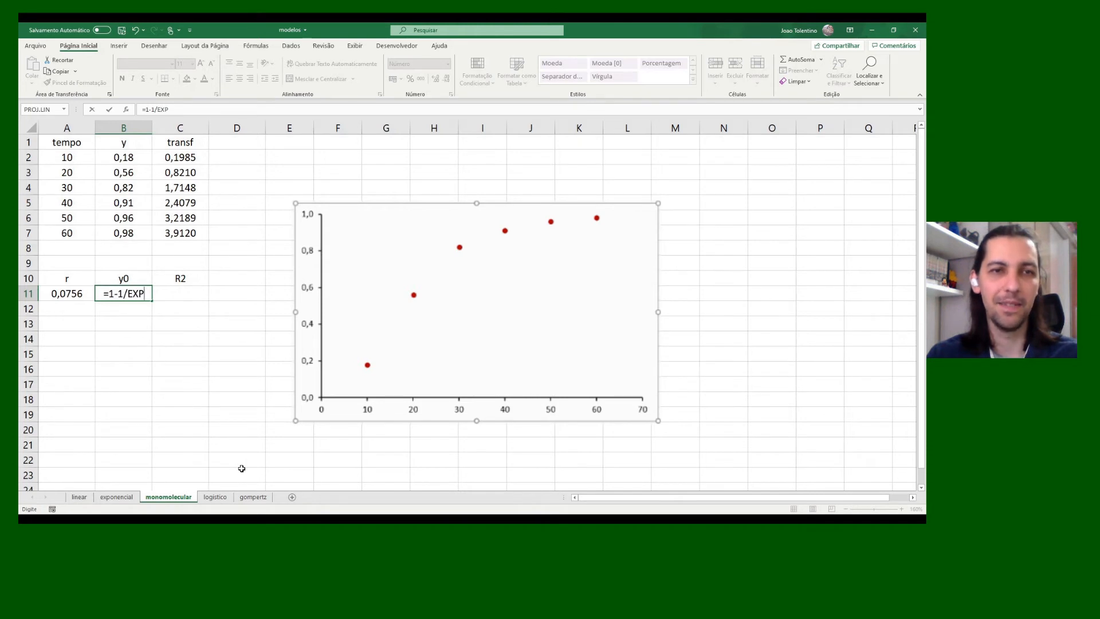
type("(")
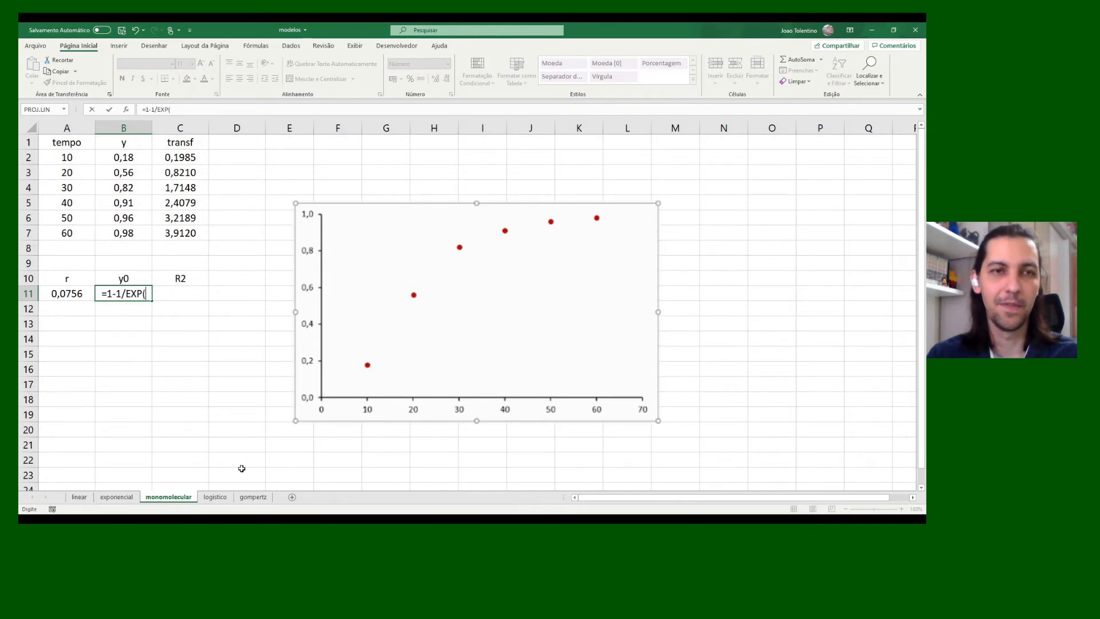
type("INTER")
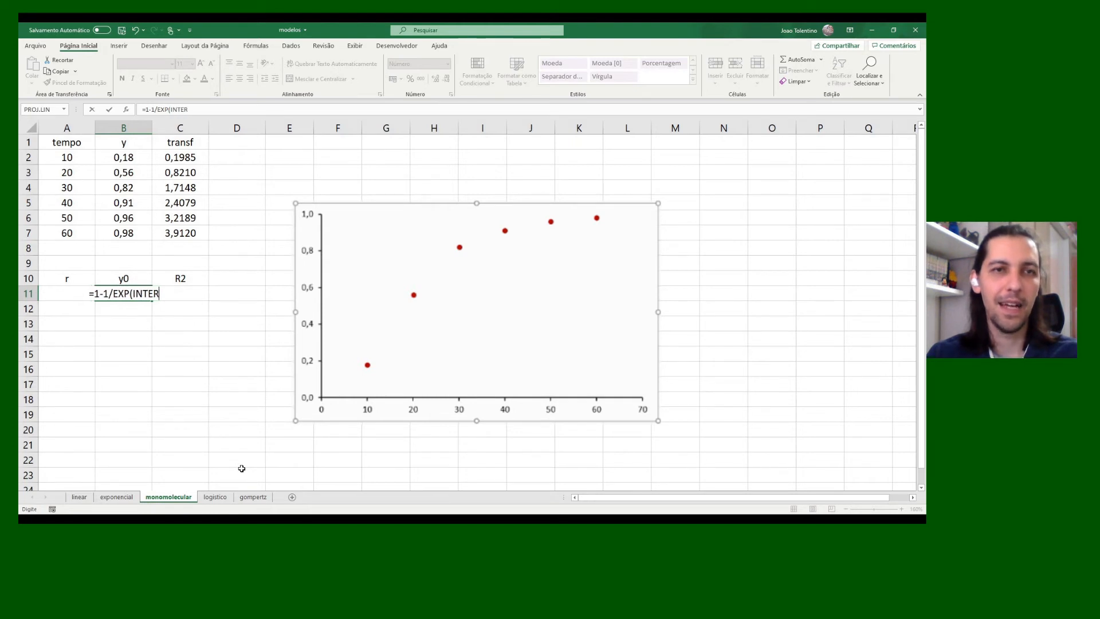
key("Tab")
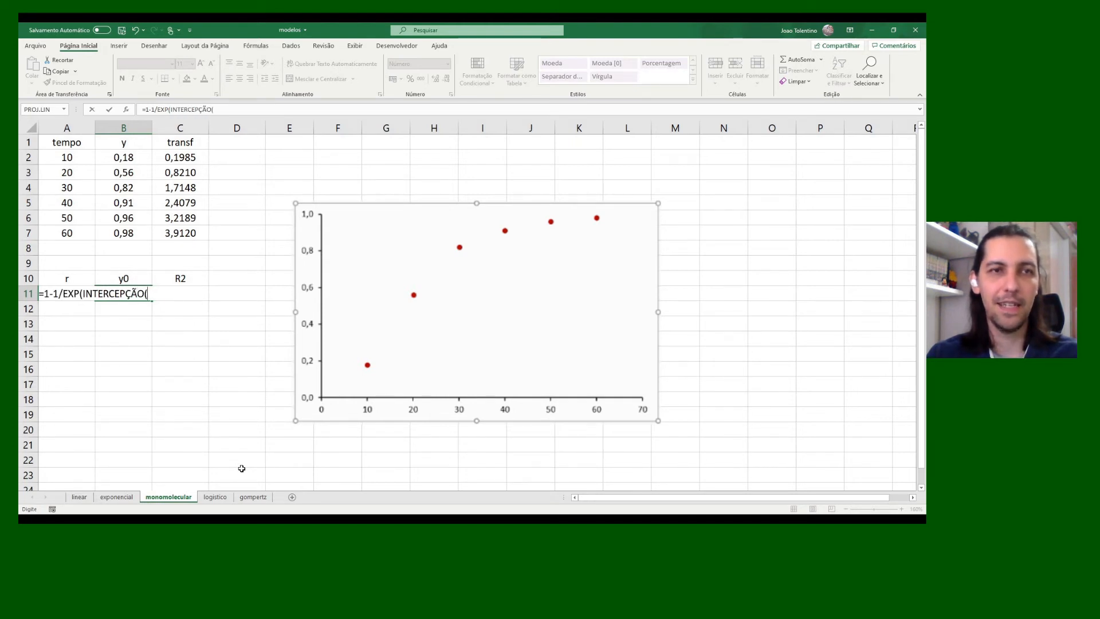
left_click_drag(179, 157, 173, 233)
type(";")
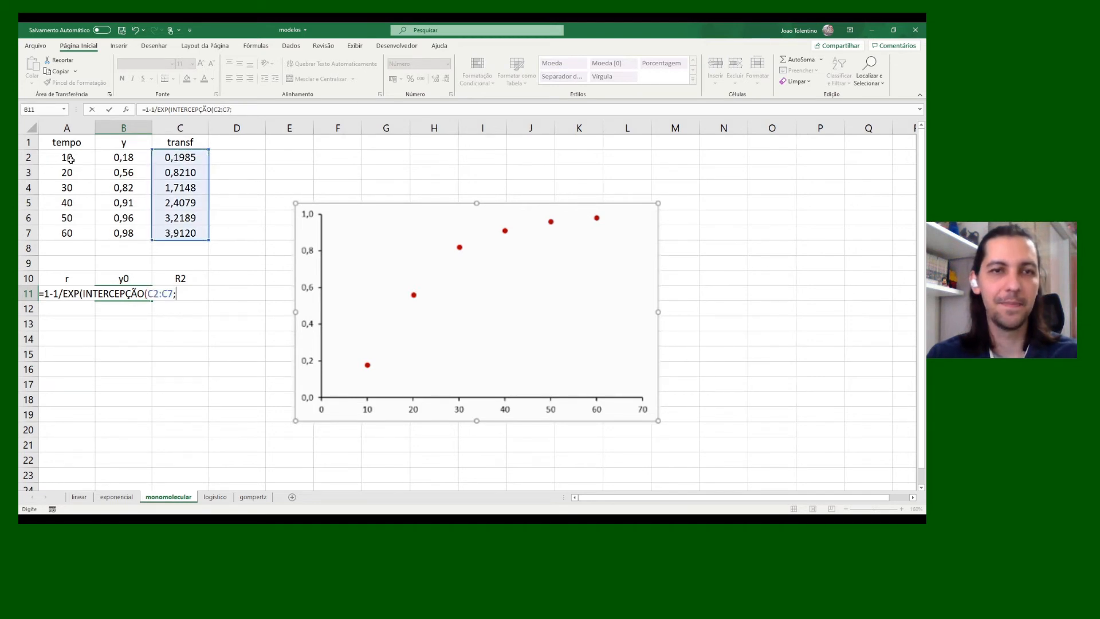
left_click_drag(67, 158, 66, 234)
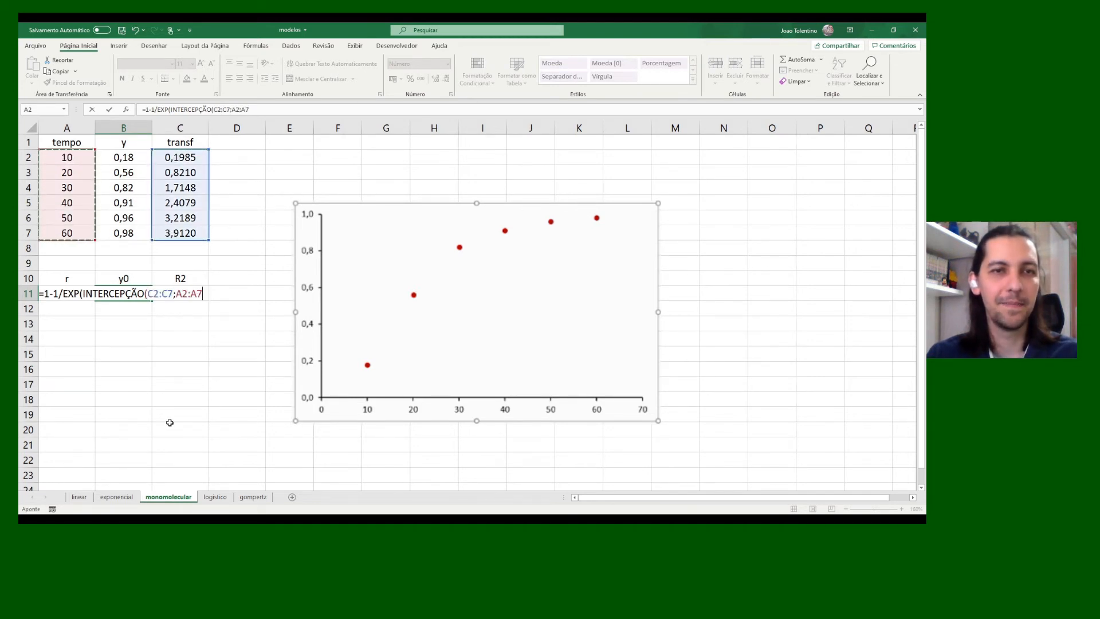
type(")")
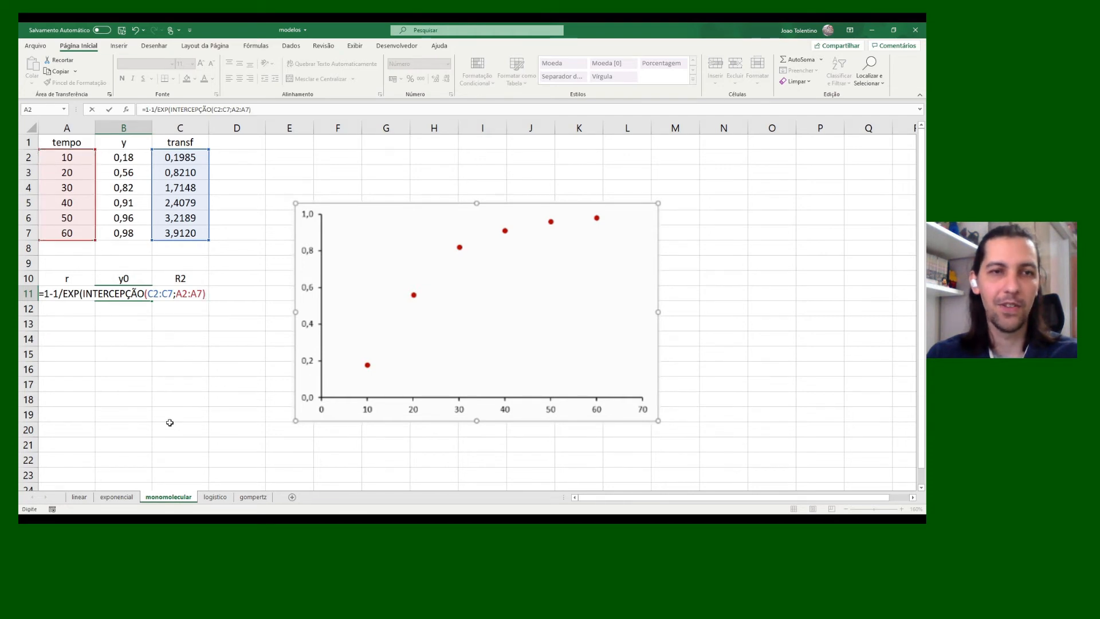
type(")")
key("Return")
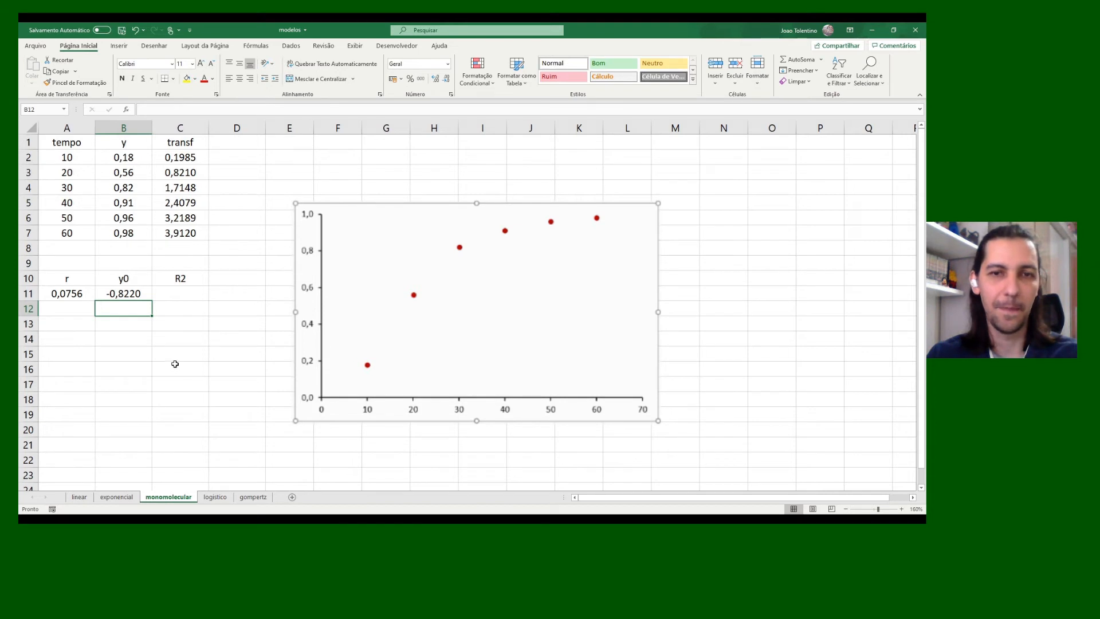
Enter the column heading "previstos" in cell D1 of the monomolecular sheet
left_click(234, 143)
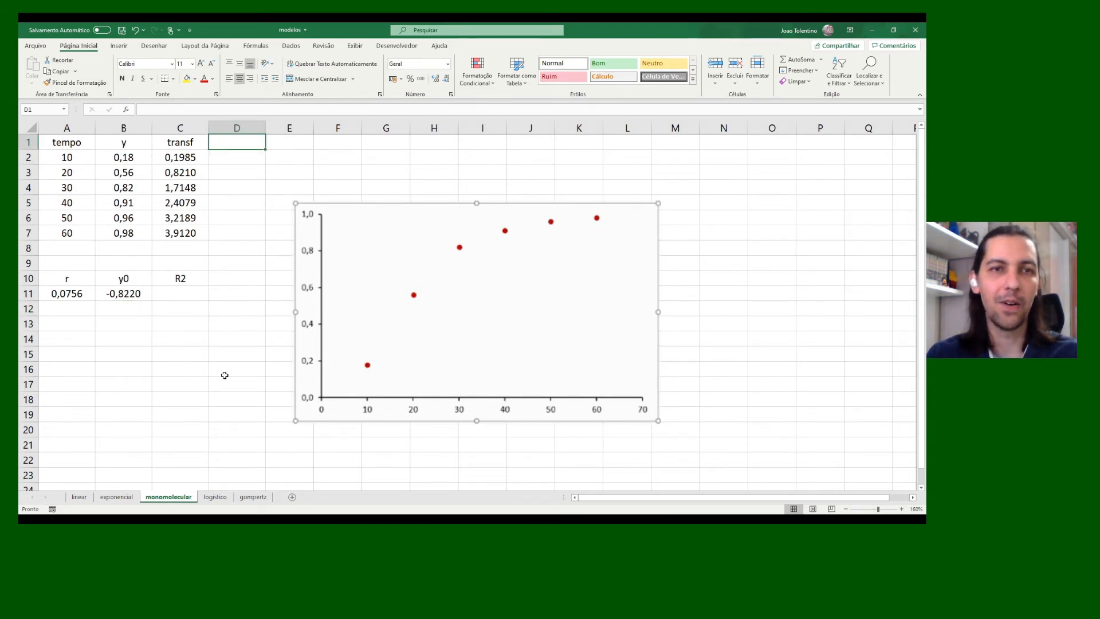
type("previstos")
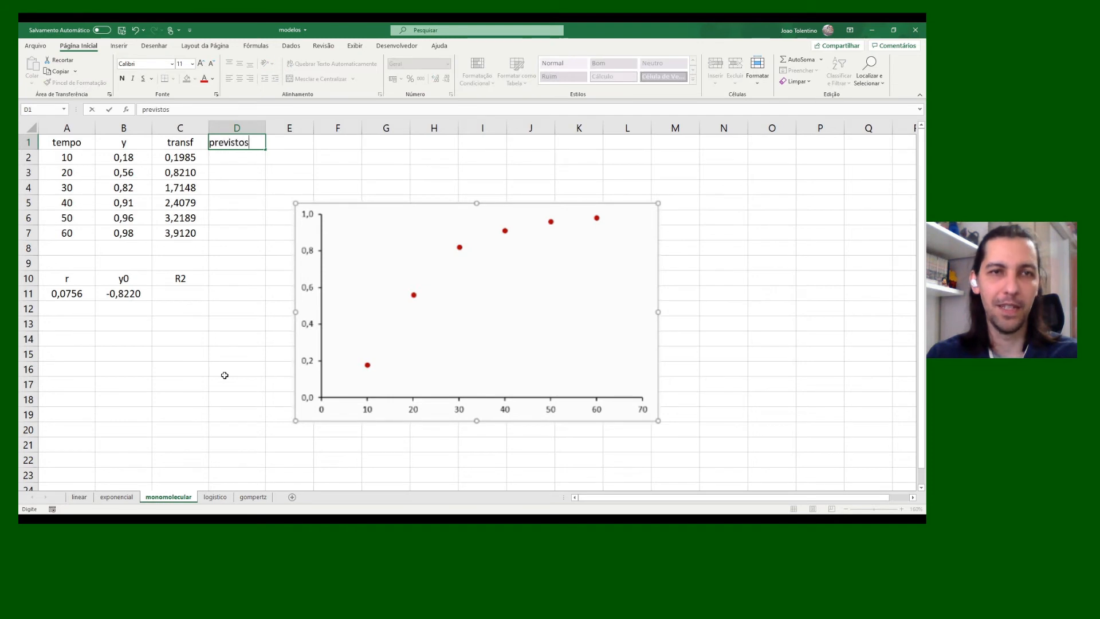
key("Return")
type("=")
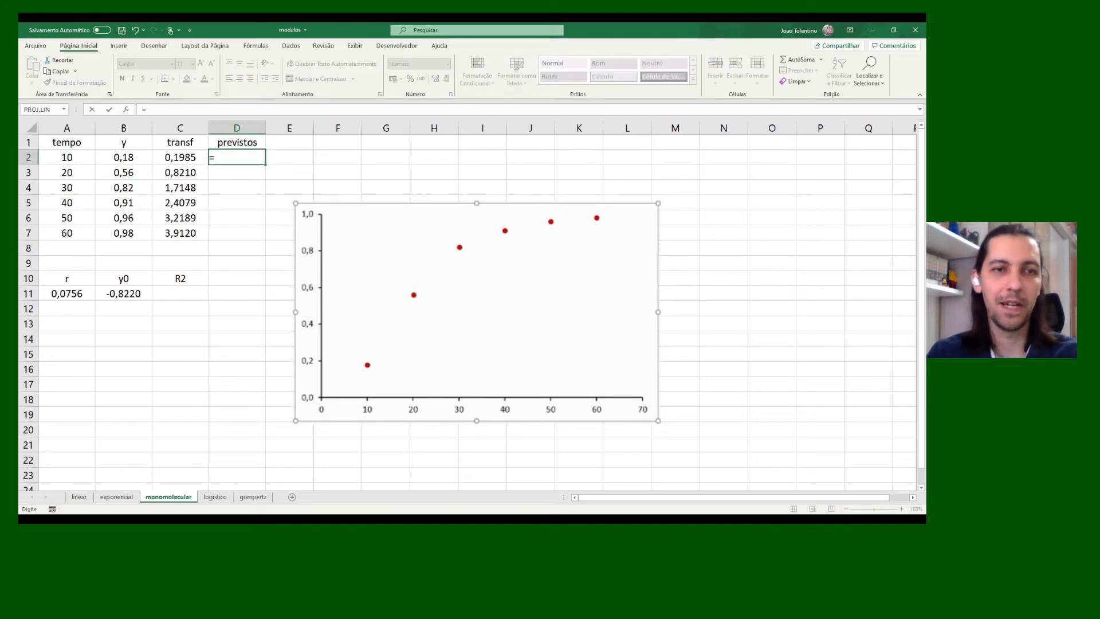
key("Escape")
key("alt+Tab")
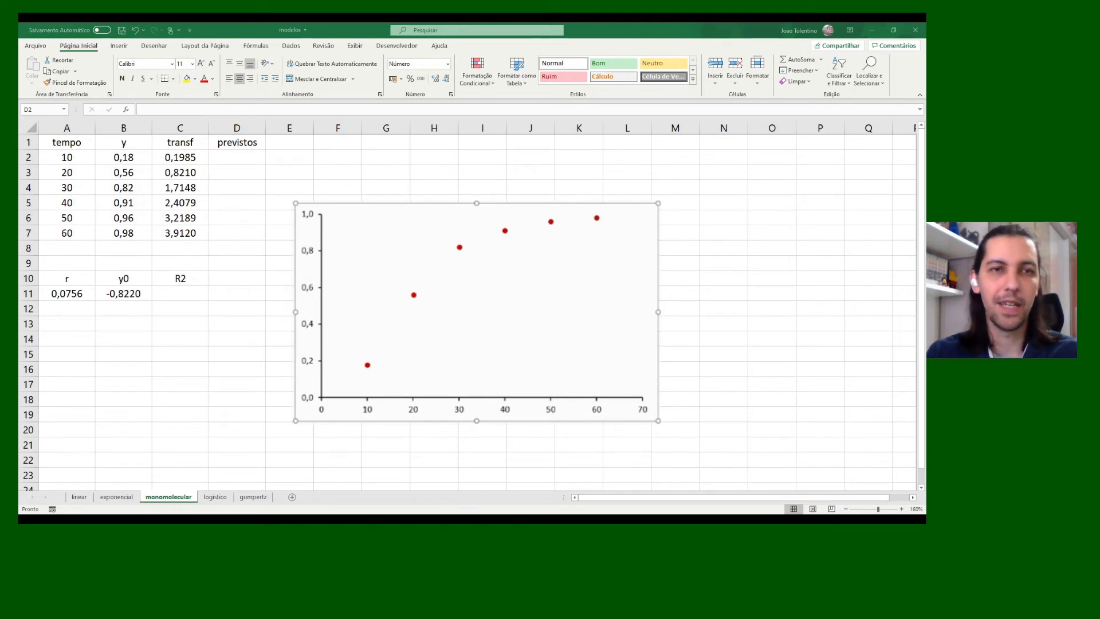
key("alt+Tab")
Calculate the first predicted value in cell D2 with the formula =1-(1-$B$11)*EXP(-$A$11*A2)
type("=")
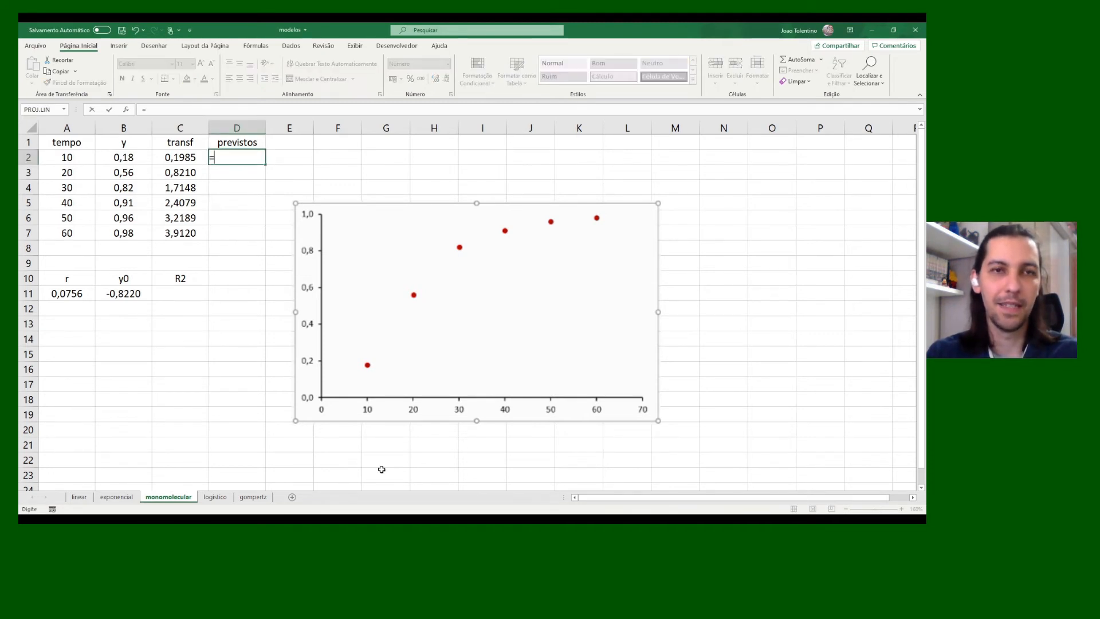
type("1")
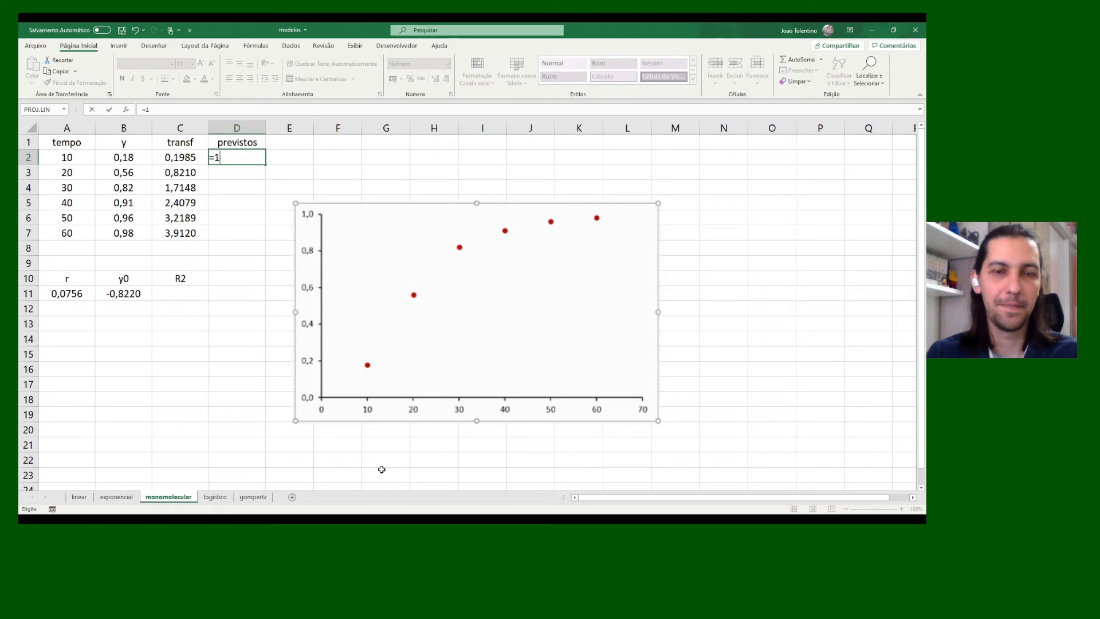
type("-(1")
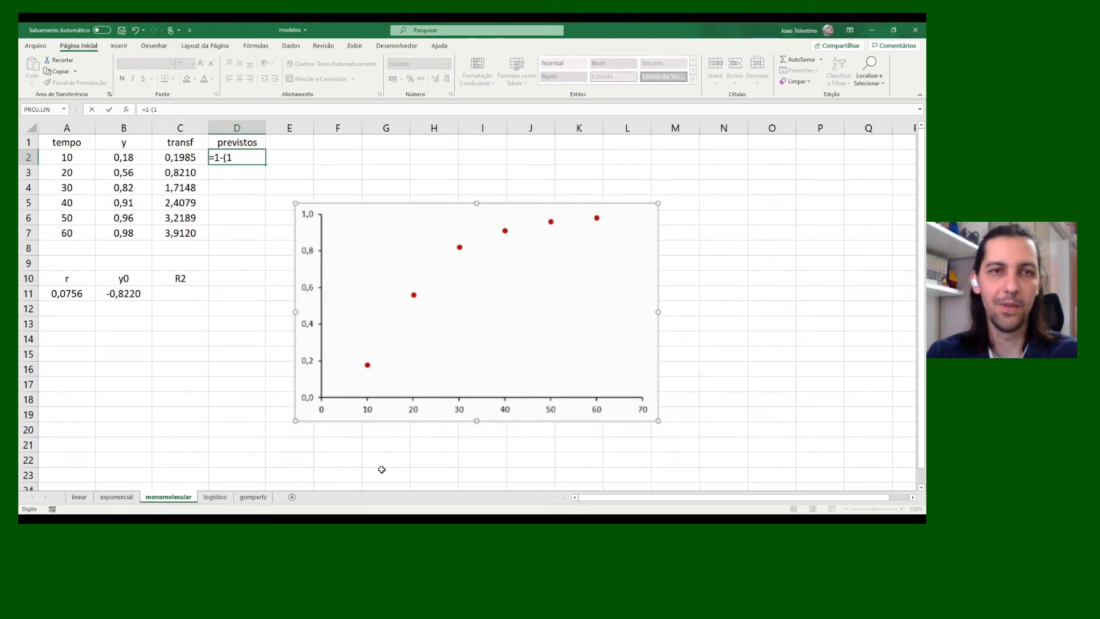
type("-")
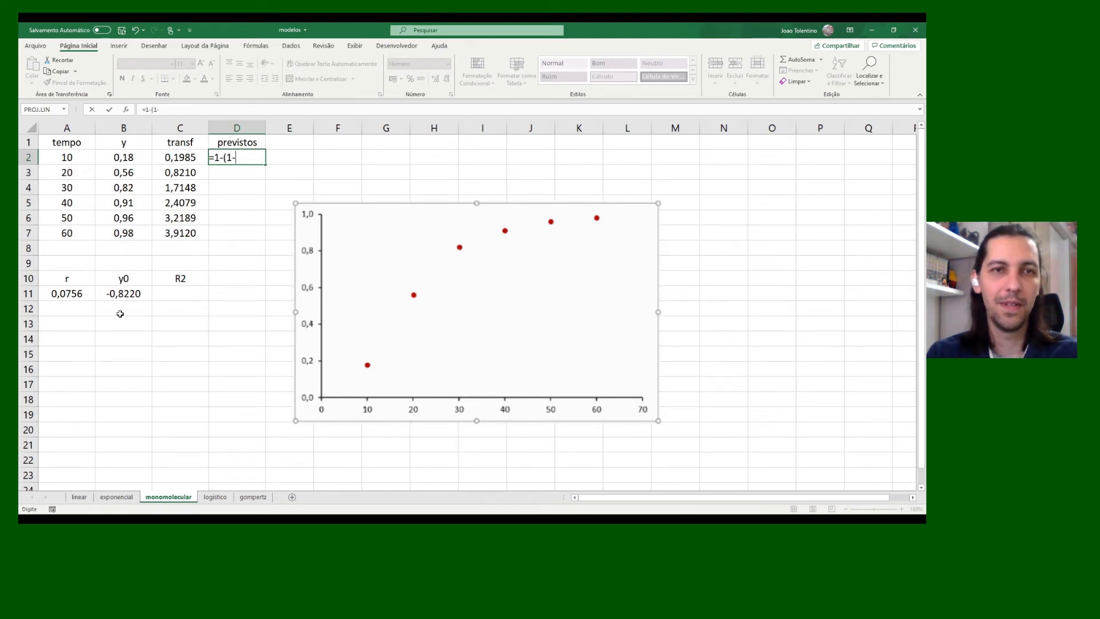
left_click(125, 292)
key("F4")
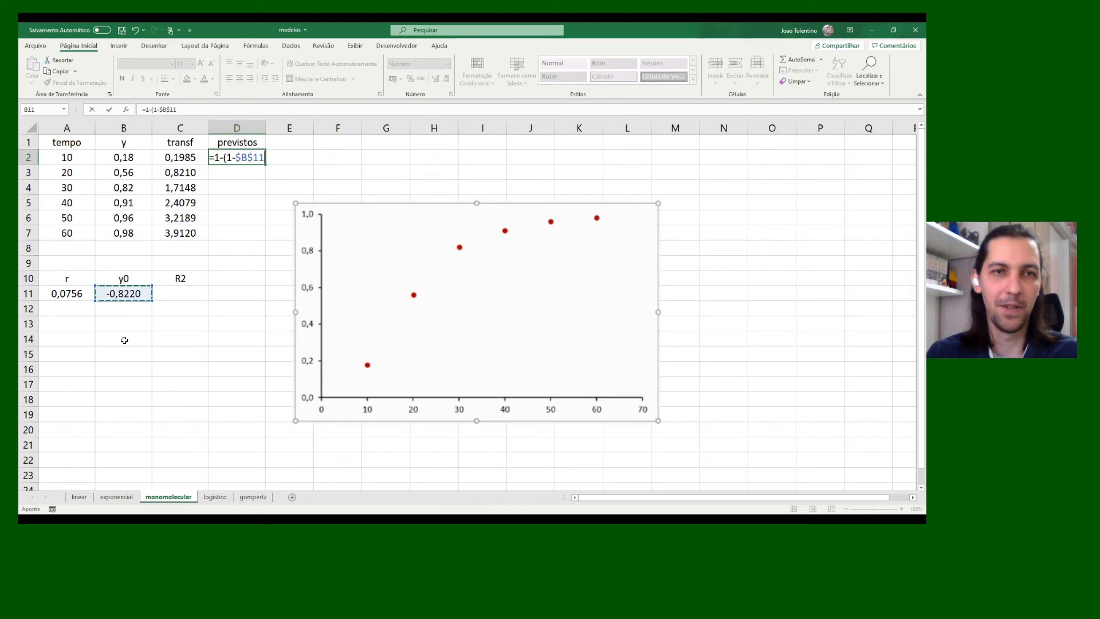
type(")")
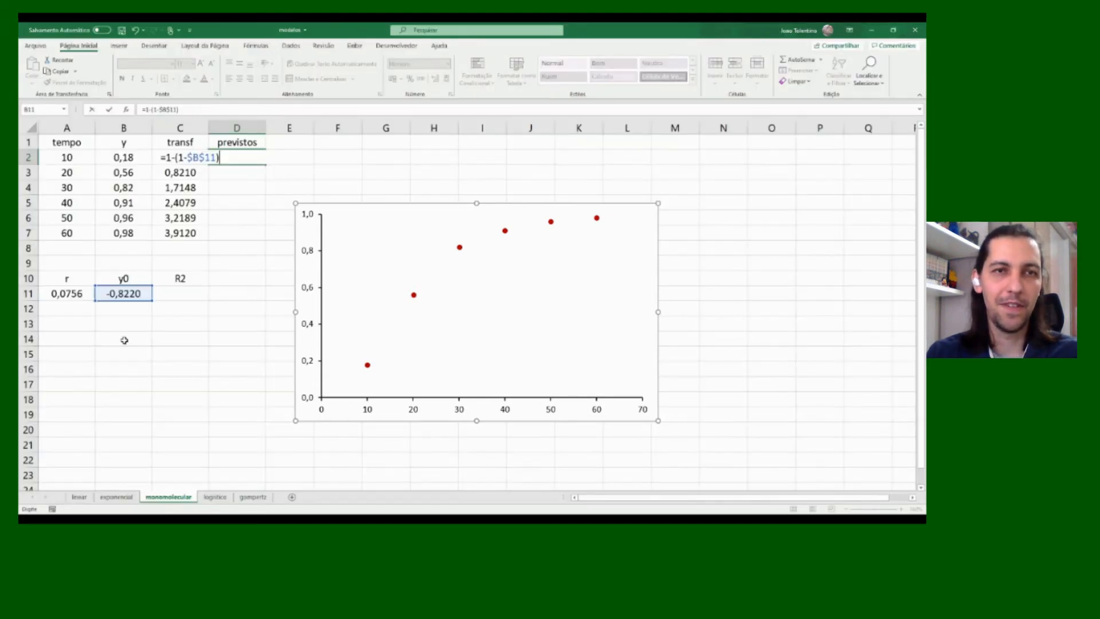
type("*")
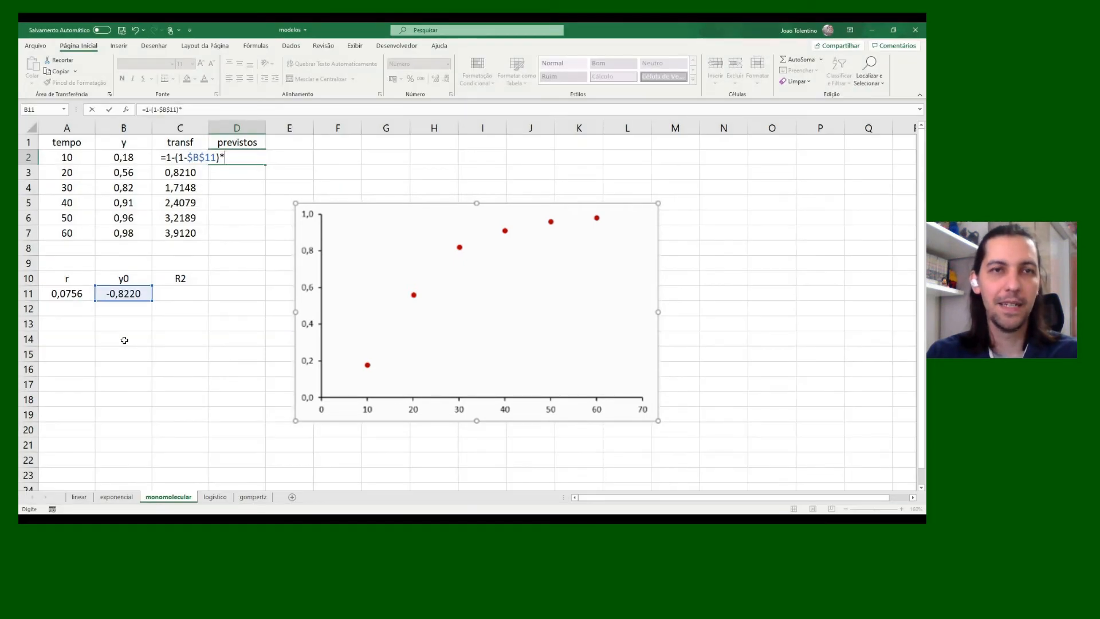
type("EXP(")
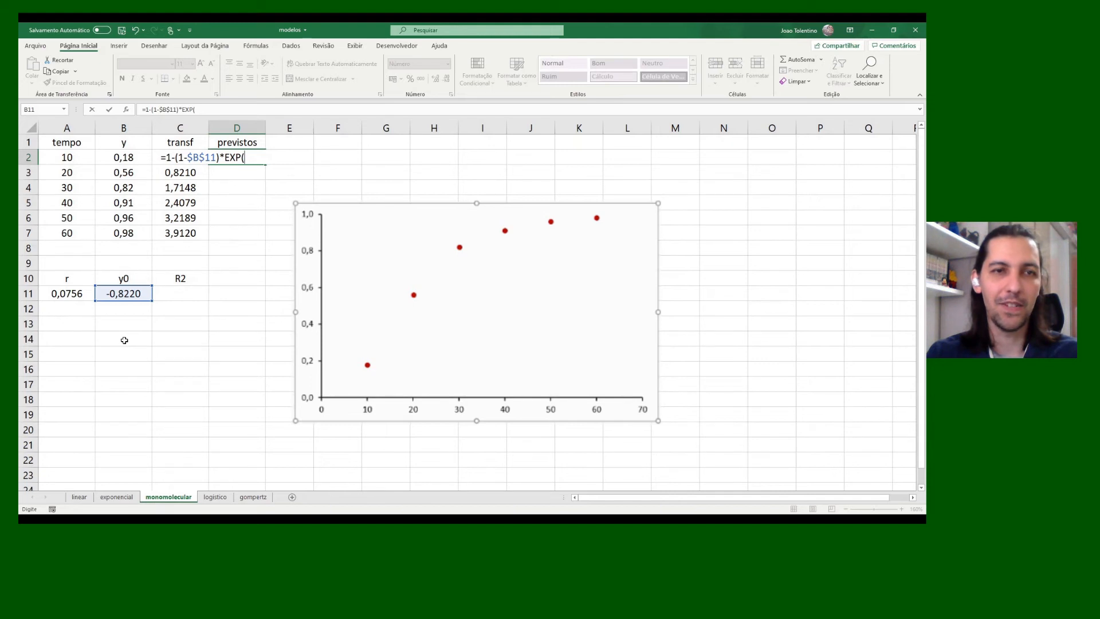
type("-")
left_click(74, 294)
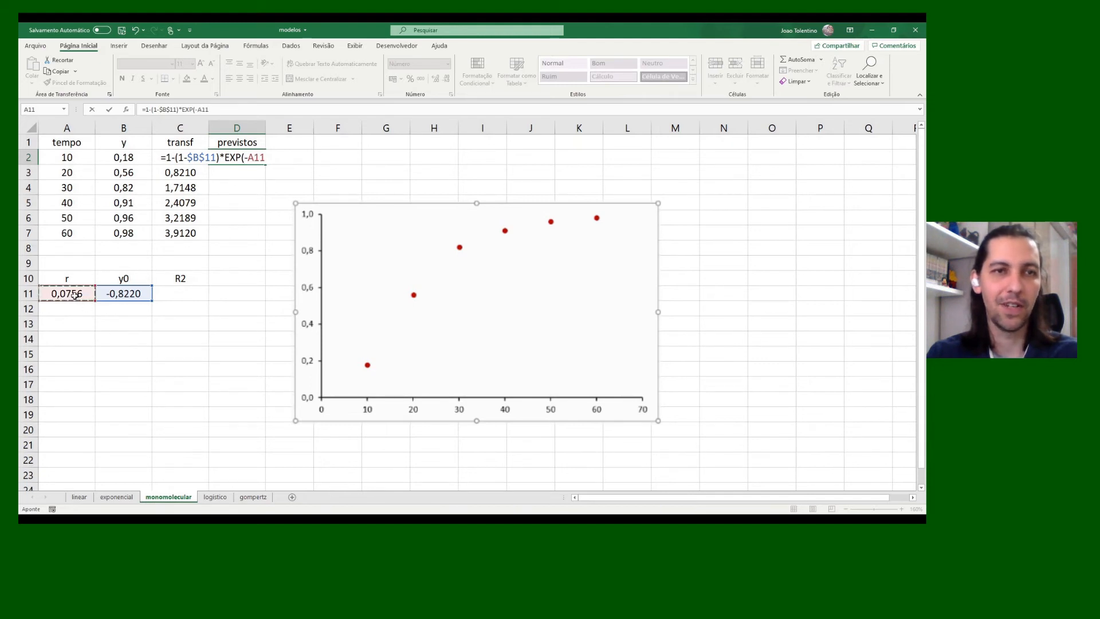
key("F4")
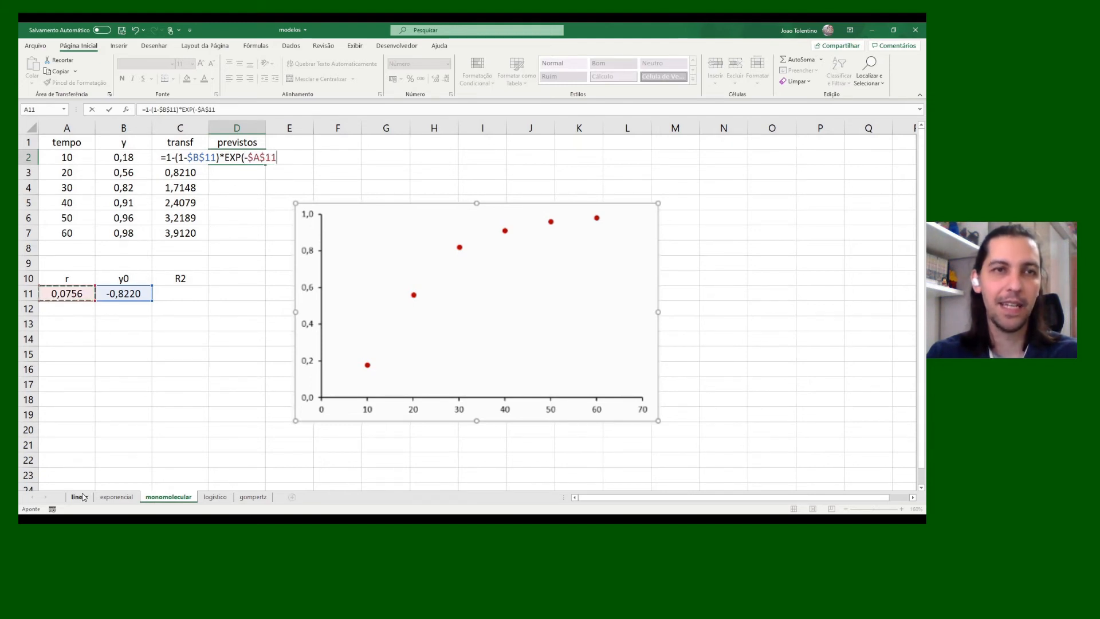
type("*")
left_click(73, 156)
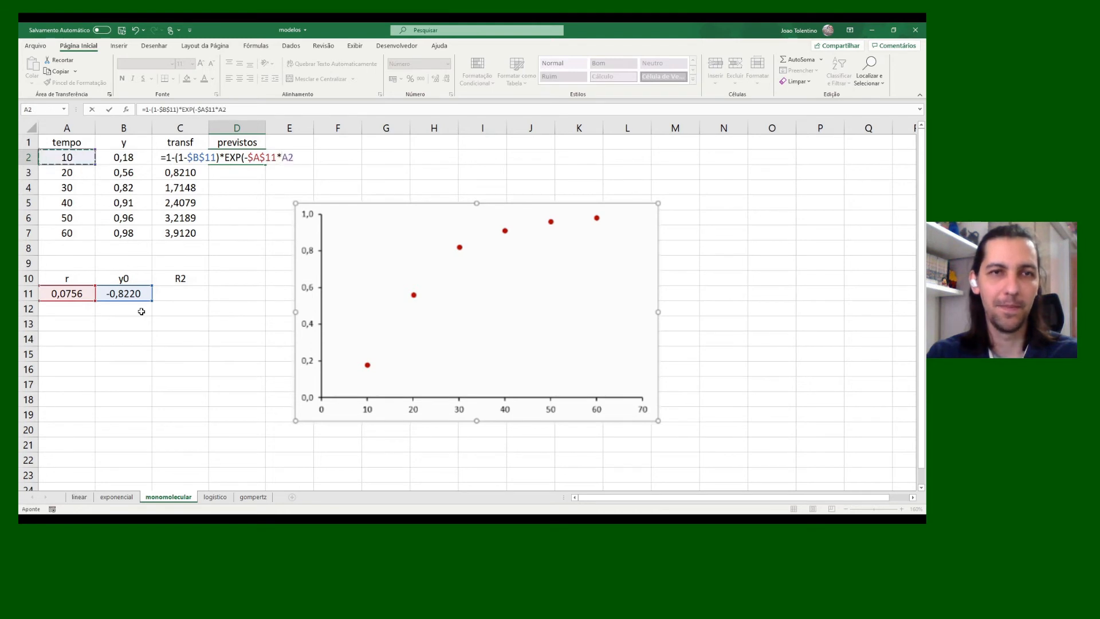
type(")")
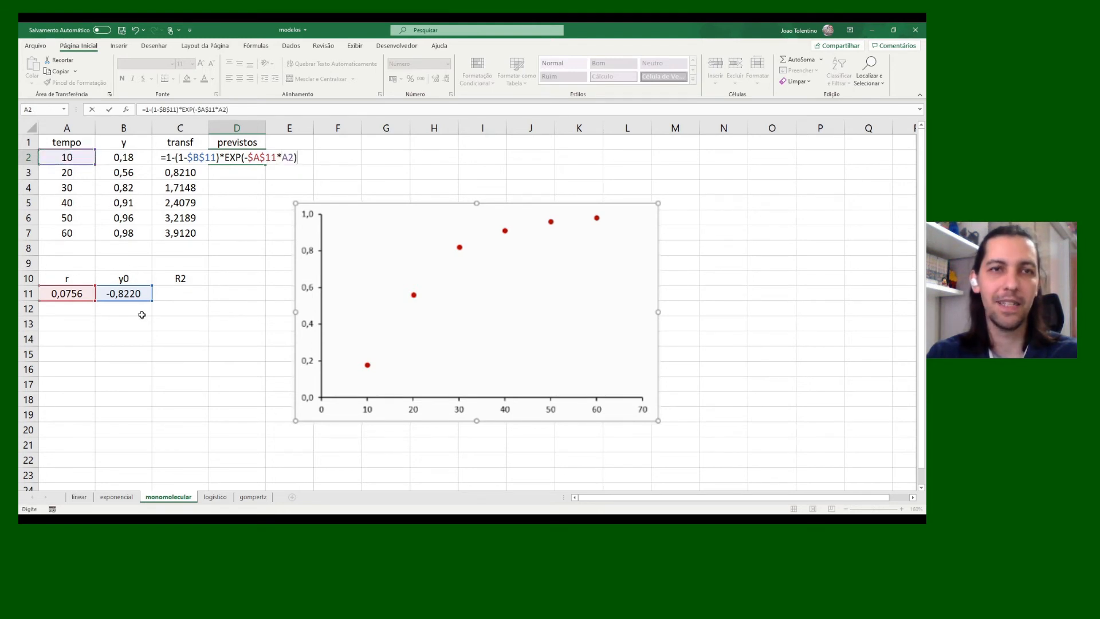
key("Return")
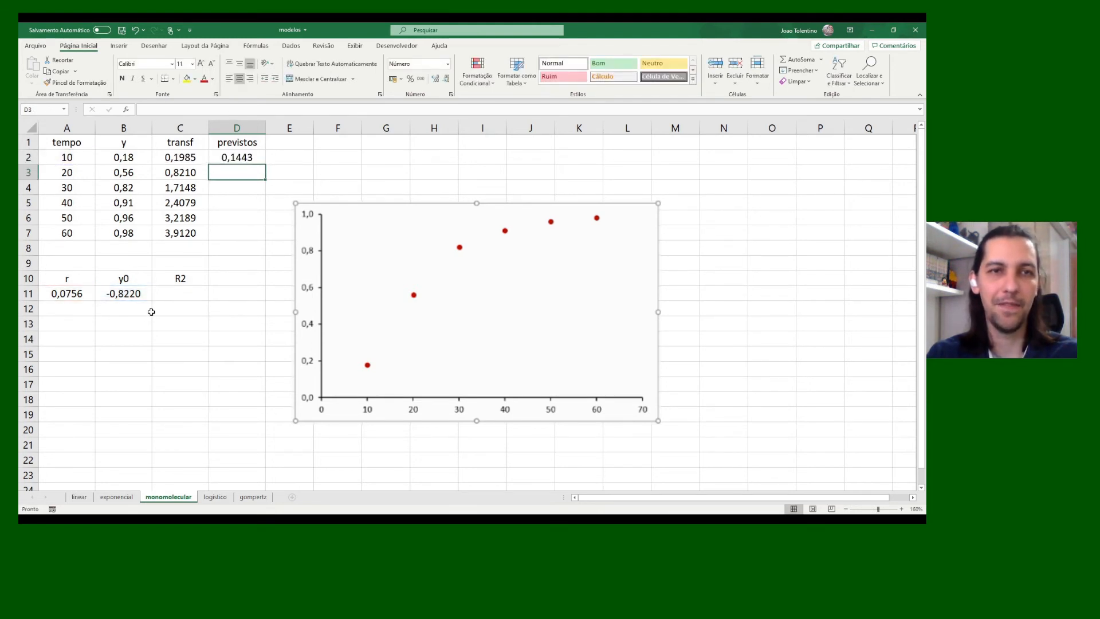
Fill the predicted-value formula from cell D2 down to D7
left_click(252, 157)
left_click_drag(266, 164, 263, 237)
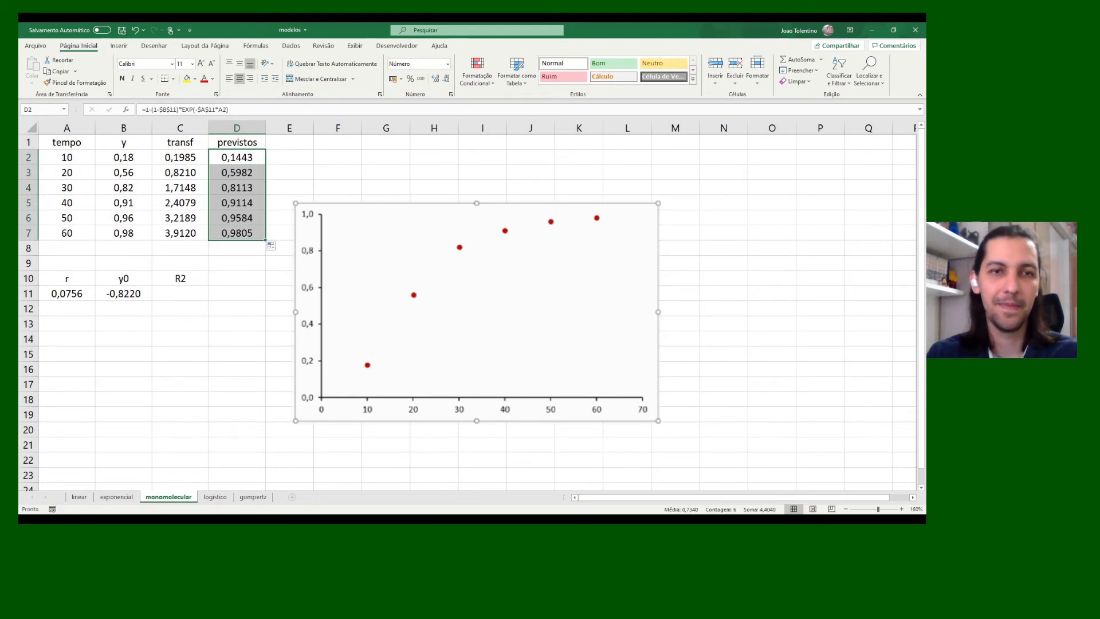
left_click(337, 370)
Calculate R2 in cell C11 of the monomolecular sheet with the formula =RQUAD(B2:B7;D2:D7)
left_click(198, 299)
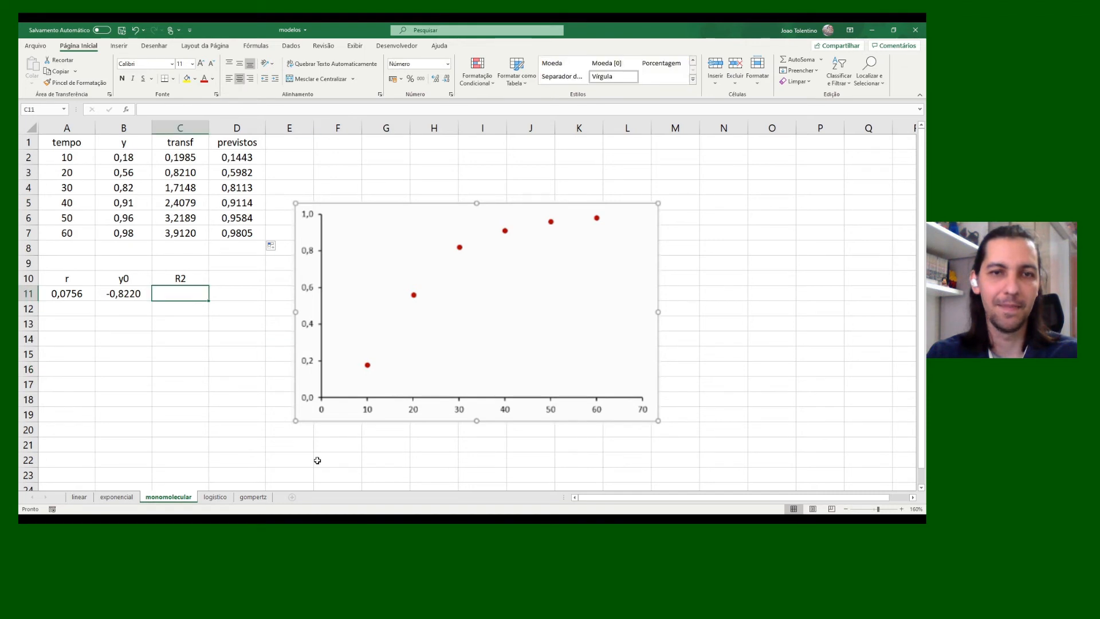
type("=RQ")
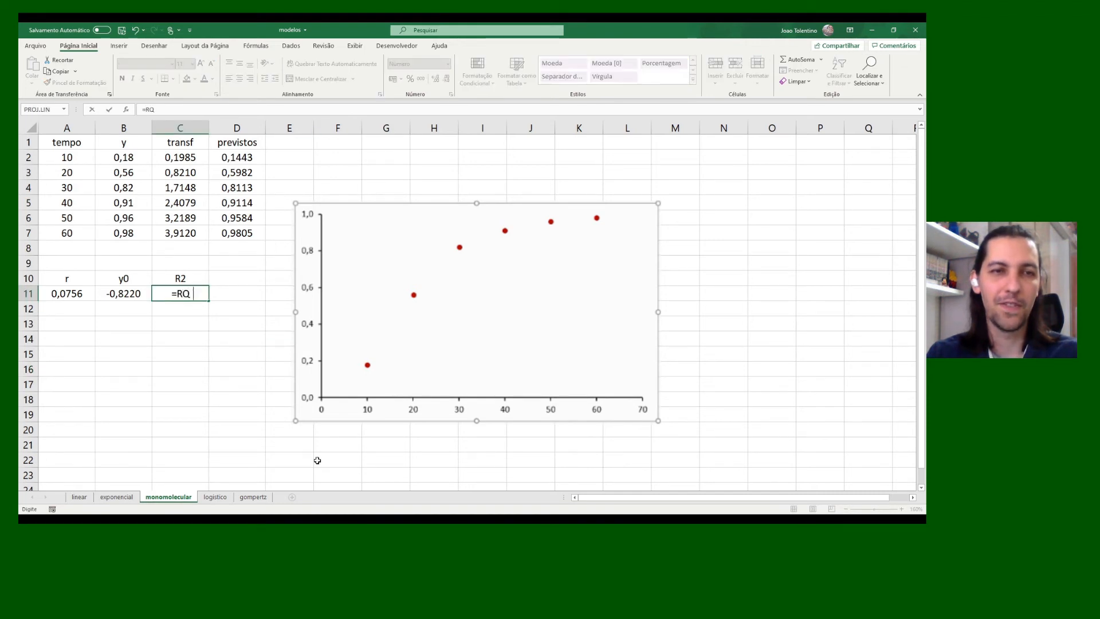
key("Tab")
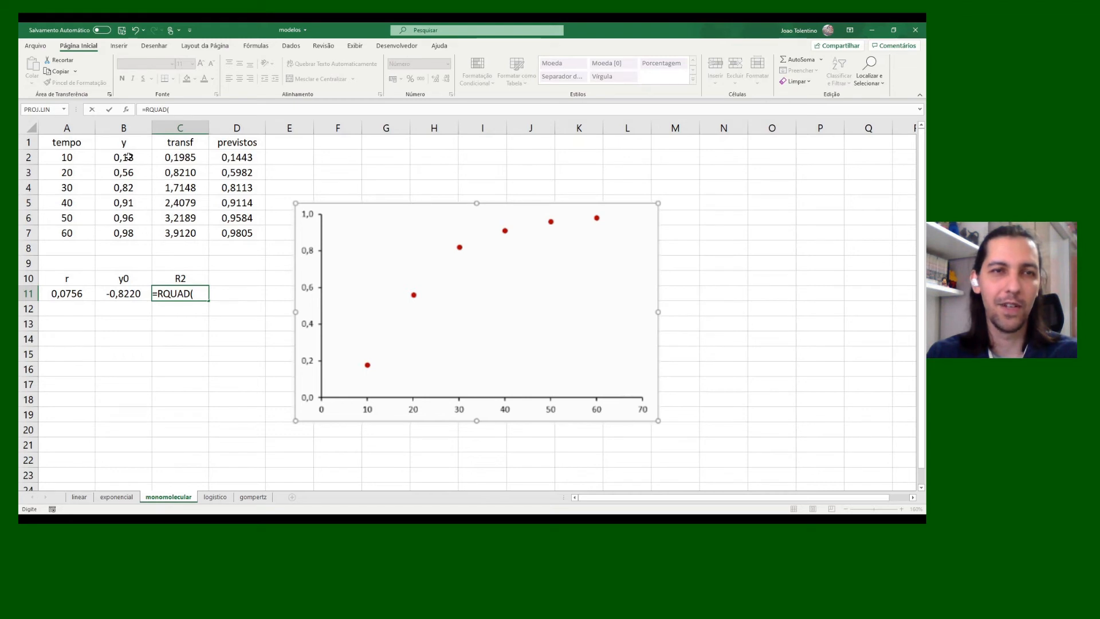
left_click_drag(129, 156, 130, 209)
type(";")
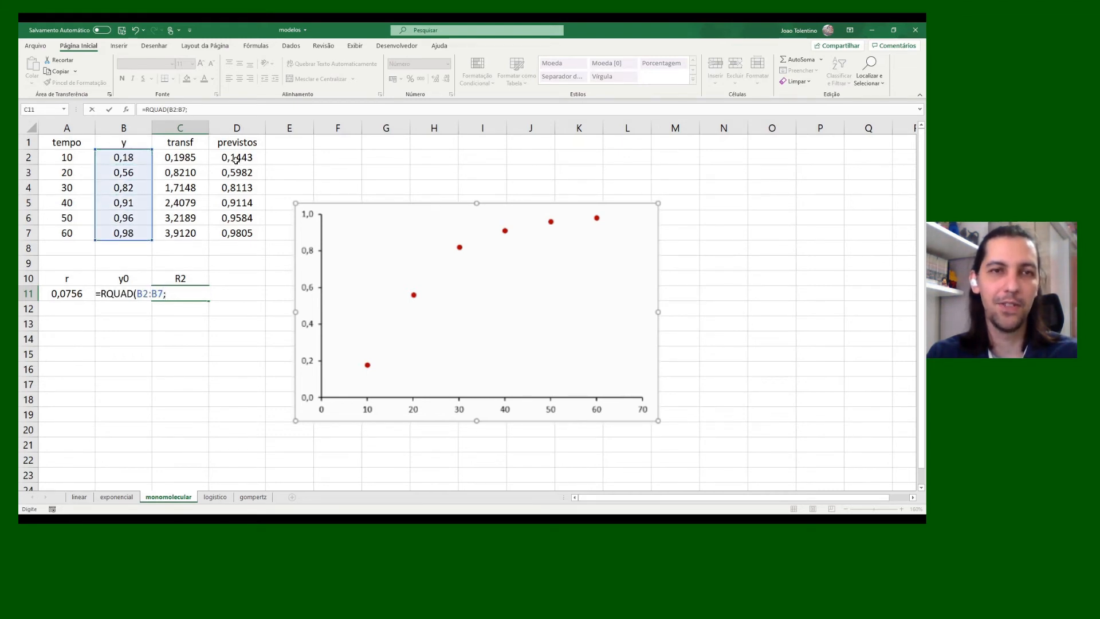
left_click_drag(237, 158, 234, 234)
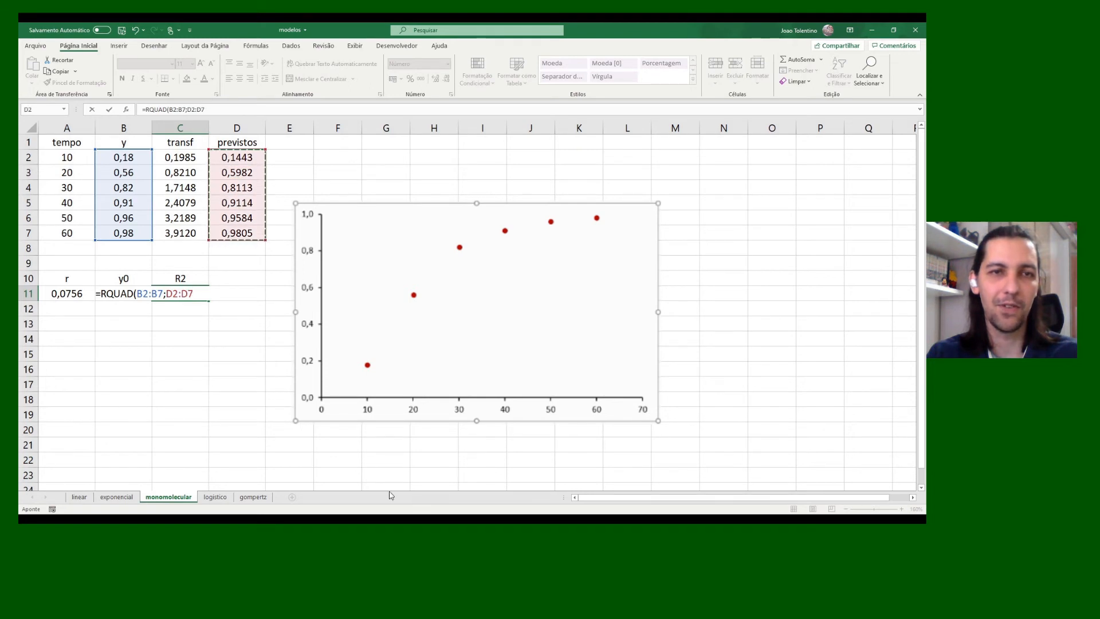
type(")")
key("Return")
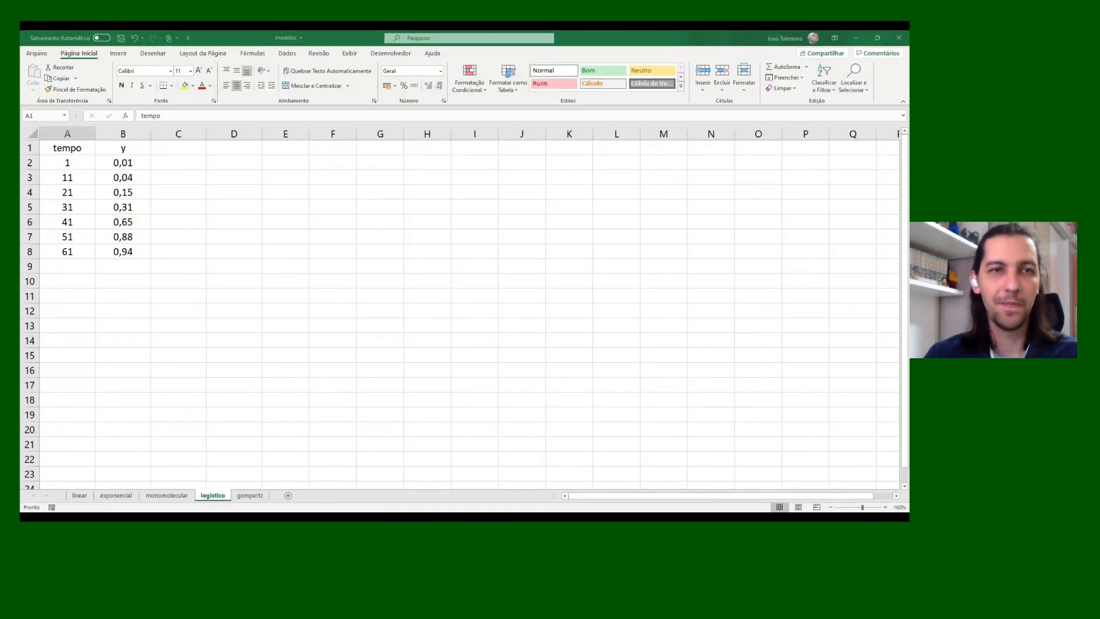
Insert a markers-only scatter chart of the tempo and y data in A1:B8 on the logístico sheet
left_click_drag(68, 150, 121, 254)
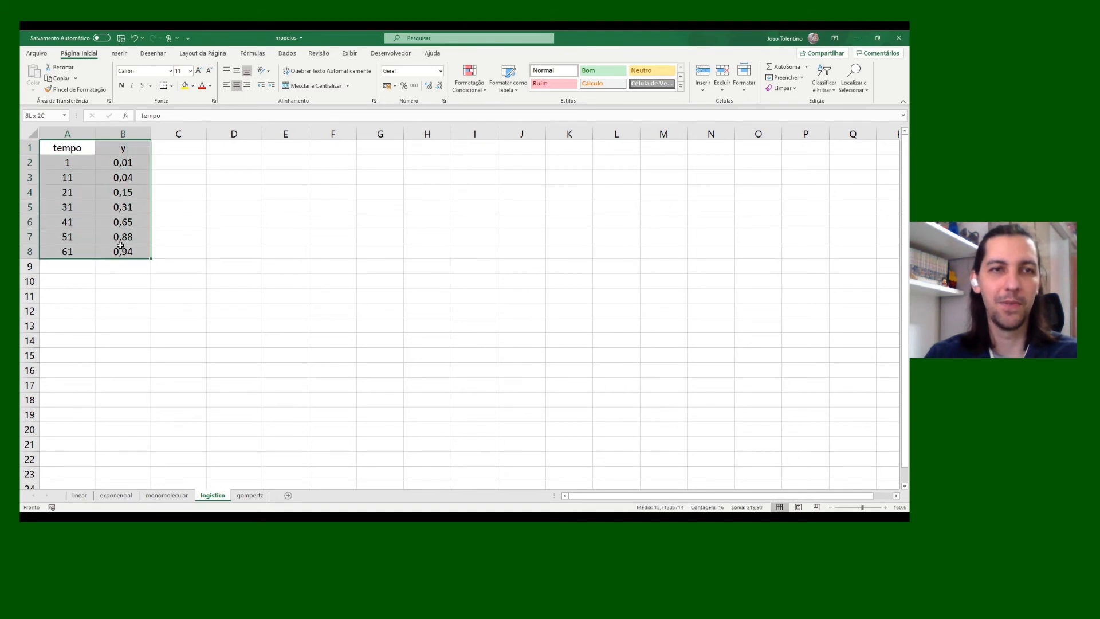
left_click(119, 53)
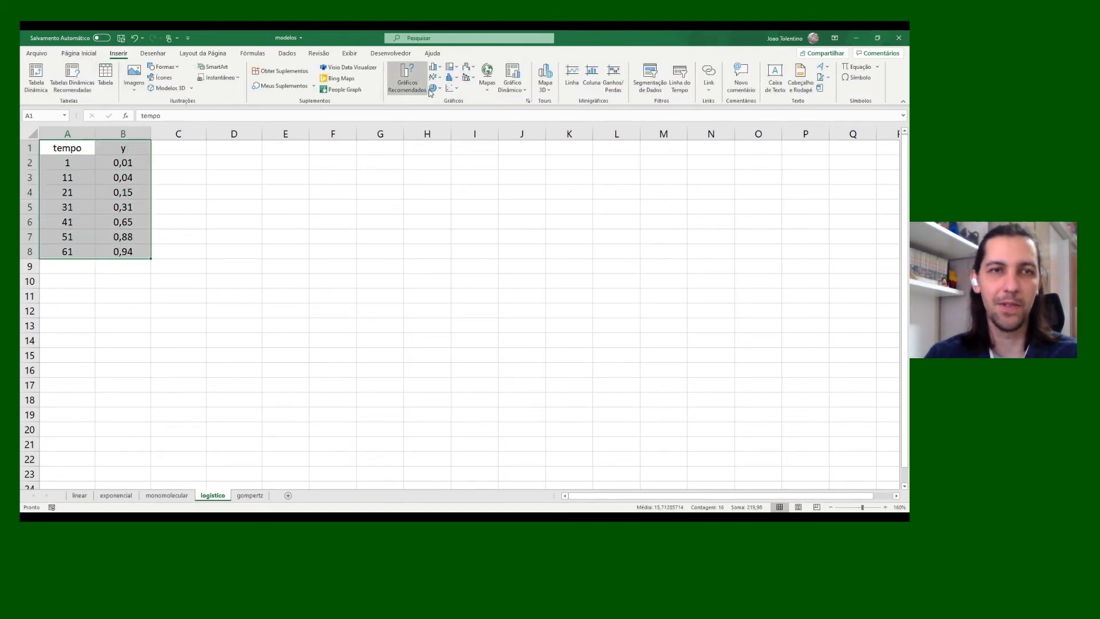
left_click(449, 89)
left_click(460, 114)
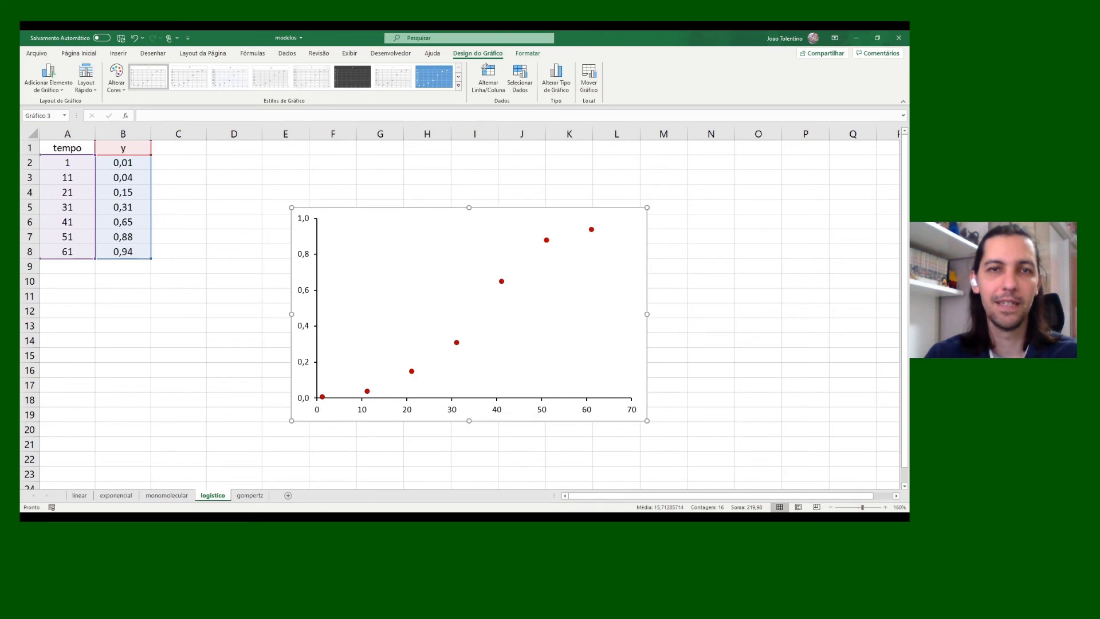
Enter the column heading "transf" in cell C1 of the logístico sheet
left_click(178, 148)
type("transf")
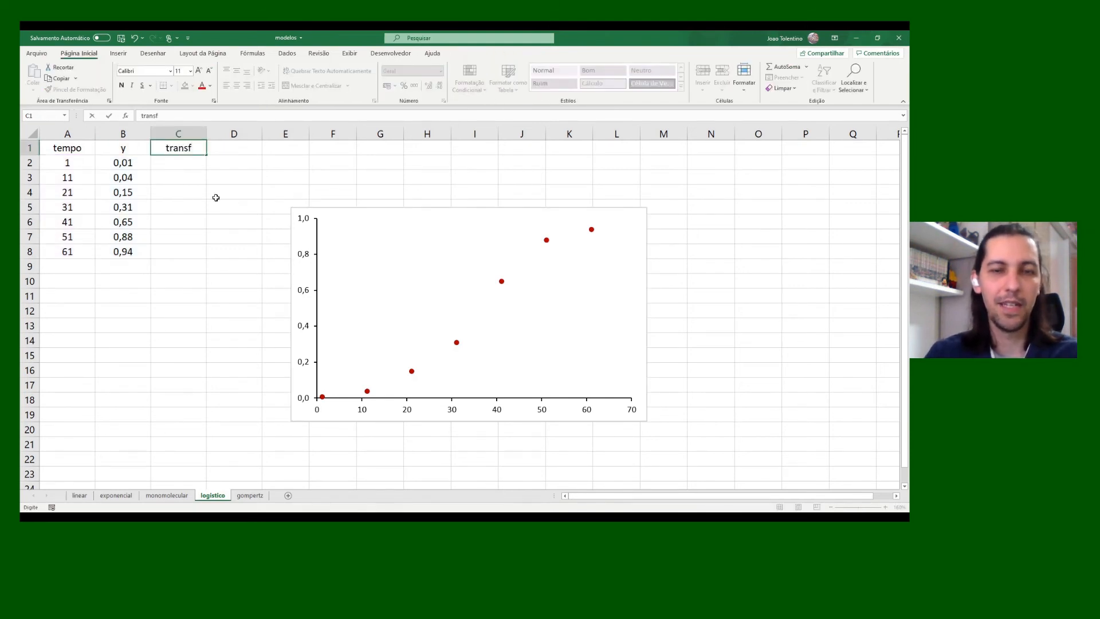
key("Return")
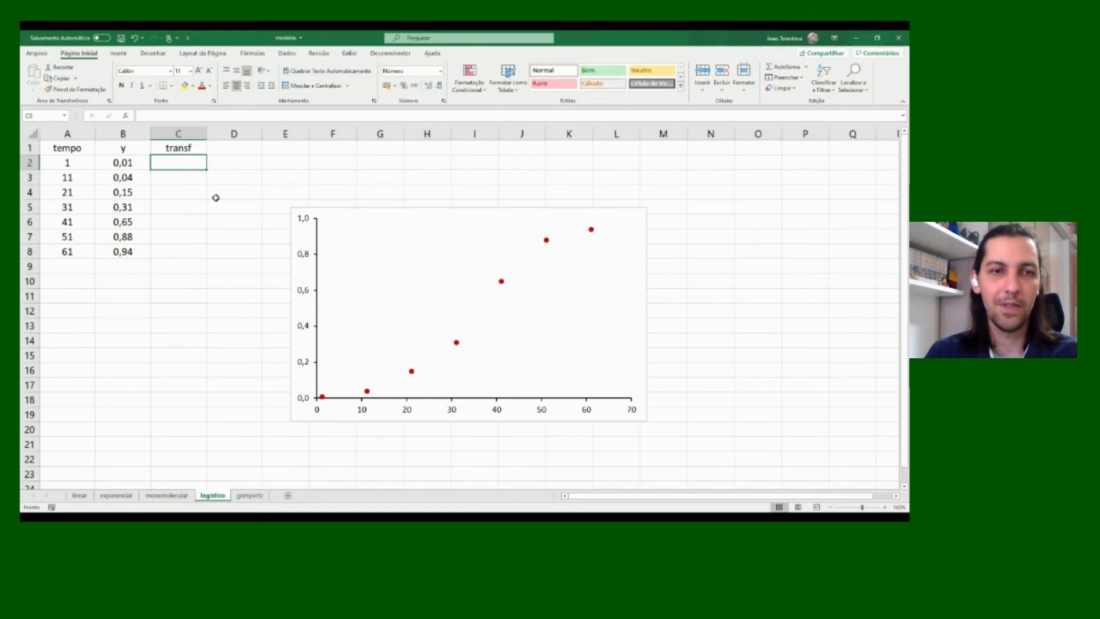
Calculate the transformed value in cell C2 with =LN(B2/(1-B2)) and fill the formula down to C8
type("=LN(")
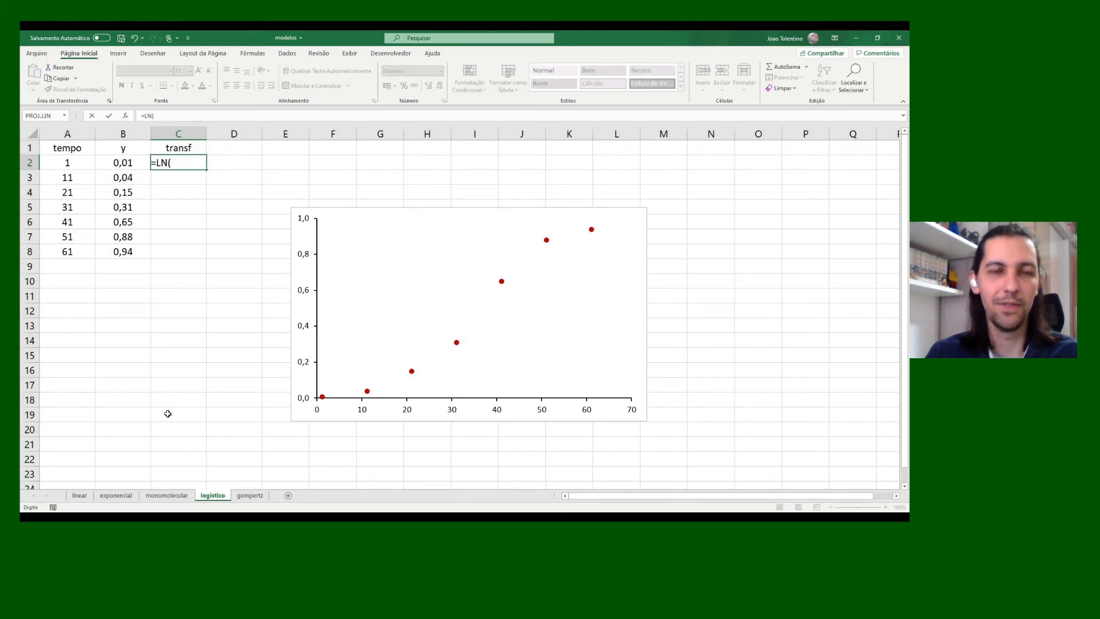
left_click(117, 163)
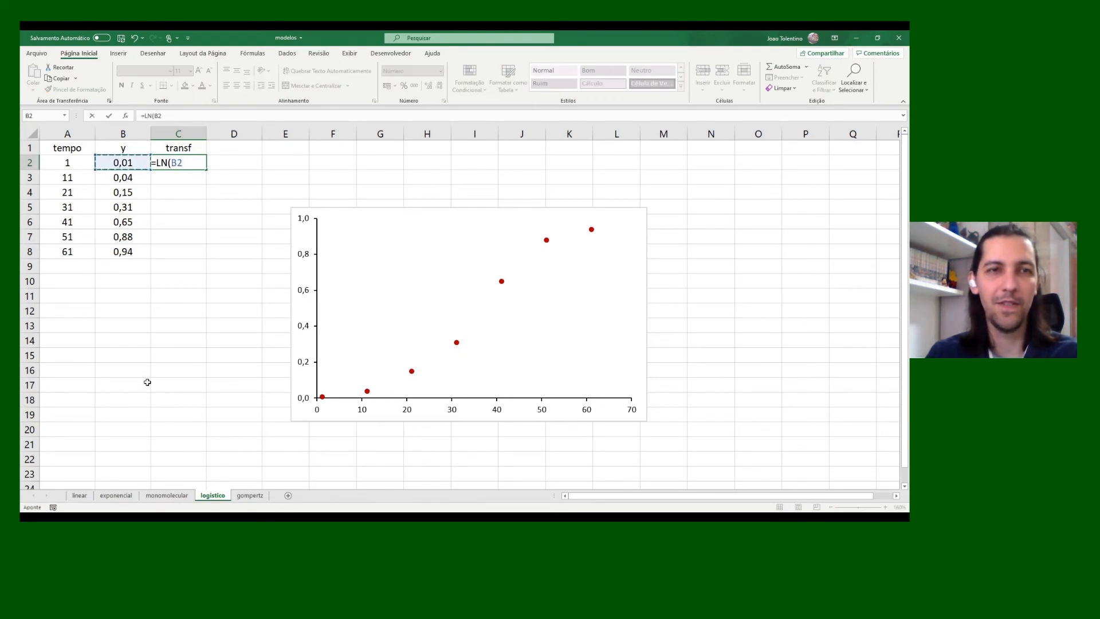
type("/(1-B2))")
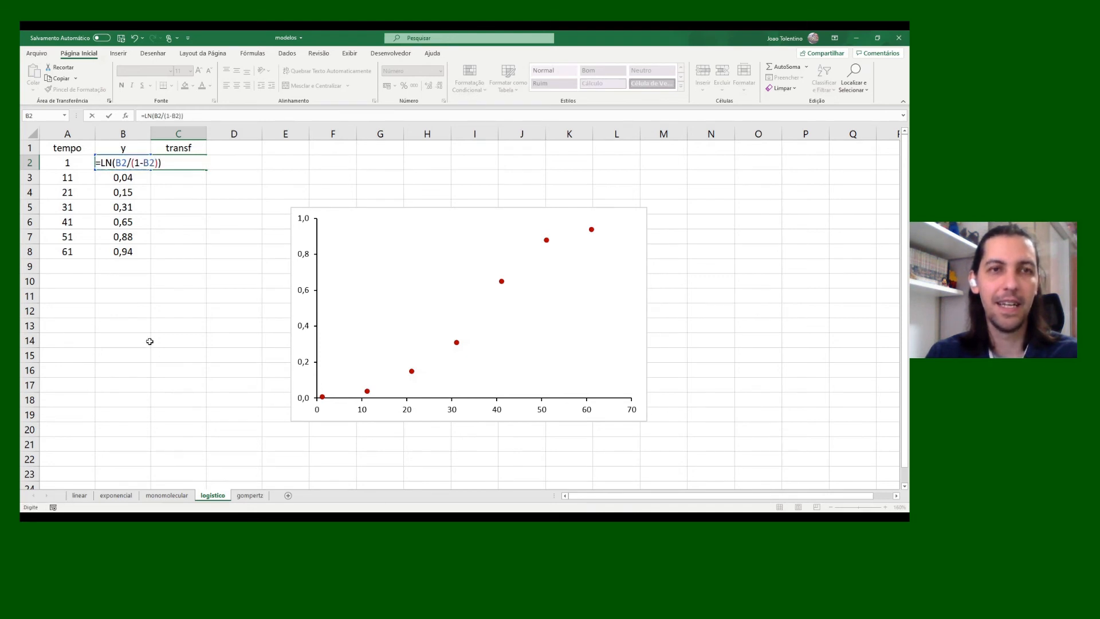
key("Return")
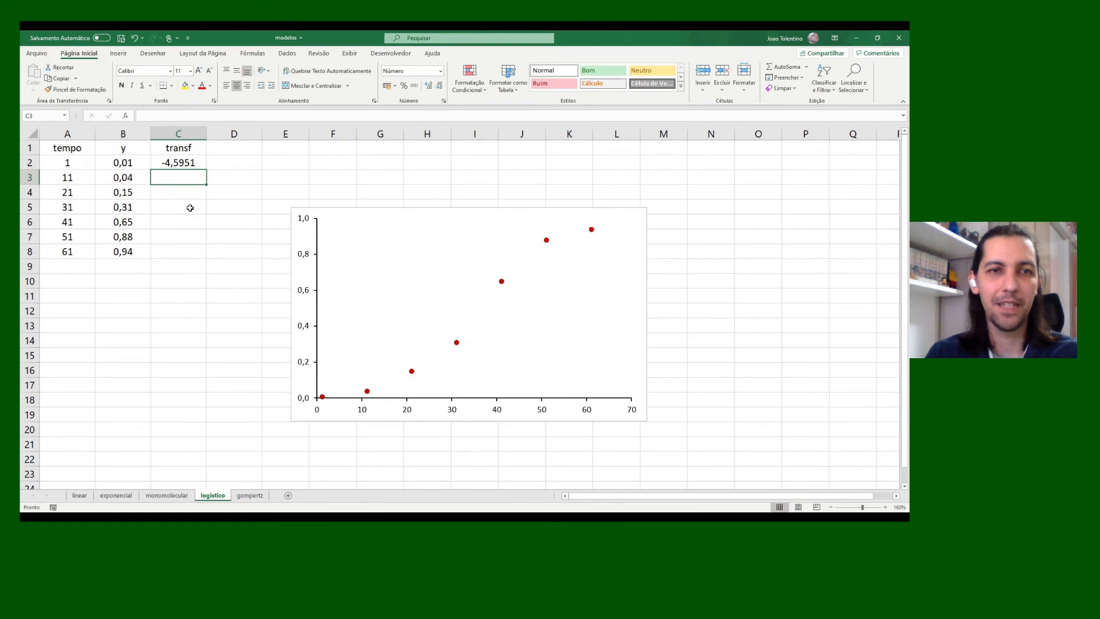
left_click(193, 164)
left_click_drag(207, 169, 195, 257)
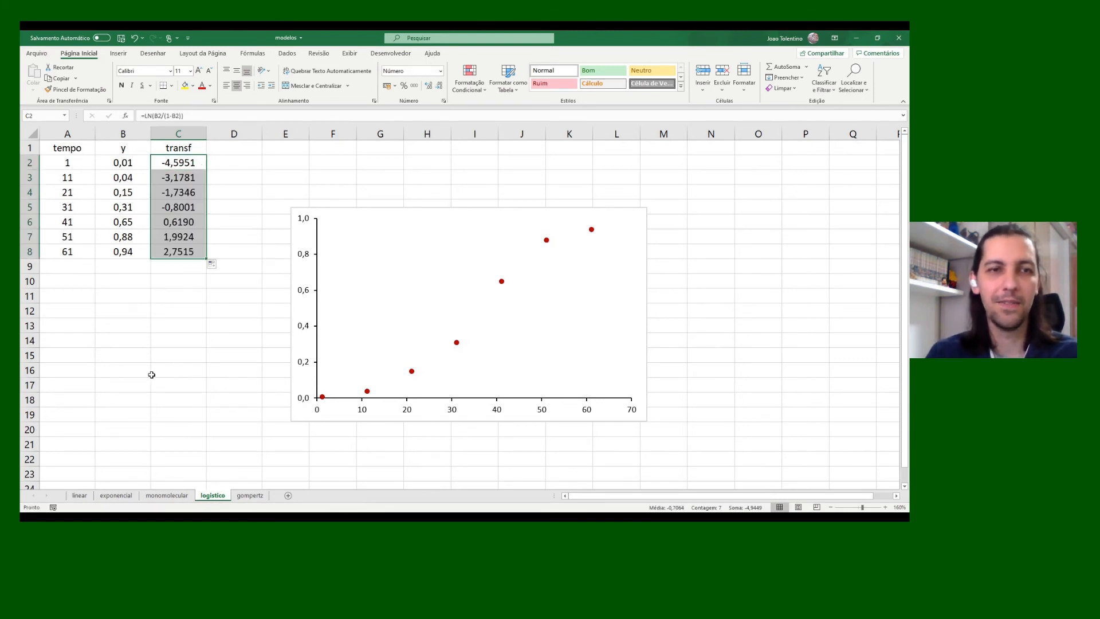
Enter the parameter headings "r", "y0" and "R2" in cells A10, B10 and C10
left_click(67, 281)
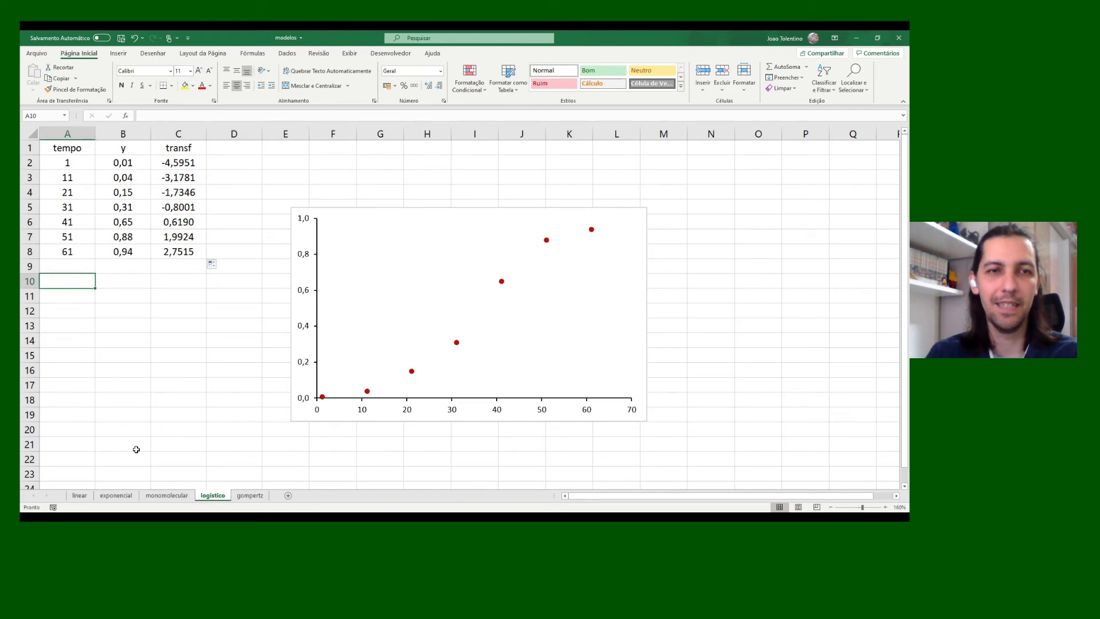
type("r")
key("Tab")
type("y0")
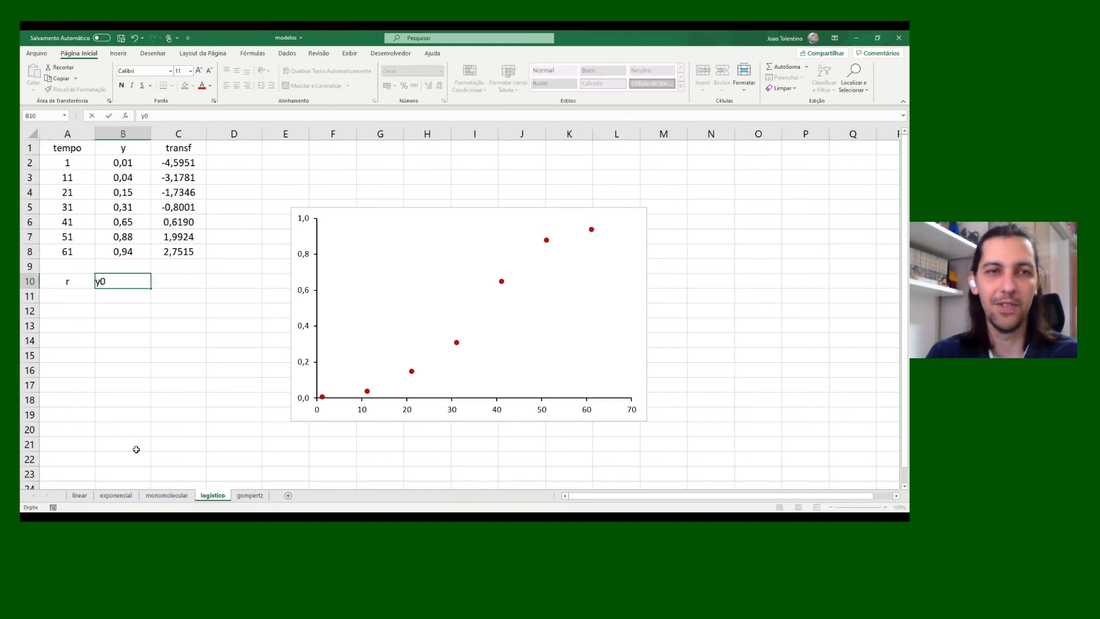
key("Tab")
type("R2")
key("Return")
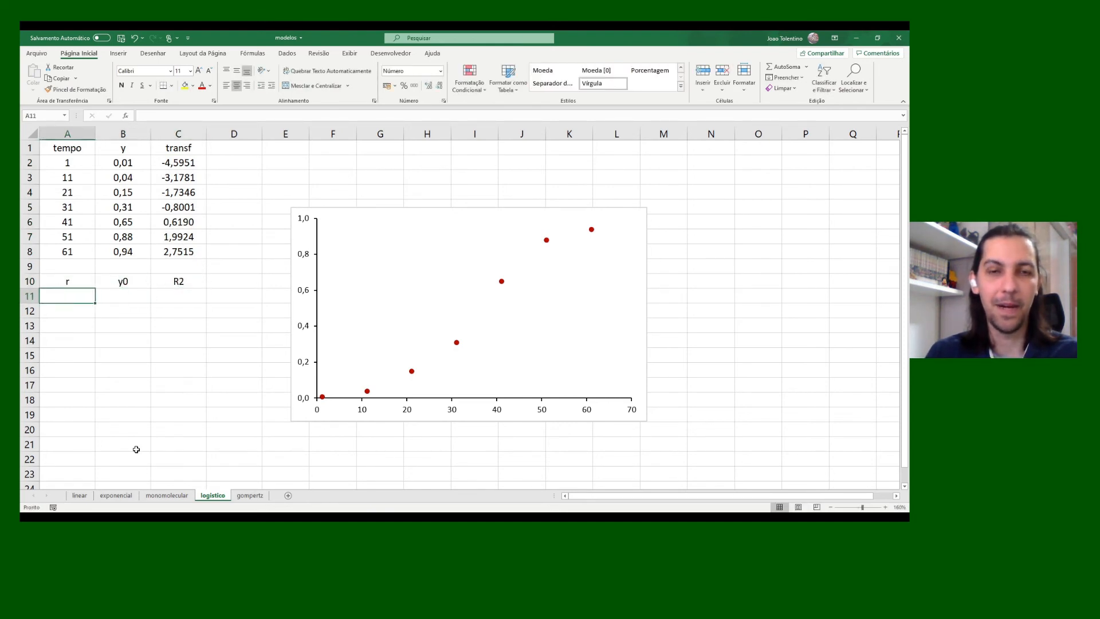
Calculate r in cell A11 with the formula =INCLINAÇÃO(C2:C8;A2:A8)
key("alt+Tab")
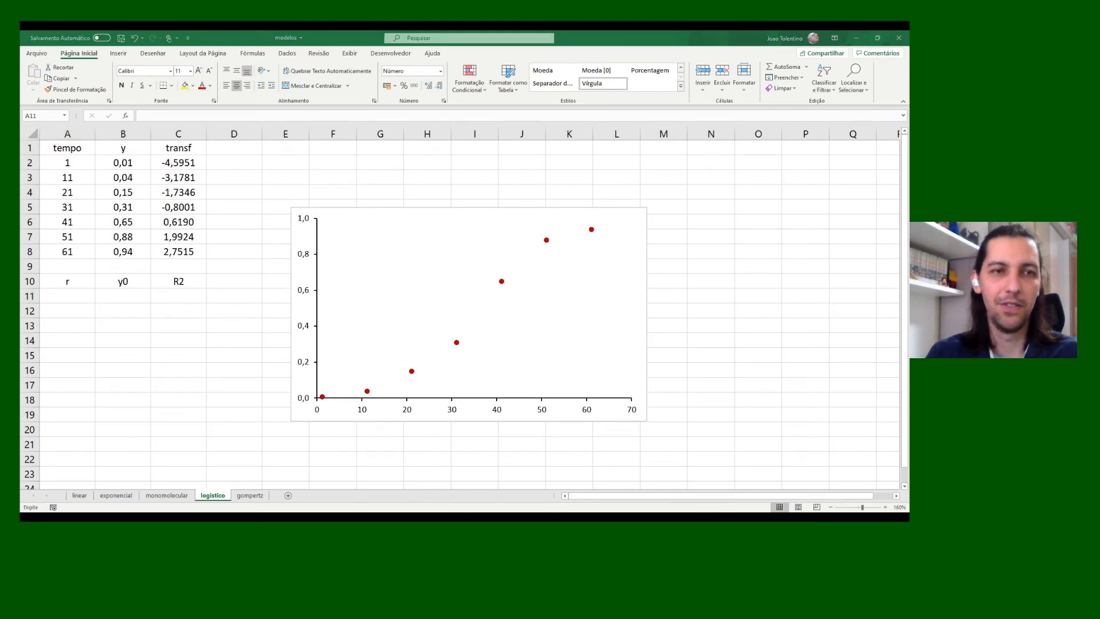
key("alt+Tab")
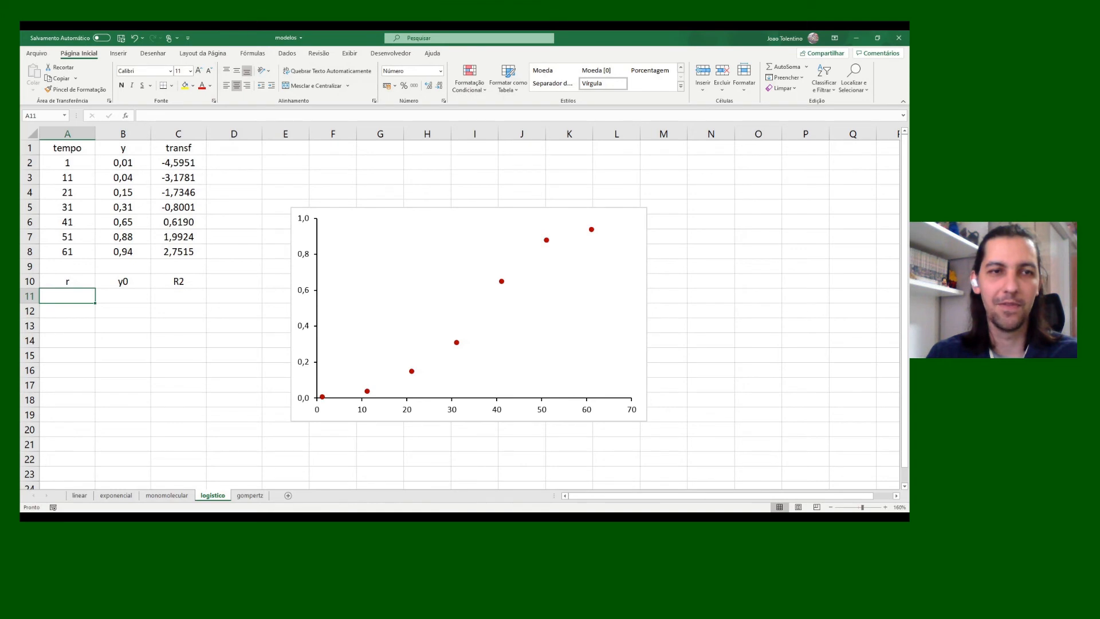
type("=IN")
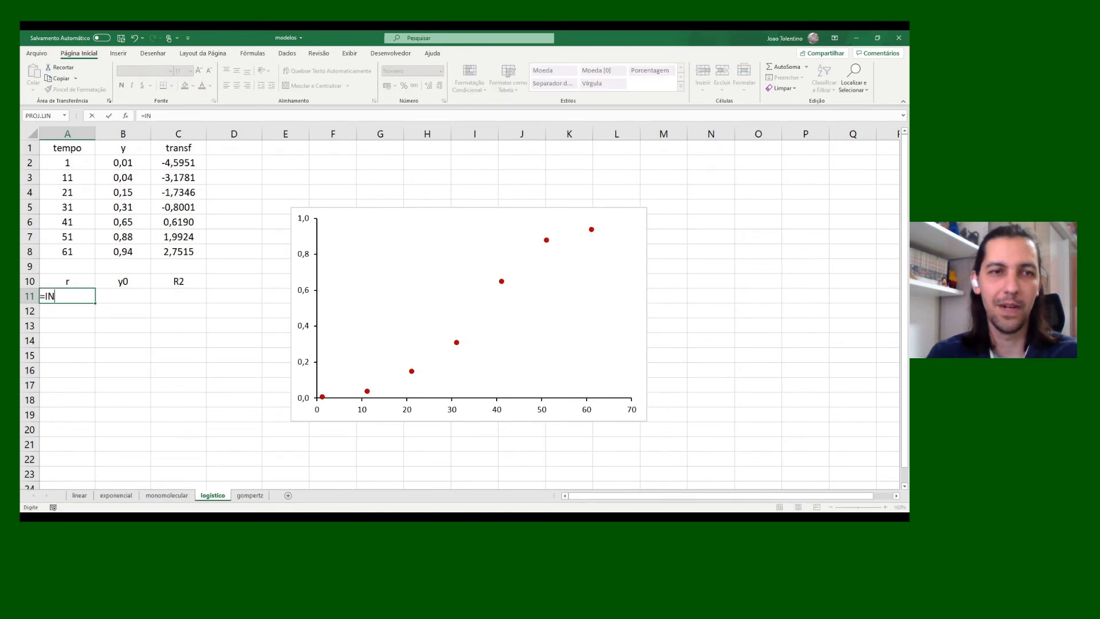
type("CL")
key("Tab")
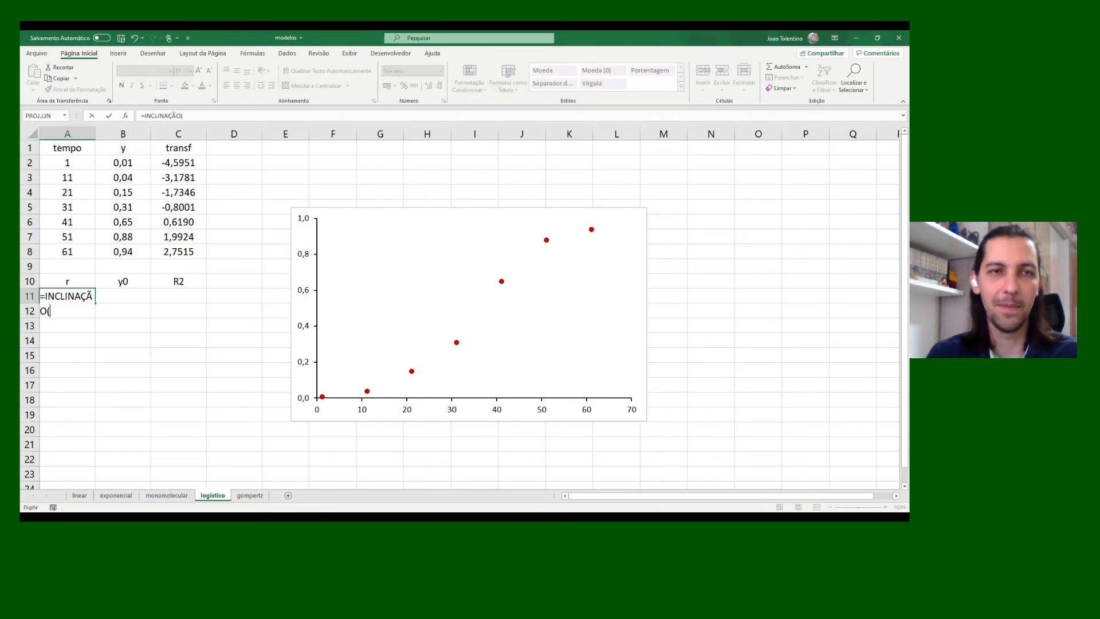
left_click_drag(170, 163, 172, 252)
type(";")
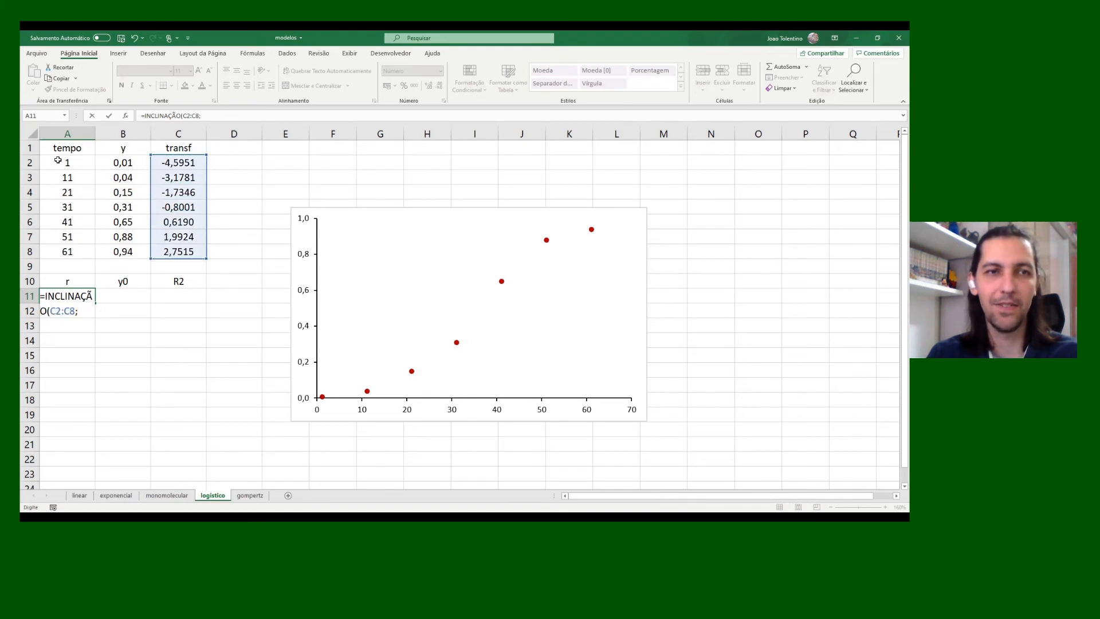
left_click_drag(59, 162, 54, 252)
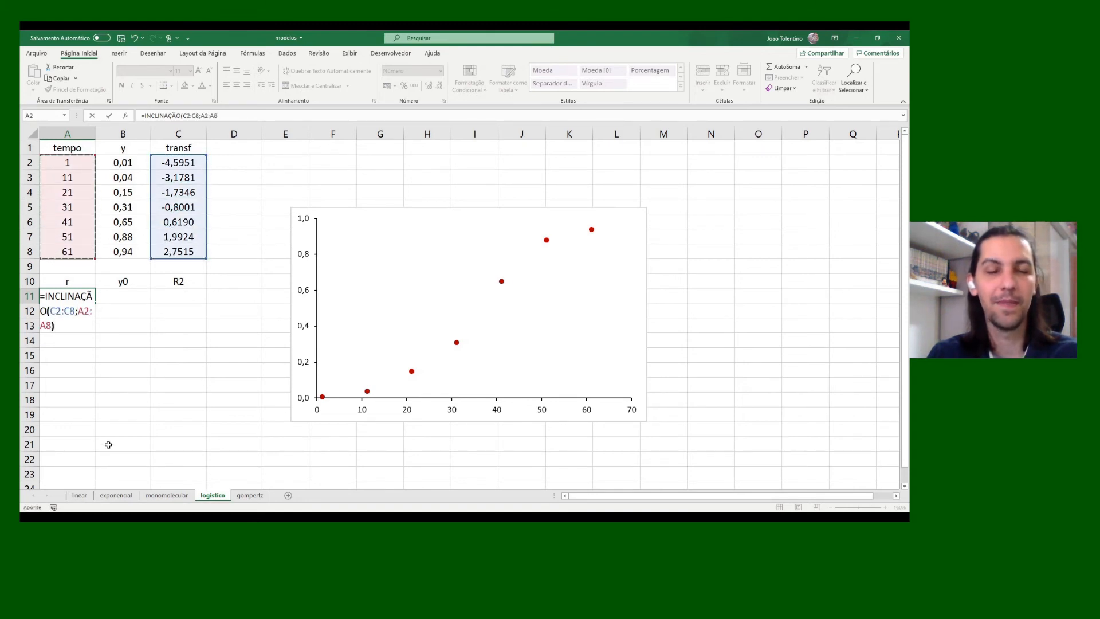
key("Return")
key("alt+Tab")
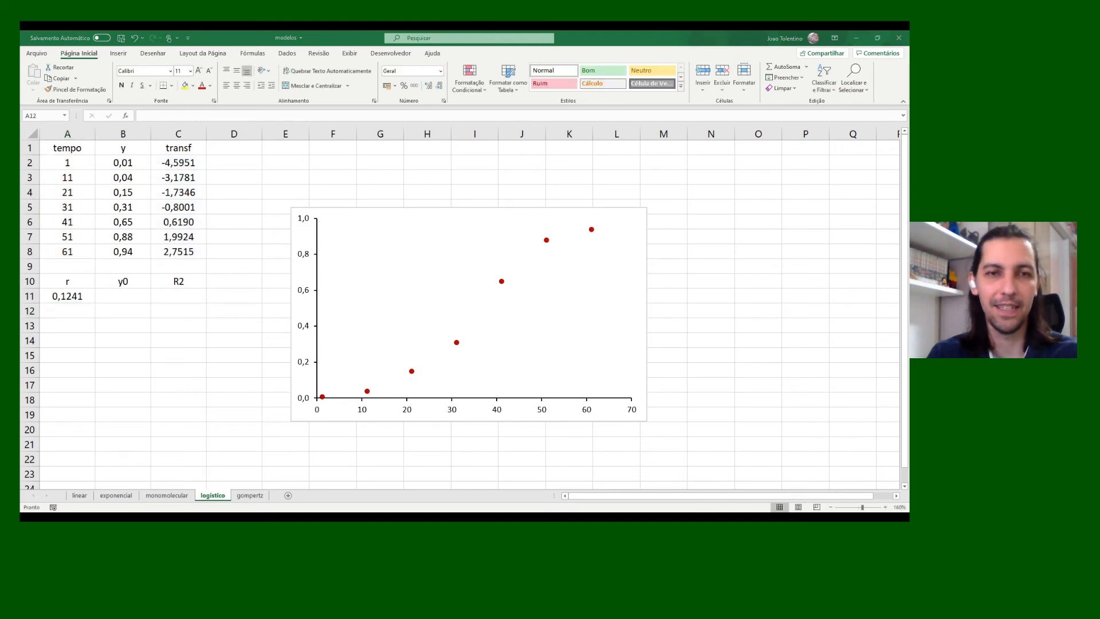
key("alt+Tab")
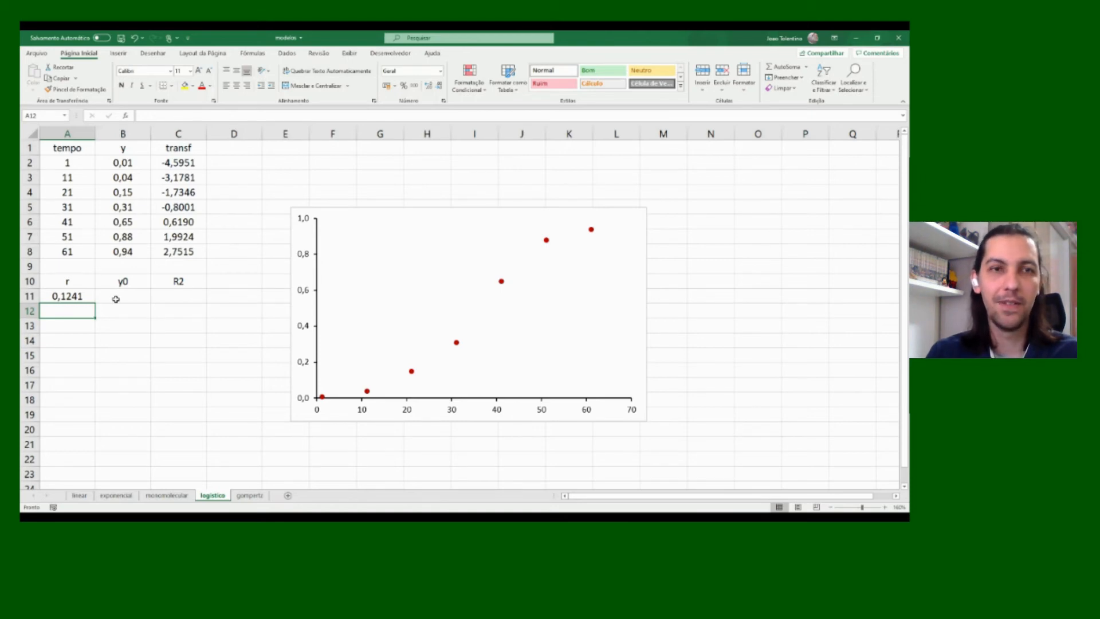
Calculate y0 in cell B11 with the formula =EXP(INTERCEPÇÃO(C2:C8;A2:A8))/(1+EXP(INTERCEPÇÃO(C2:C8;A2:A8)))
left_click(116, 299)
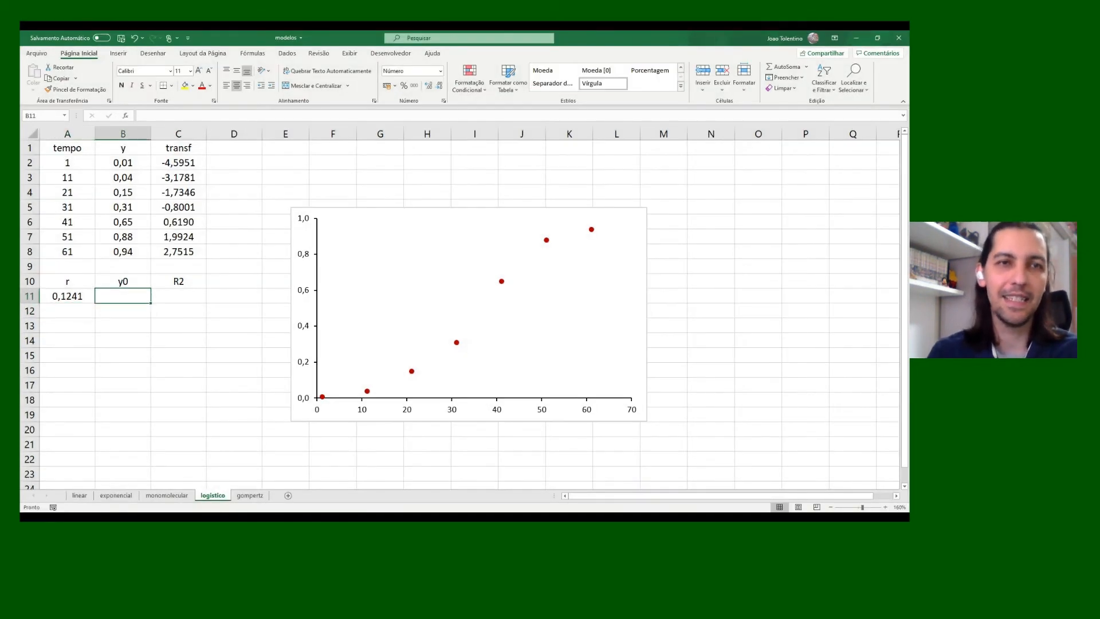
type("=EXP(")
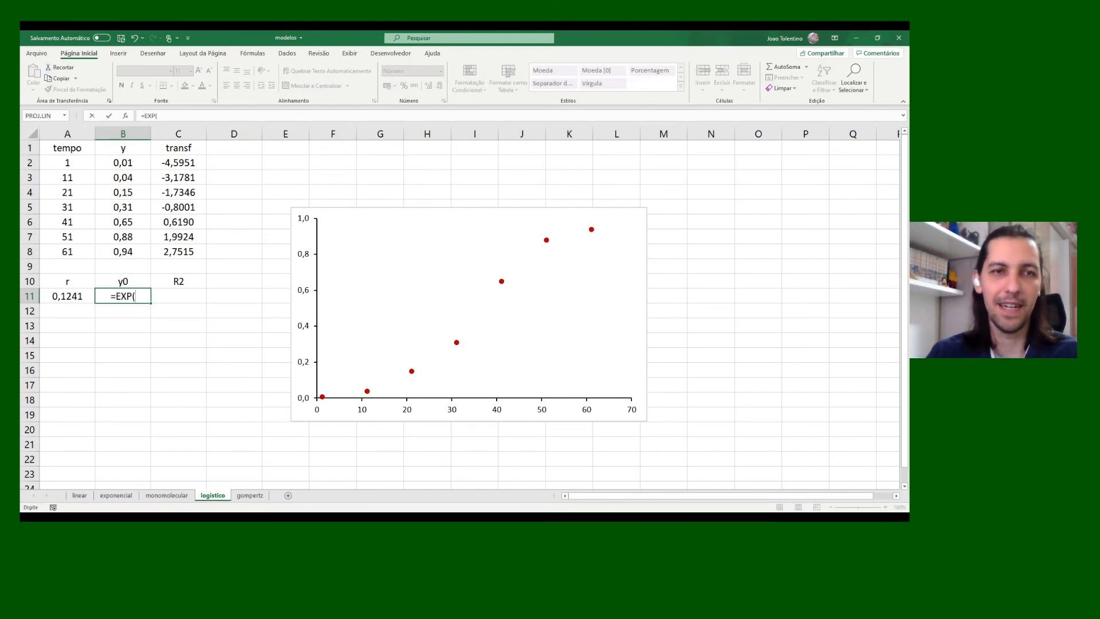
type("INTERCEPÇÃO(")
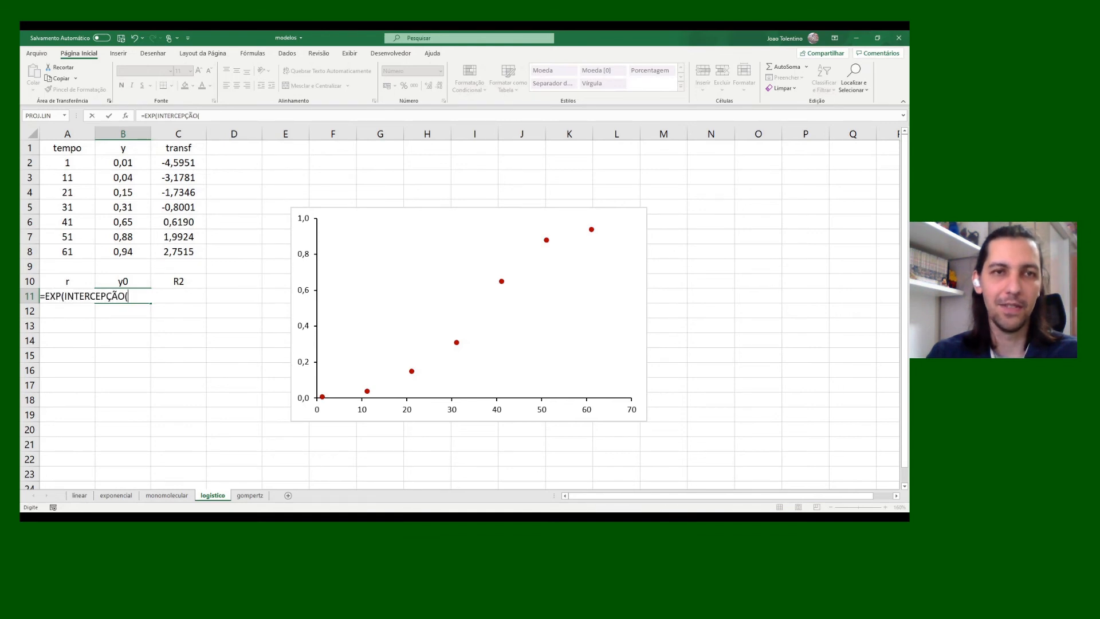
left_click_drag(184, 161, 175, 250)
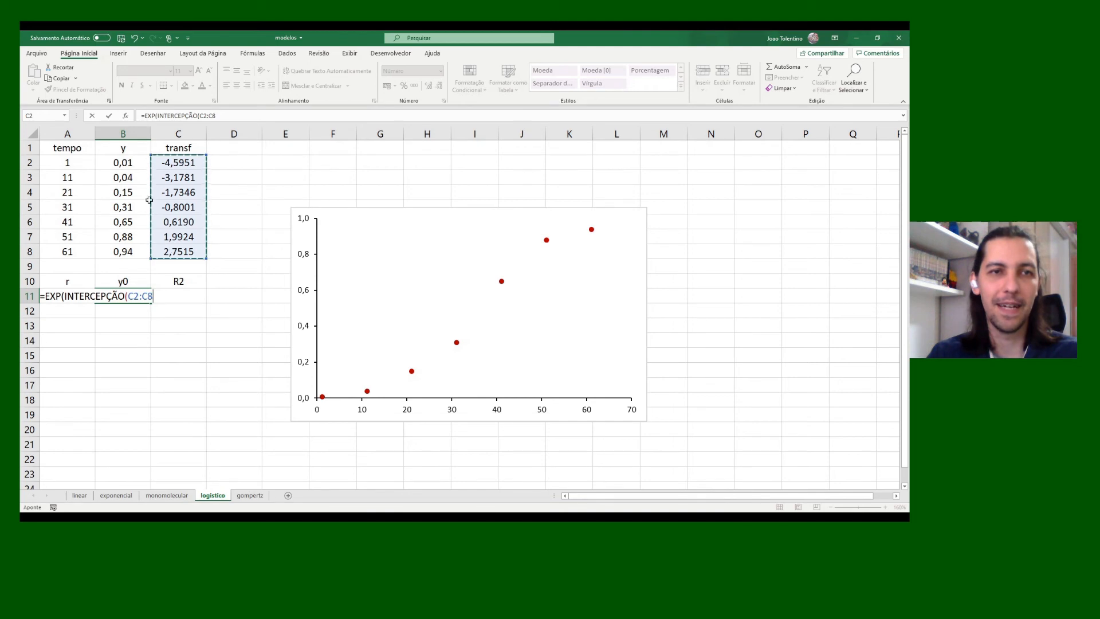
type(";")
left_click_drag(67, 163, 67, 247)
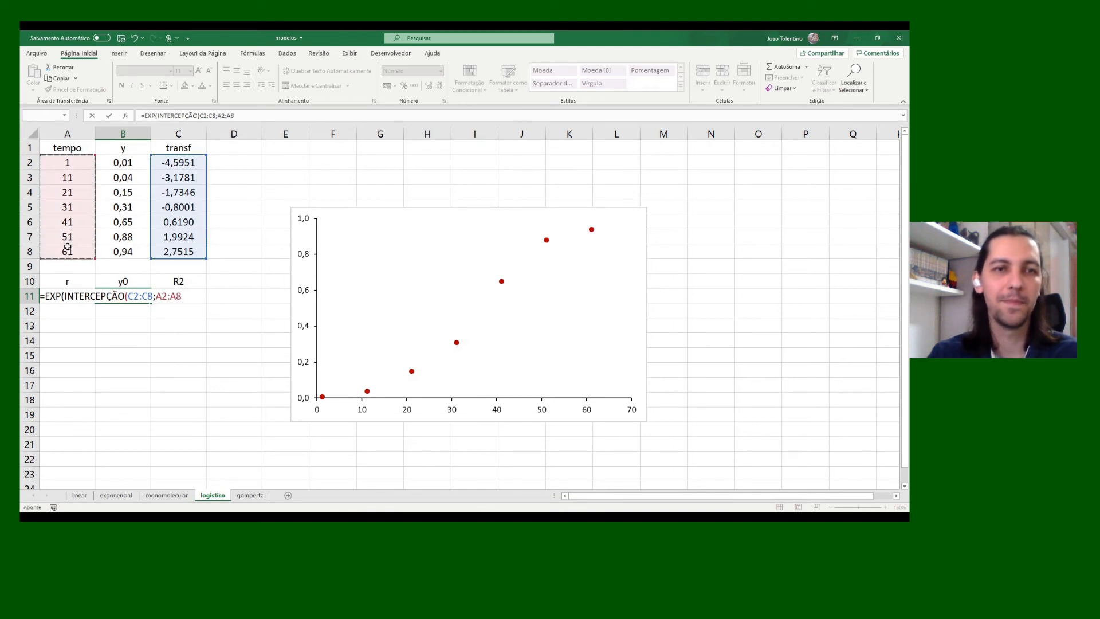
type("))/")
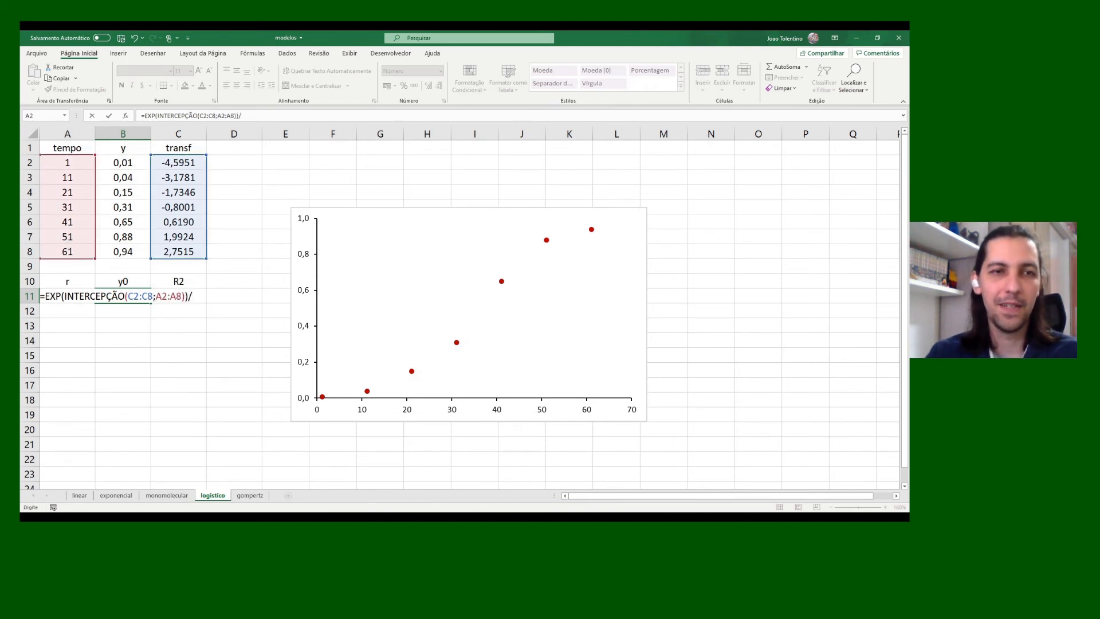
type("(1+")
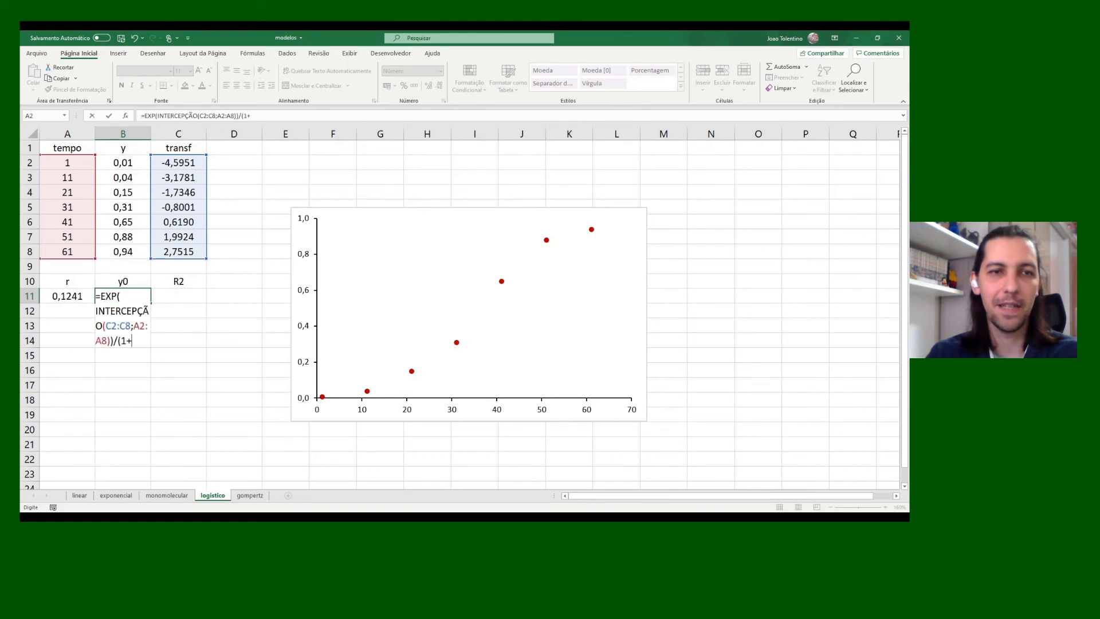
type("EXP(")
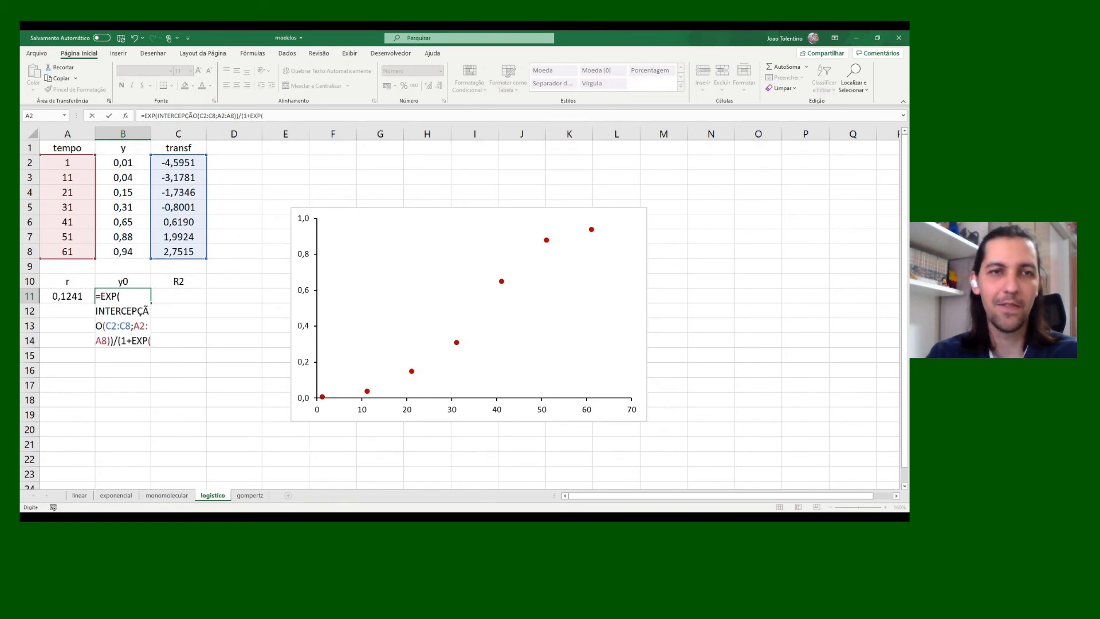
type("INTER")
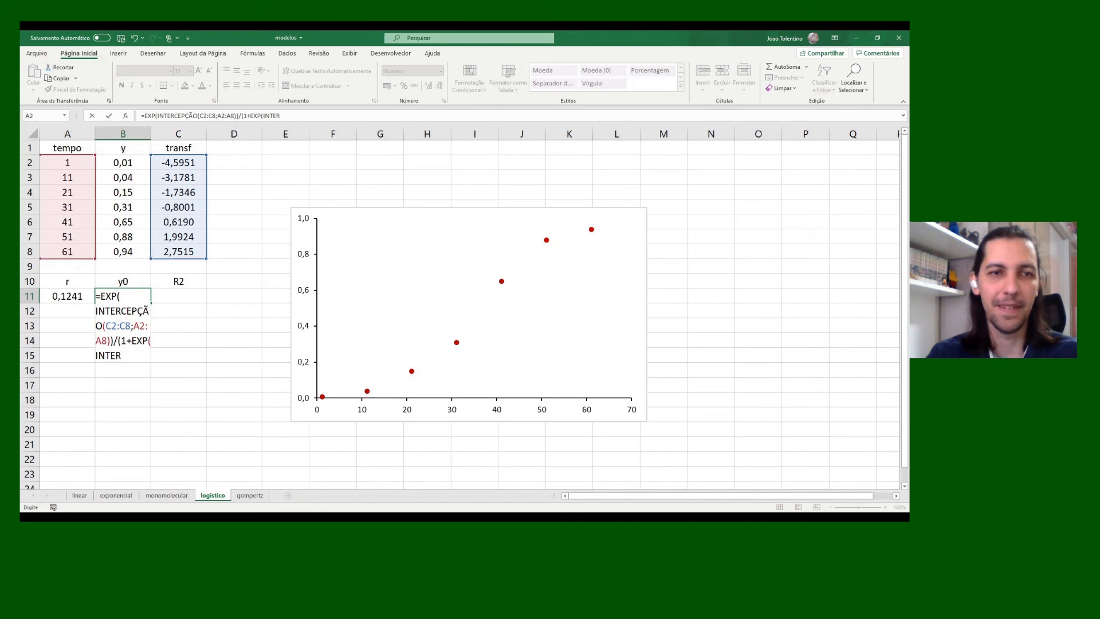
key("Tab")
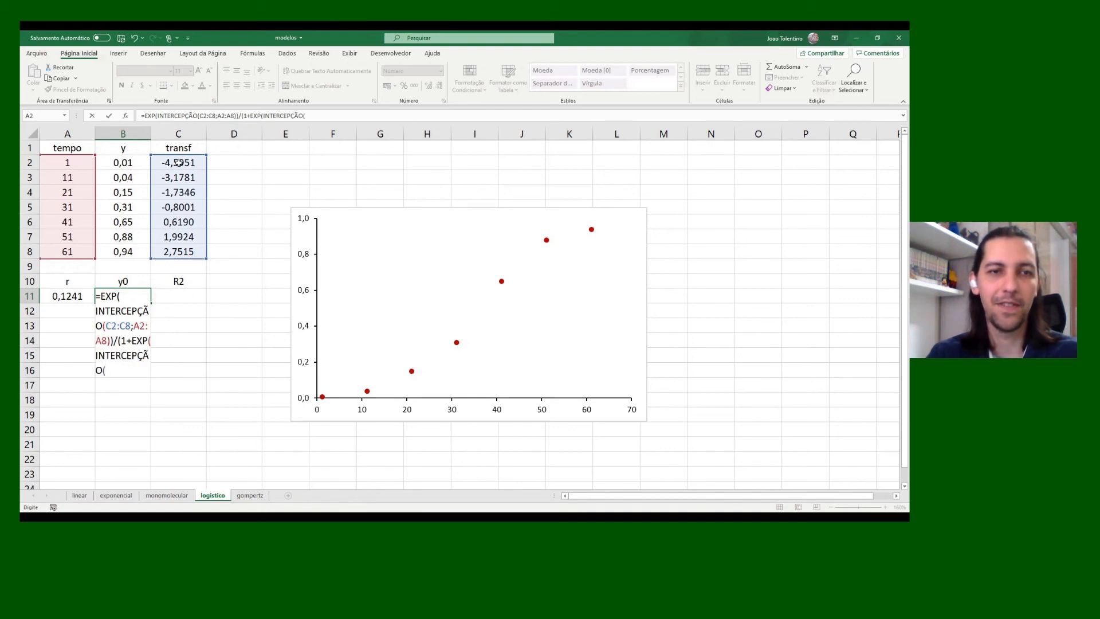
left_click_drag(178, 163, 174, 248)
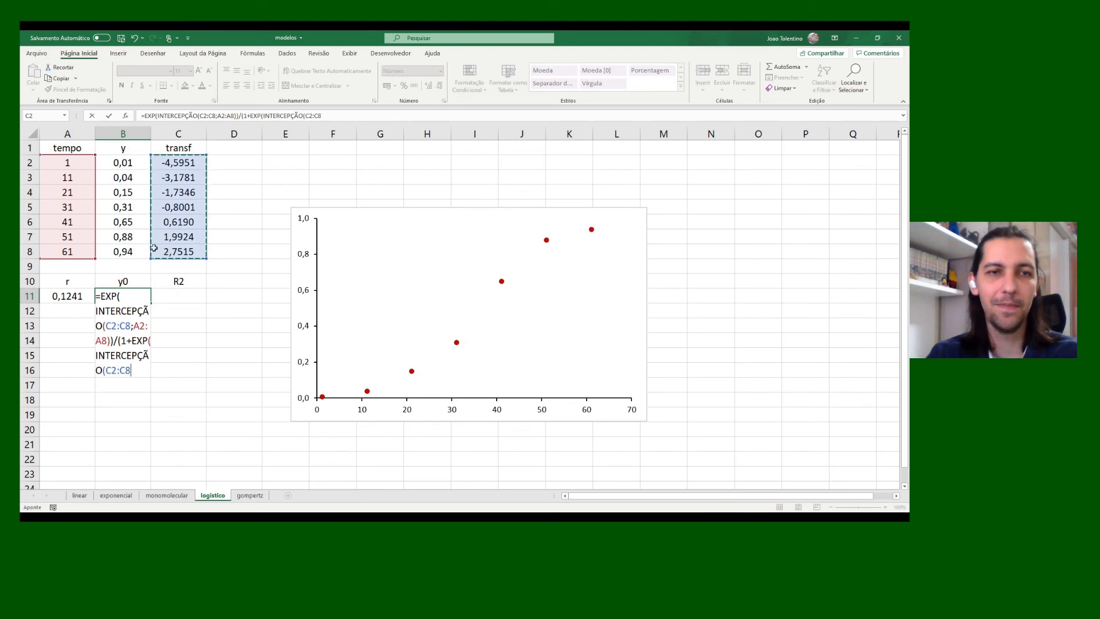
type(";")
left_click_drag(67, 164, 67, 250)
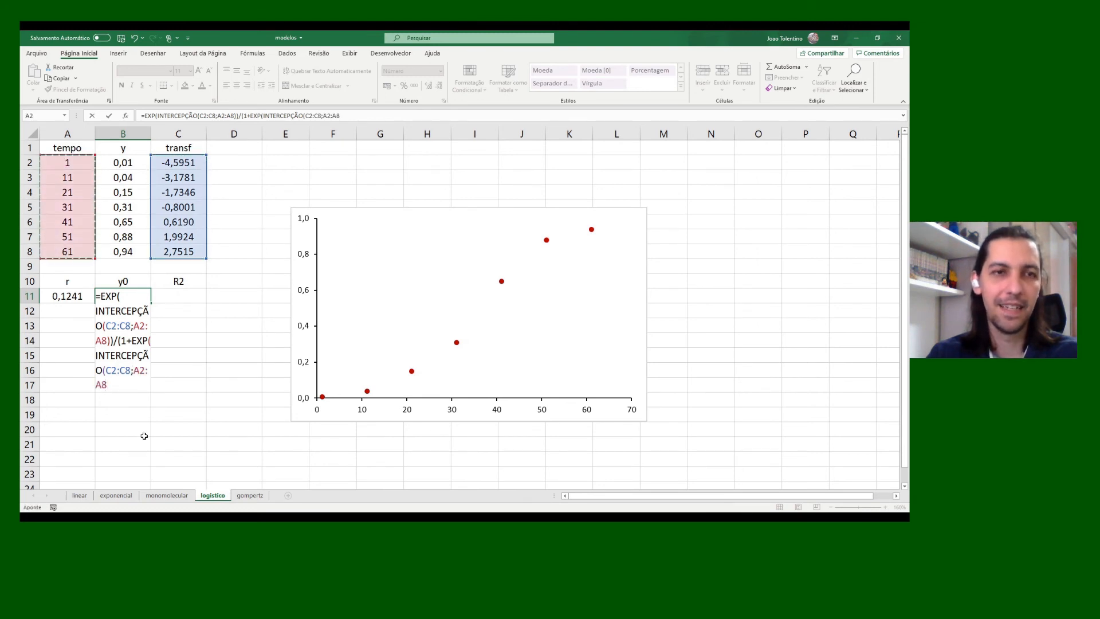
type(")))")
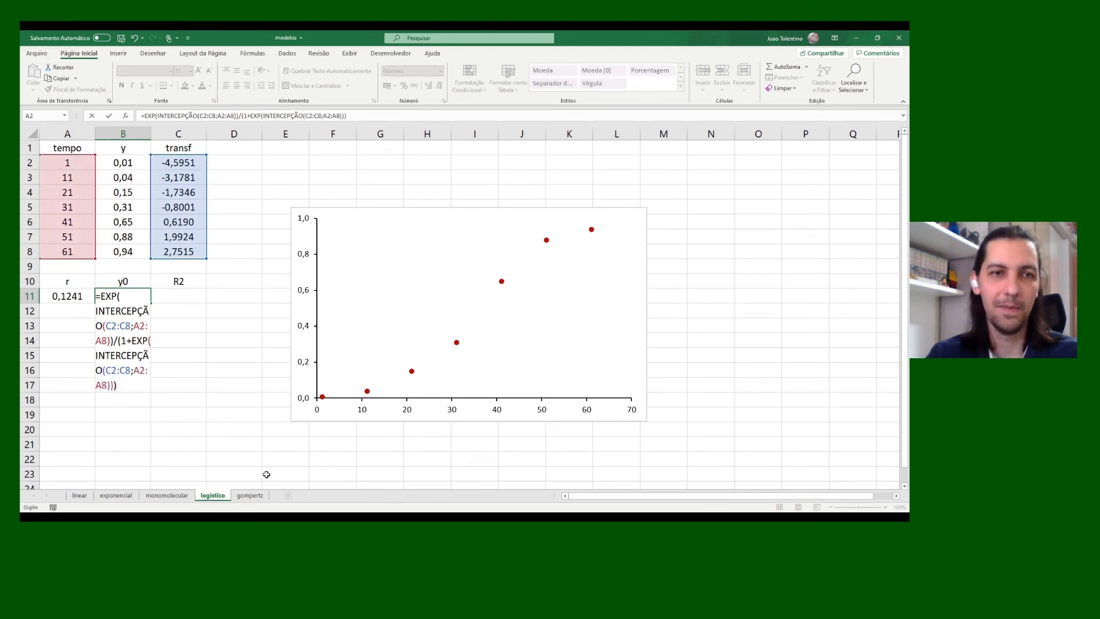
key("Return")
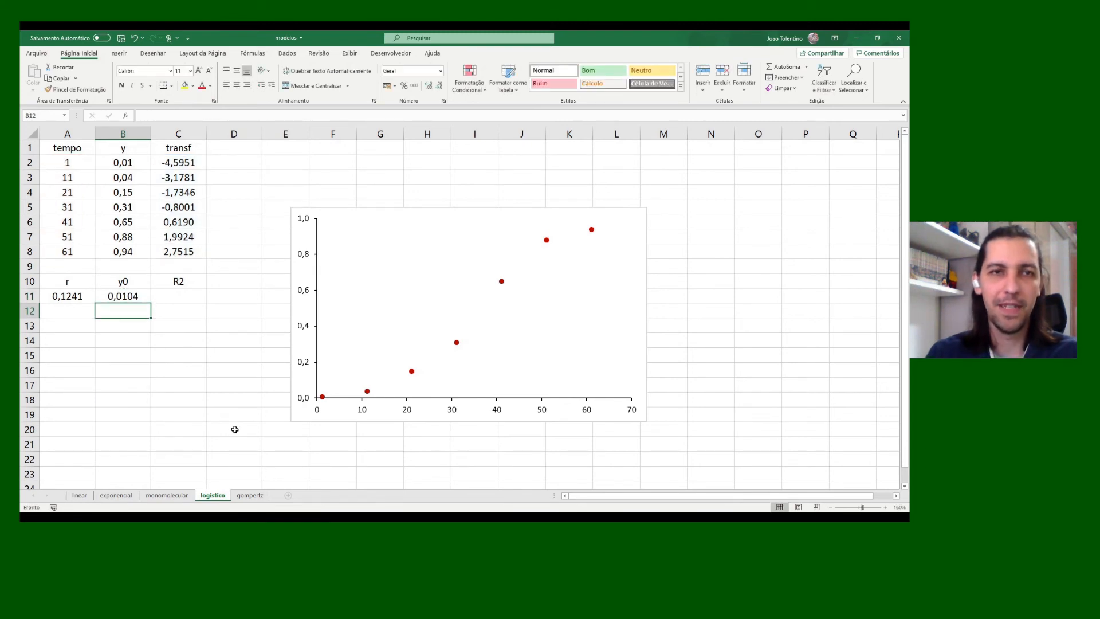
Enter the column heading "previstos" in cell D1 of the logístico sheet
left_click(225, 149)
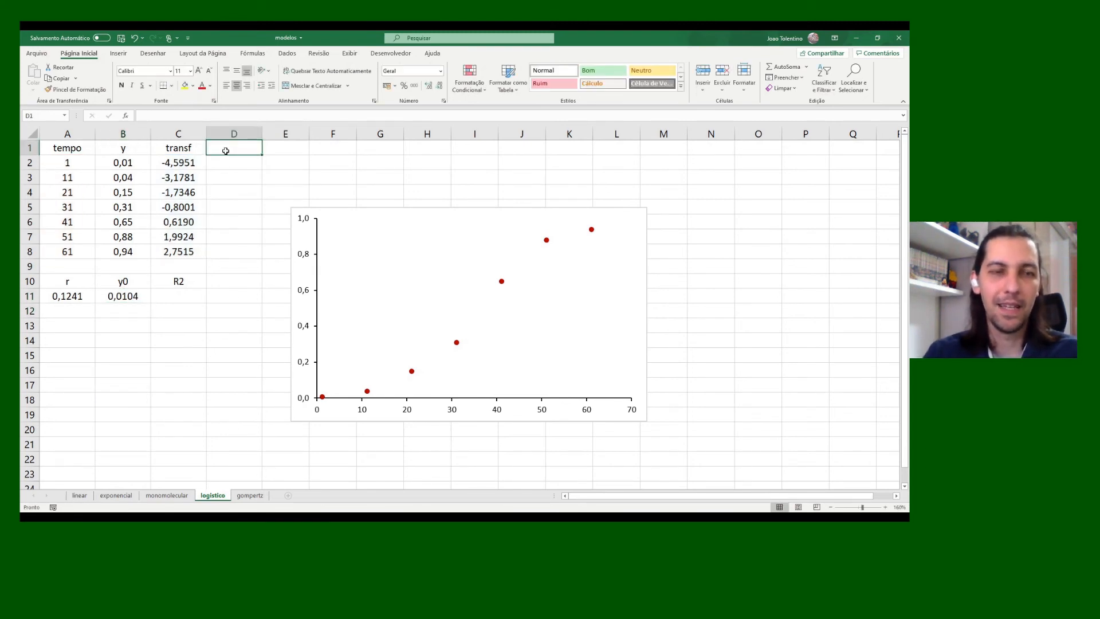
type("previstos")
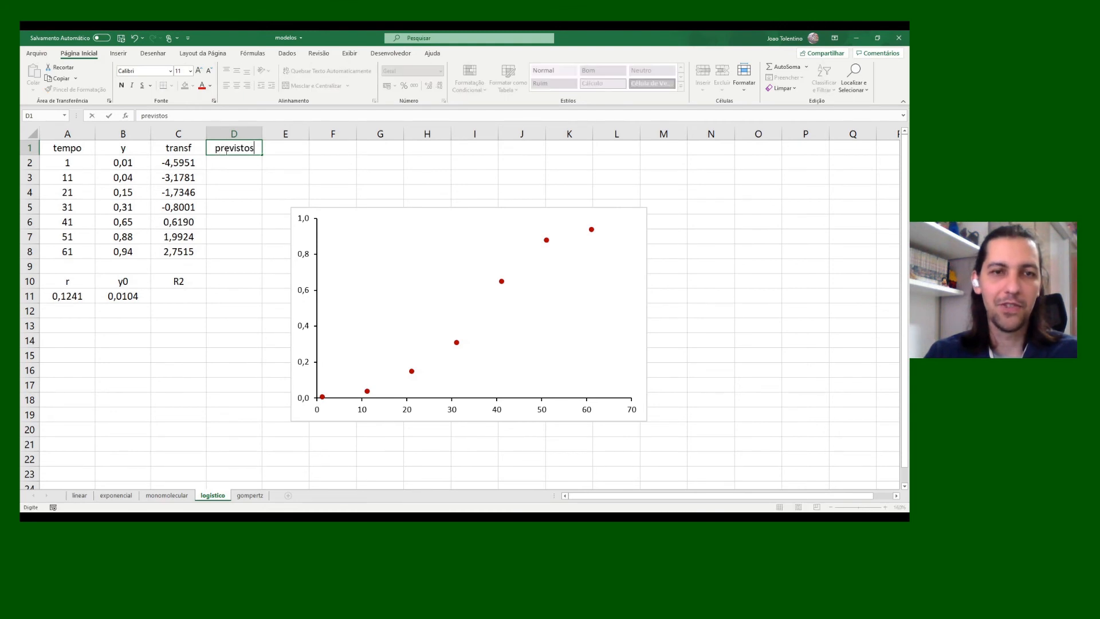
key("Return")
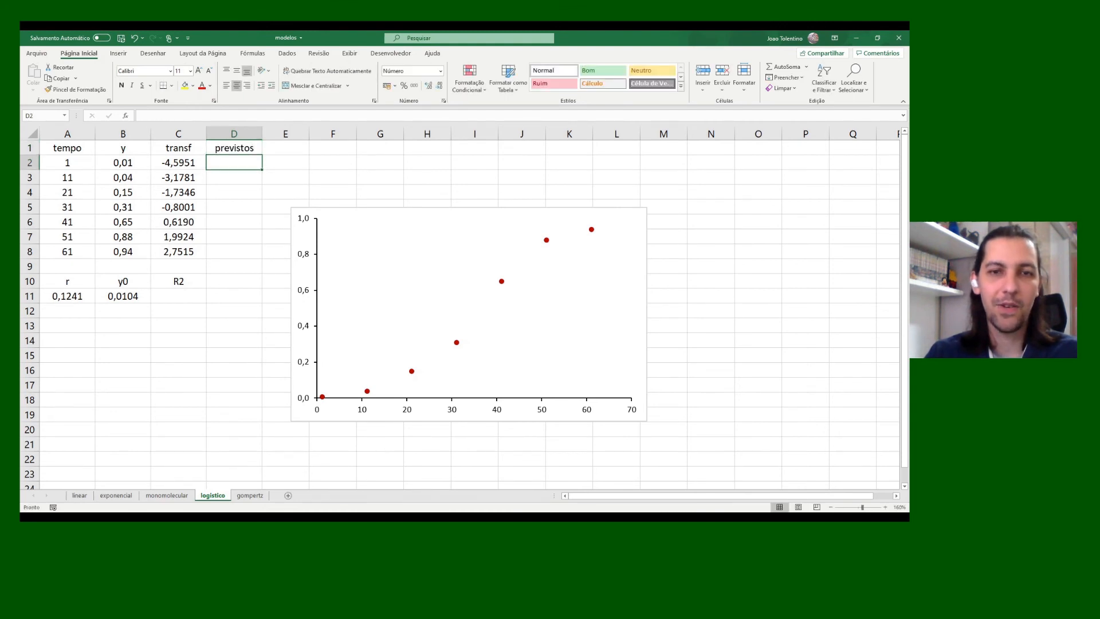
Calculate the predicted value in cell D2 with =1/(1+((1/$B$11-1)*EXP(-$A$11*A2))) and fill the formula down to D8
type("=")
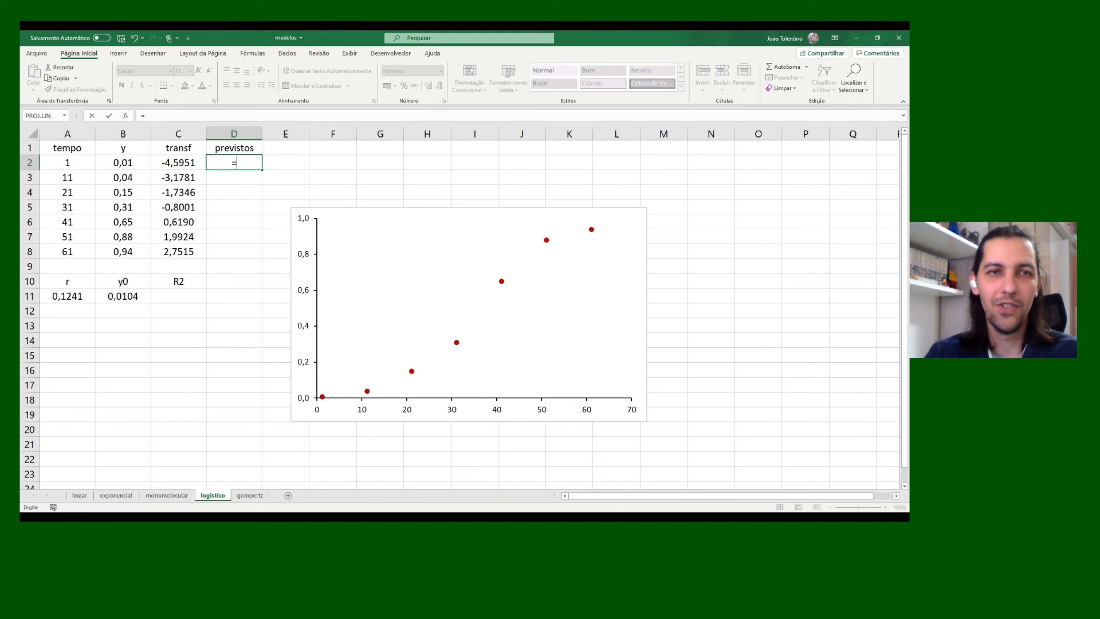
type("1/")
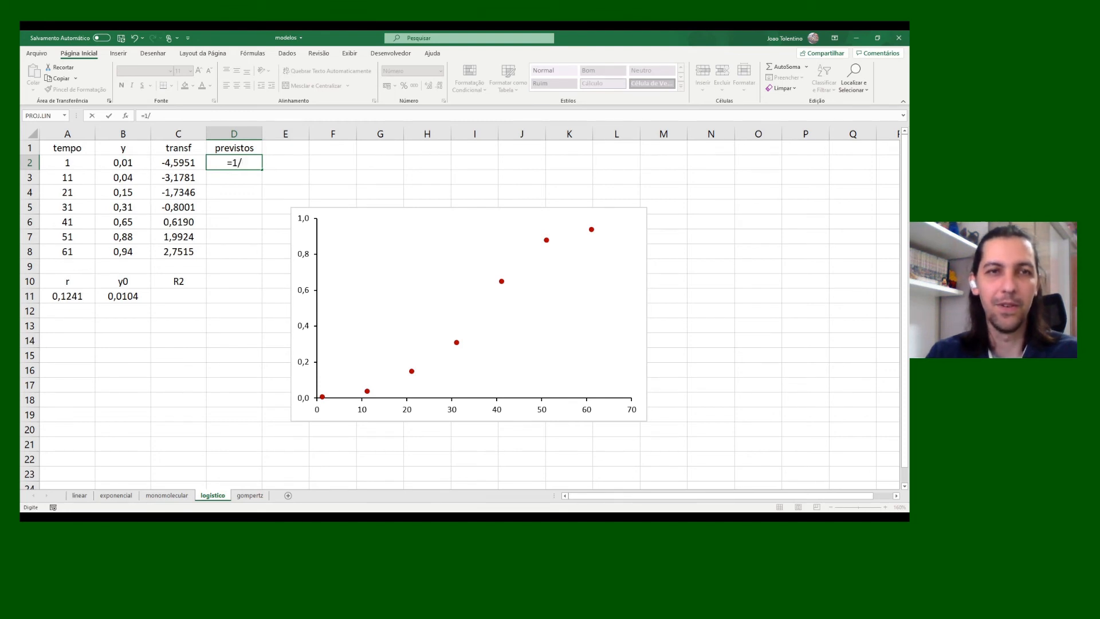
type("(1+")
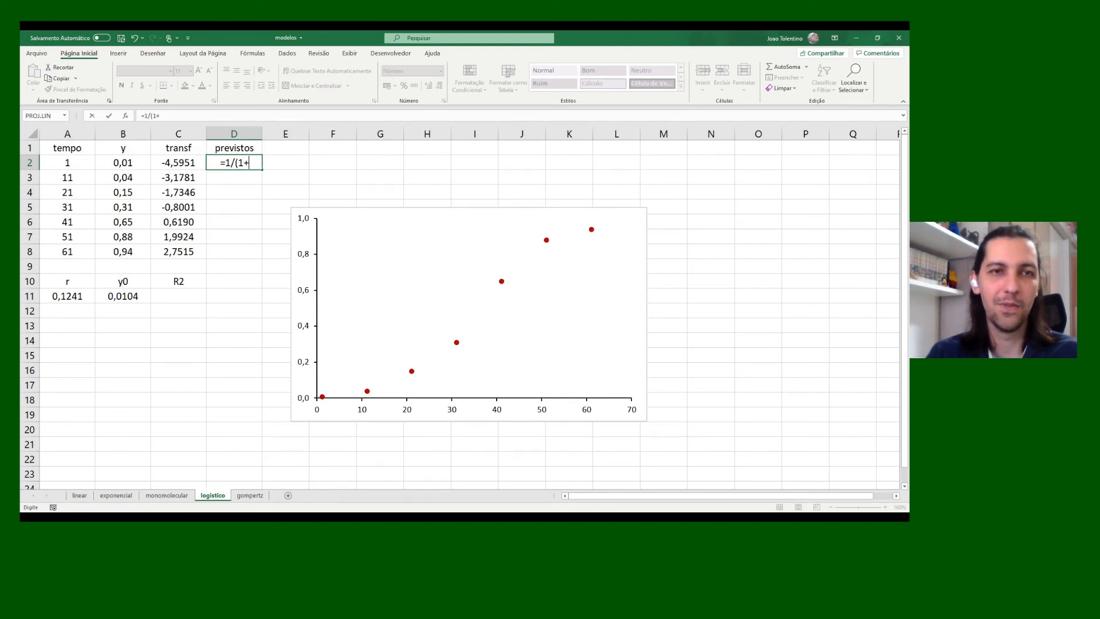
type("((")
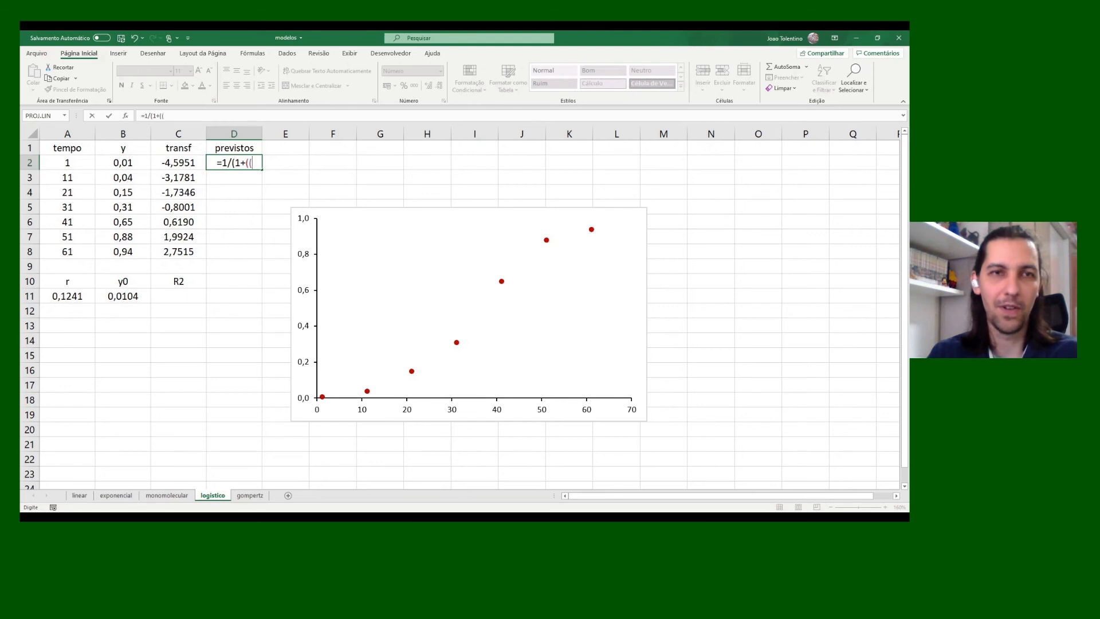
type("1/")
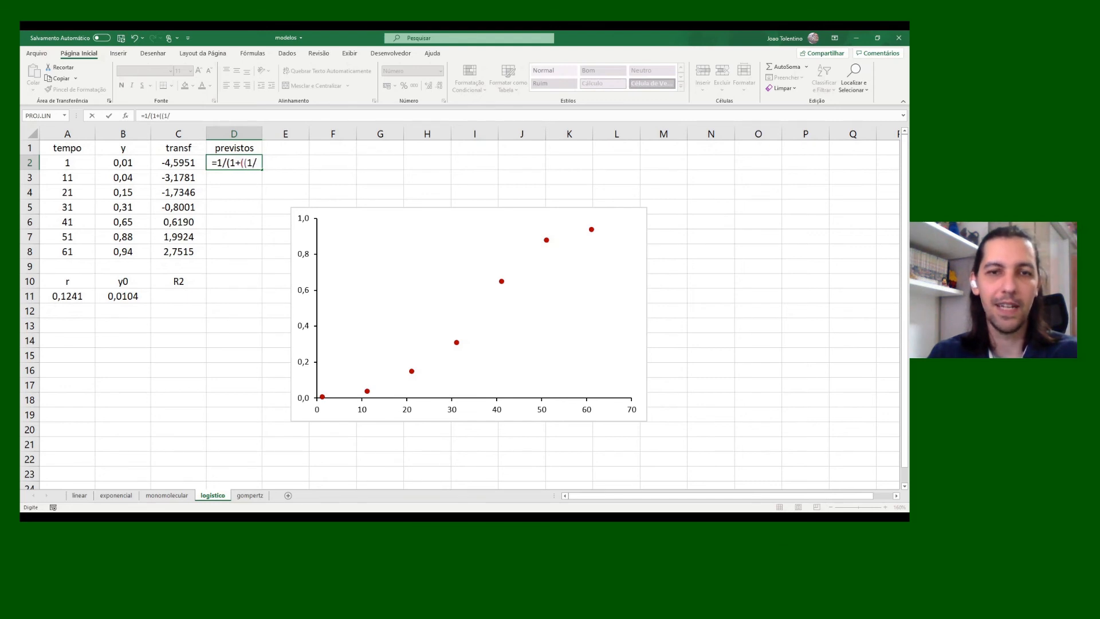
left_click(122, 297)
key("F4")
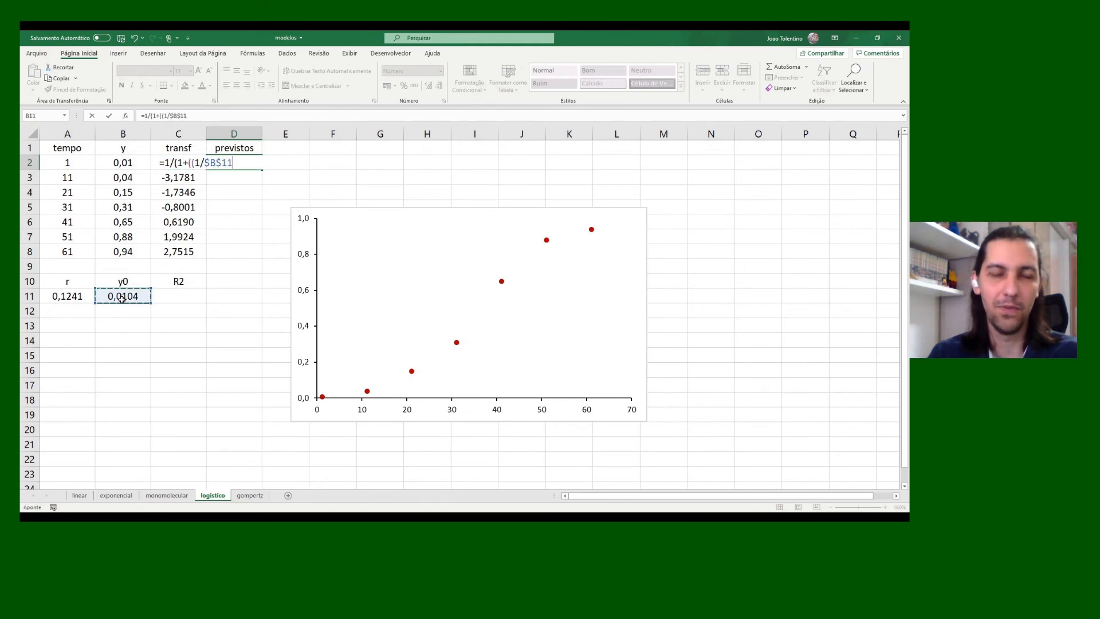
type("-1)*")
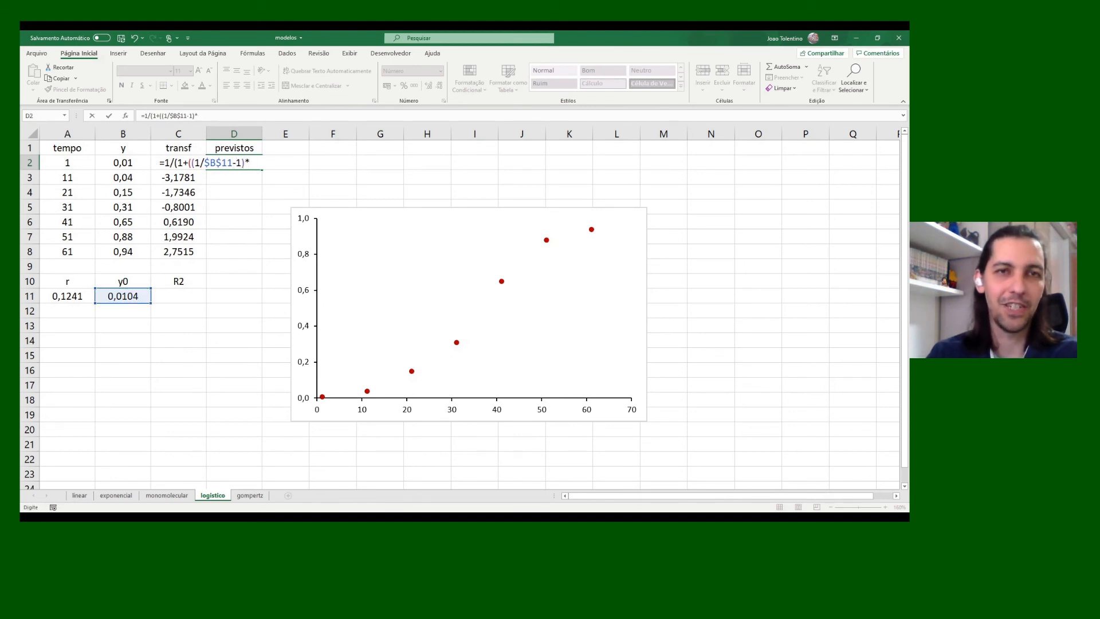
type("EXP(-")
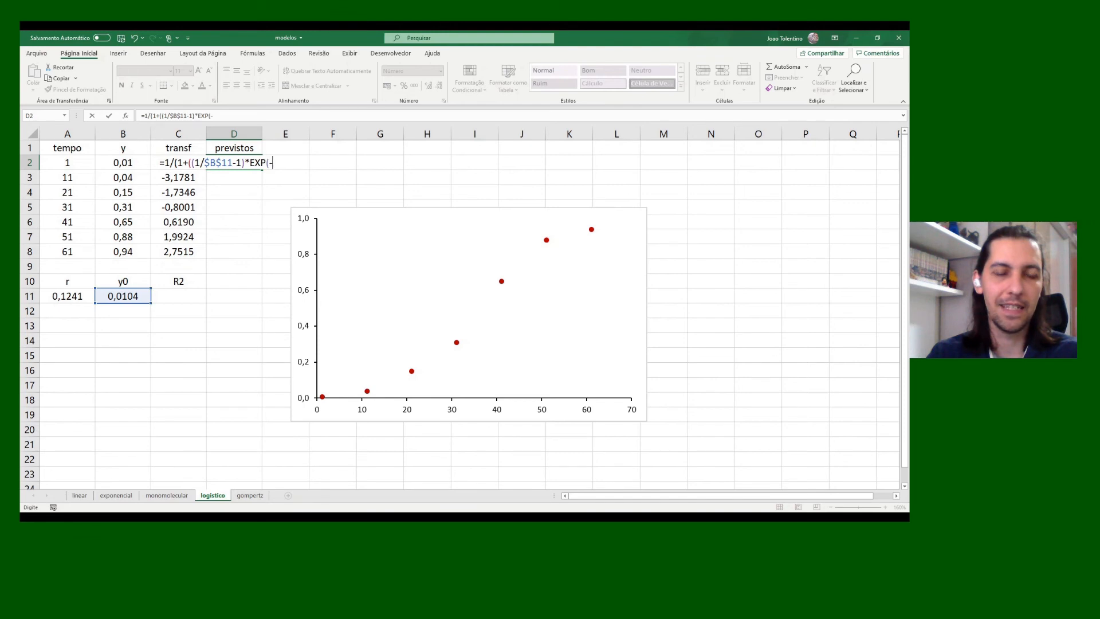
left_click(69, 297)
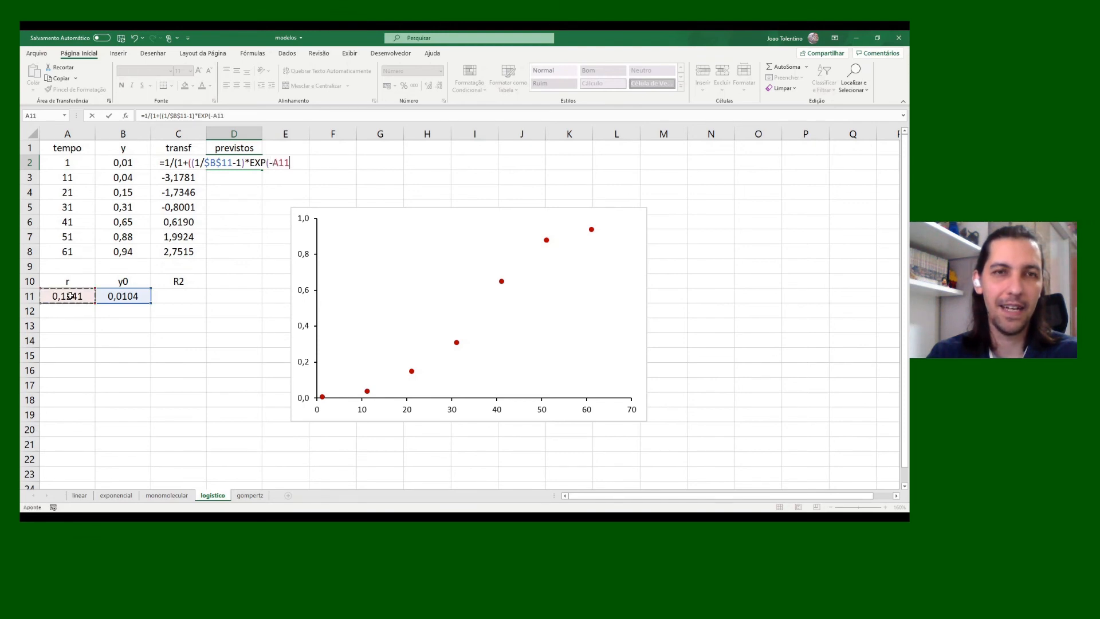
key("F4")
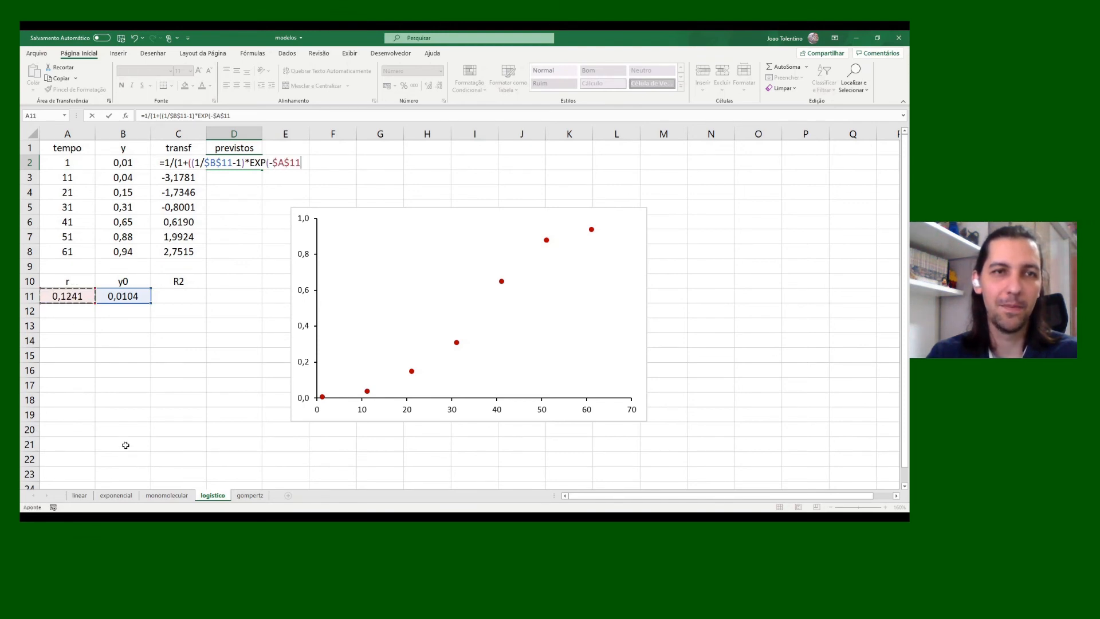
type("*")
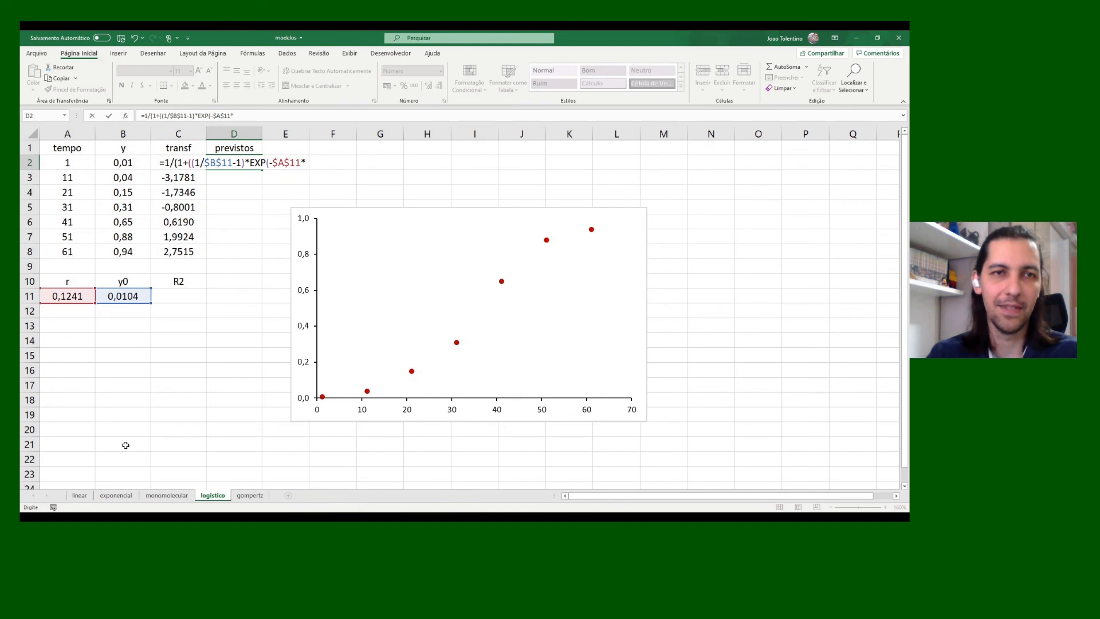
left_click(73, 165)
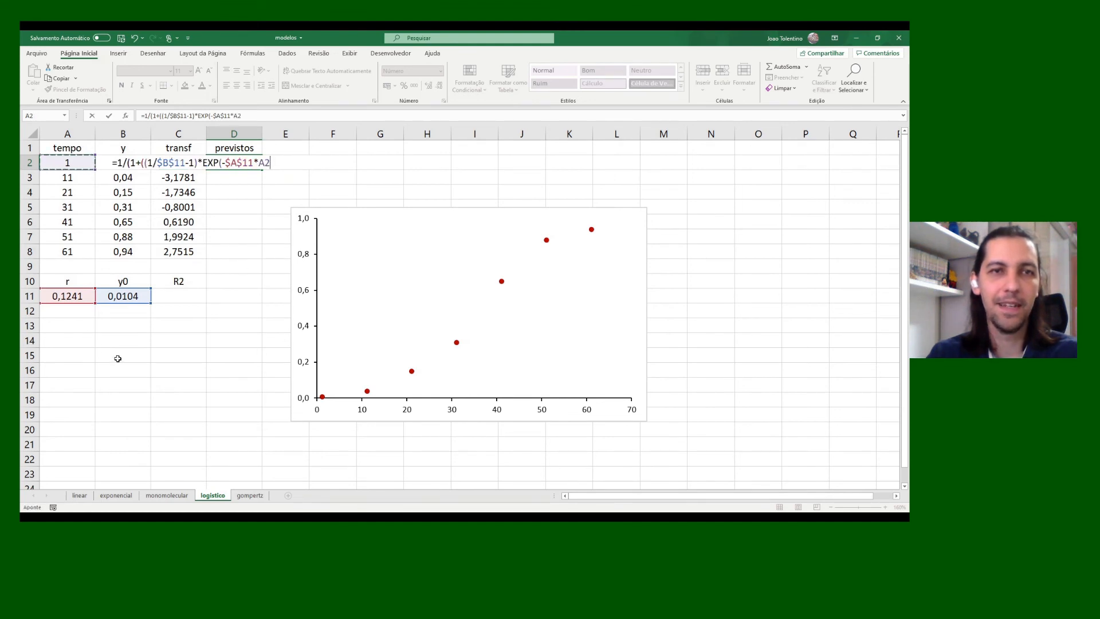
type(")))")
key("Return")
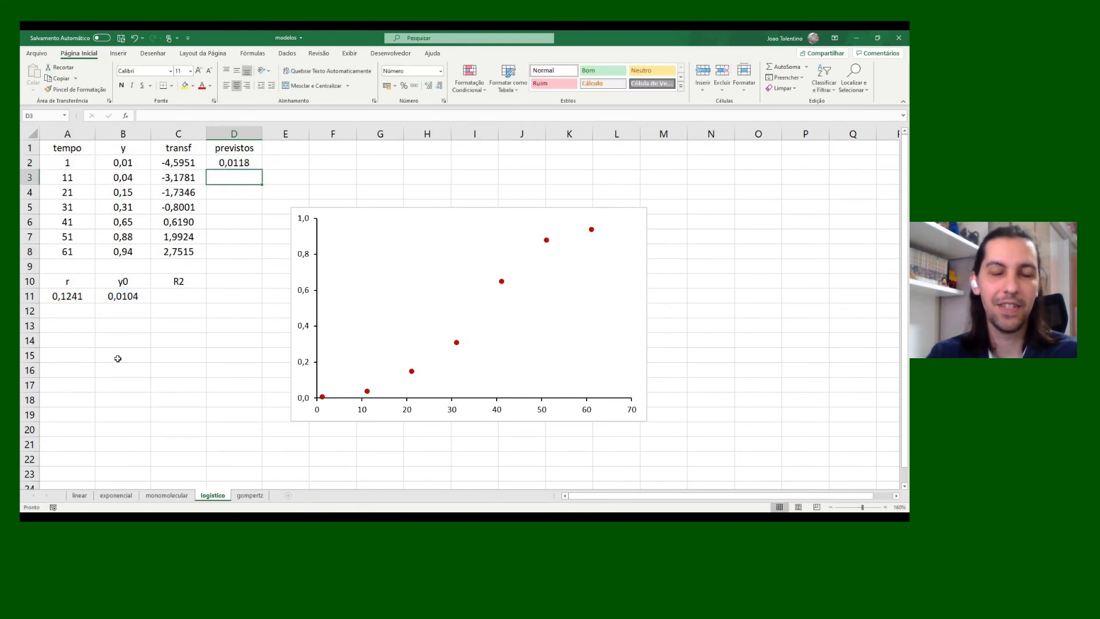
left_click(245, 165)
left_click_drag(262, 169, 235, 255)
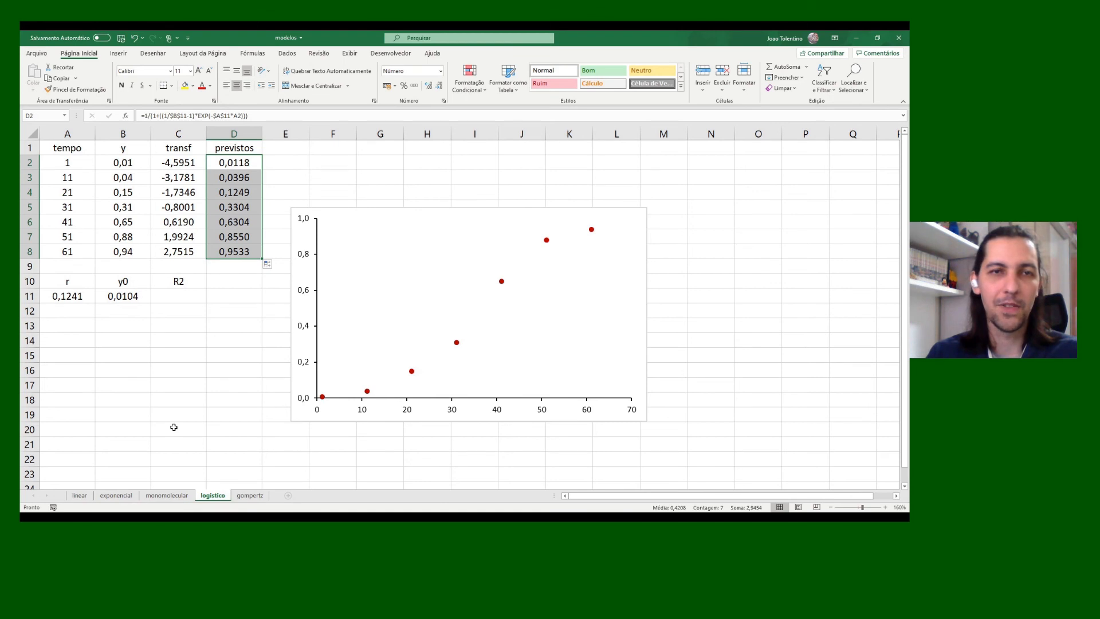
Calculate R2 in cell C11 of the logístico sheet with the formula =RQUAD(D2:D8;B2:B8)
left_click(288, 495)
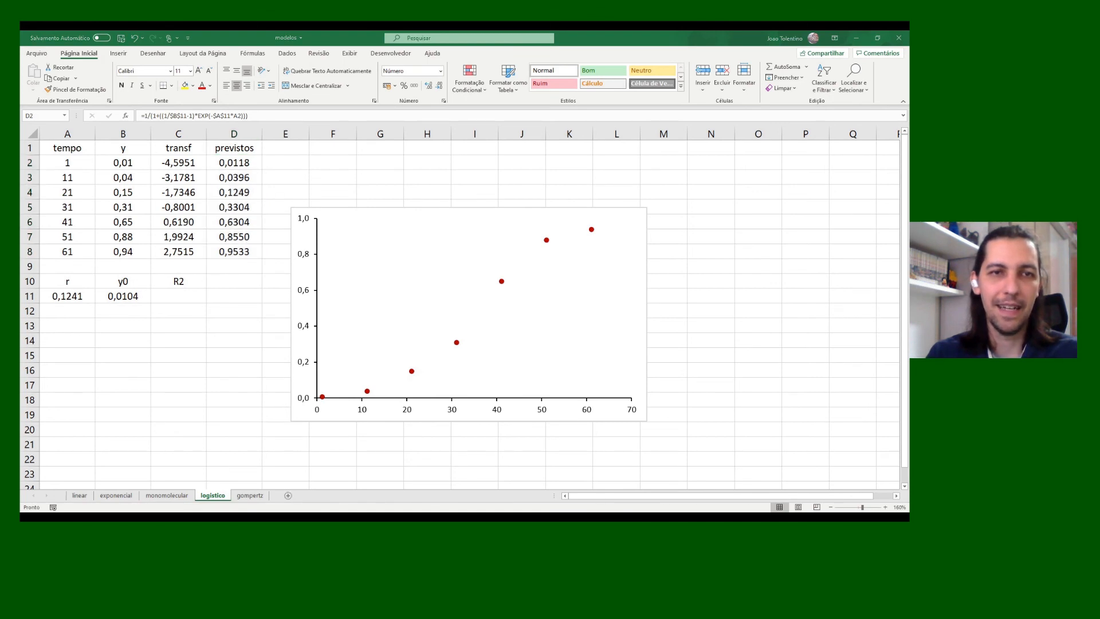
left_click(179, 299)
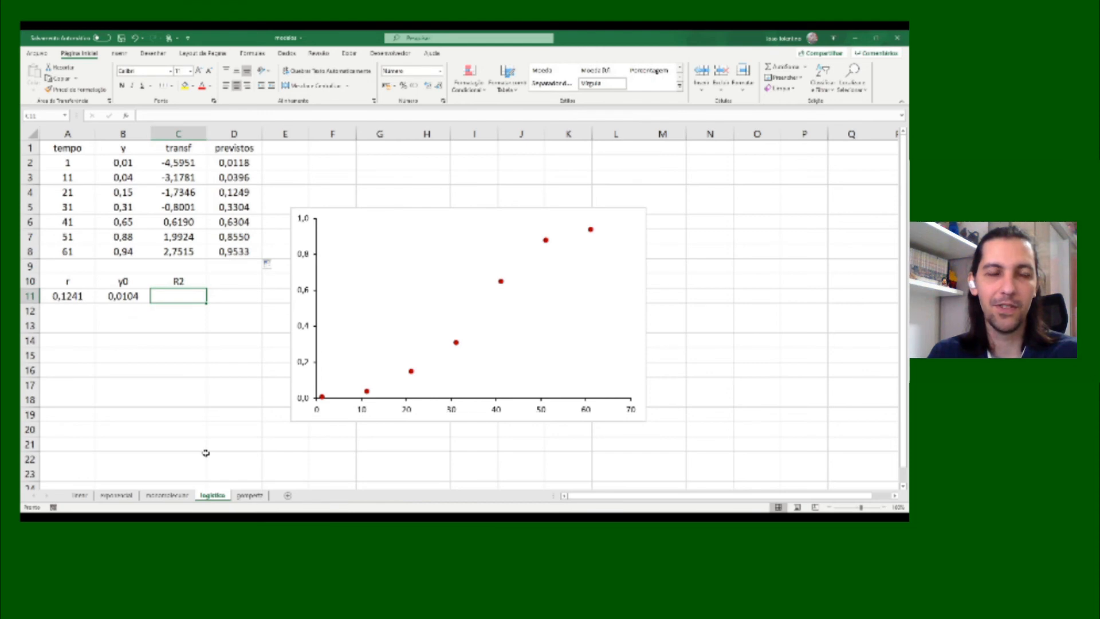
type("=R")
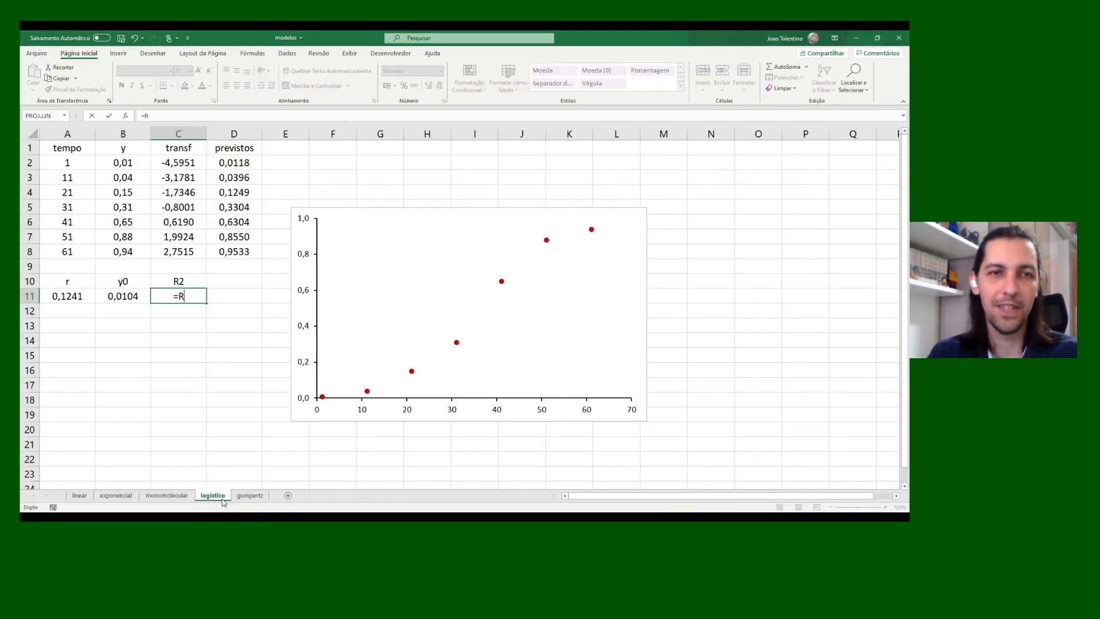
type("QU")
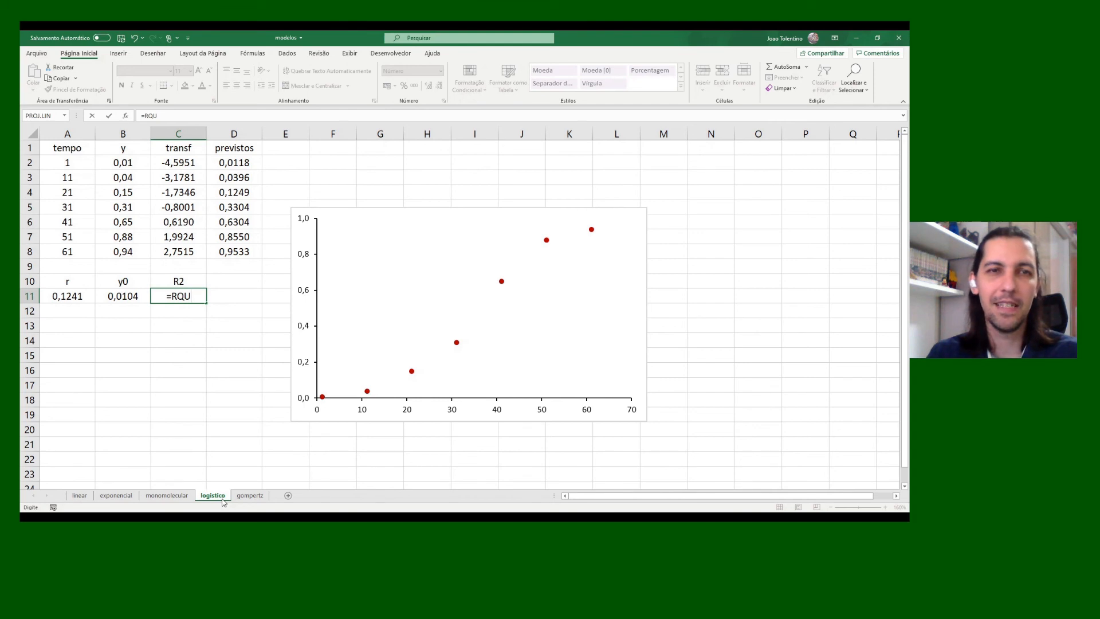
type("AD(")
left_click_drag(237, 162, 234, 252)
type(";")
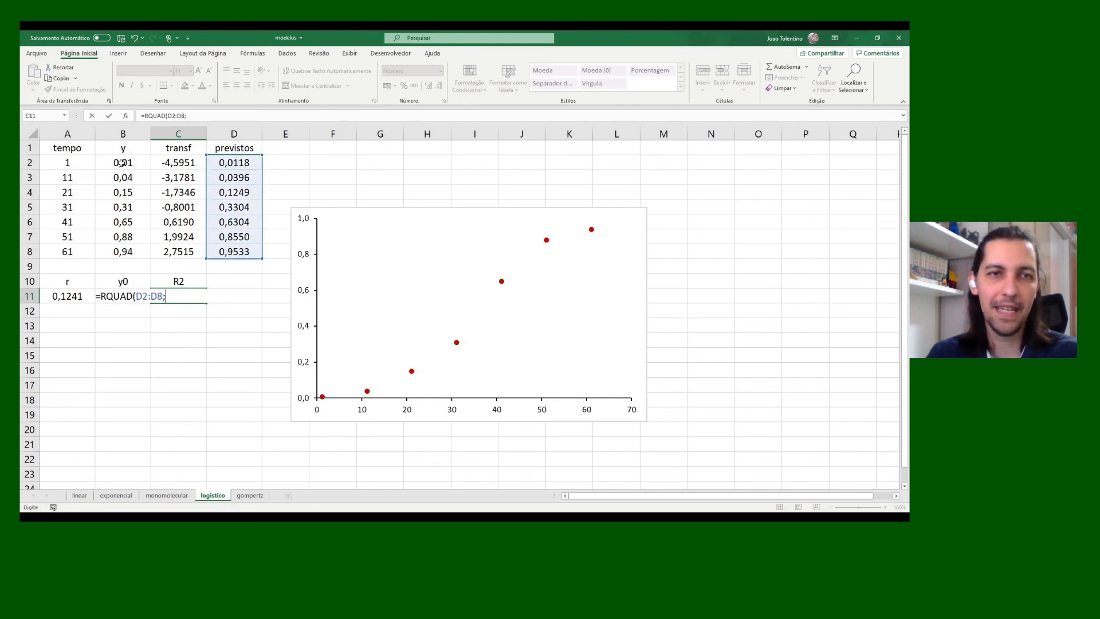
left_click_drag(122, 163, 123, 252)
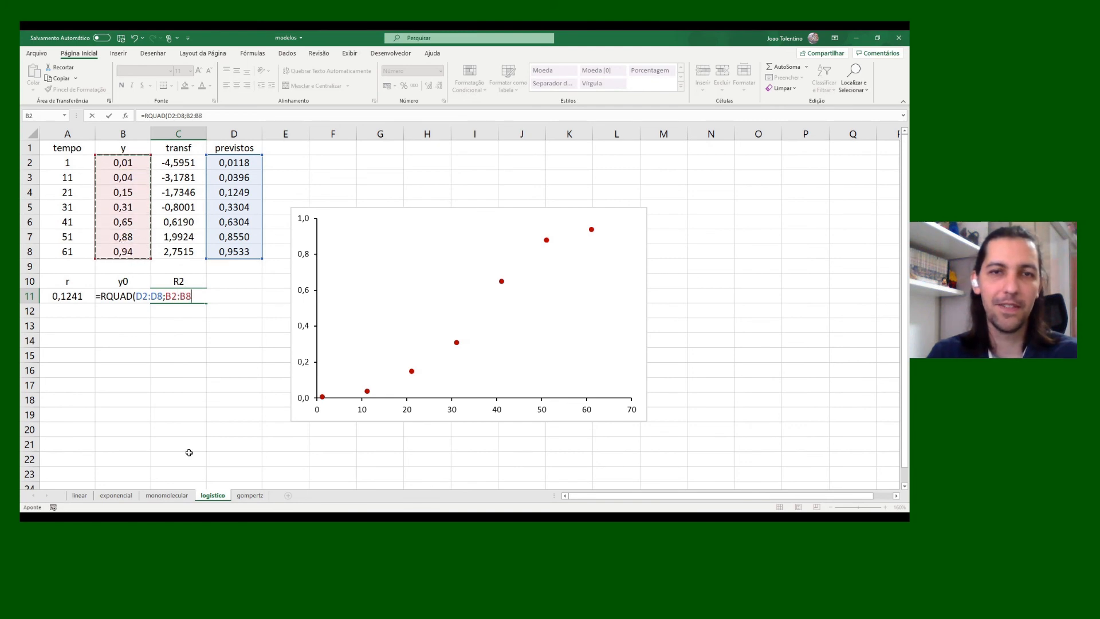
key("Return")
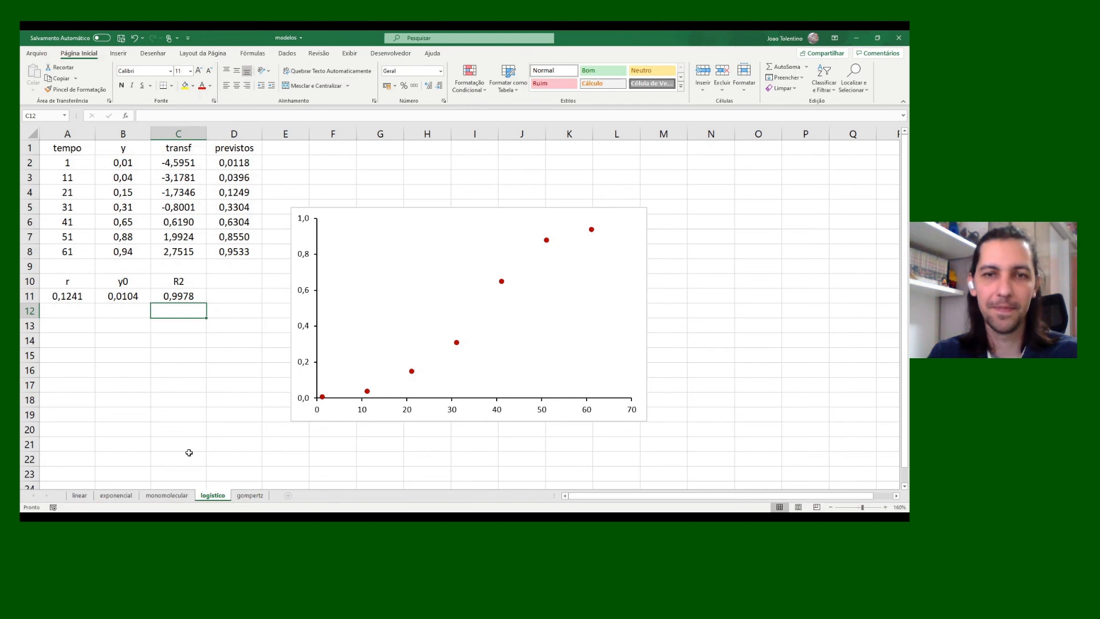
Insert a scatter chart of A1:B8 on the gompertz sheet, styled with red markers, black axes, no title or gridlines, and a vertical maximum of 1,0
key("ctrl+Page_Down")
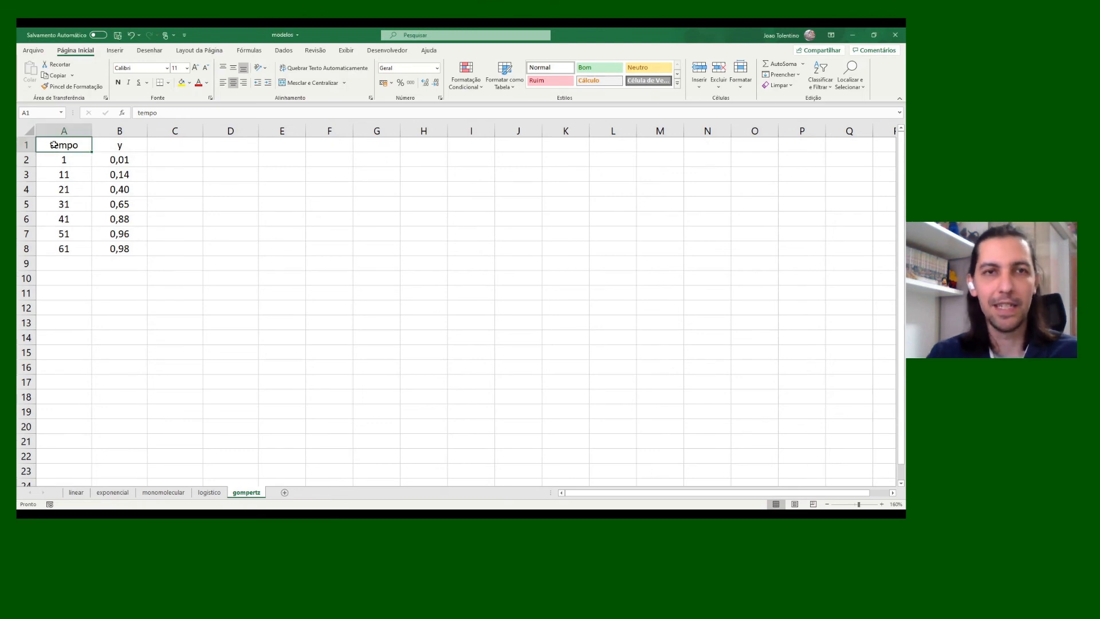
left_click_drag(66, 147, 118, 248)
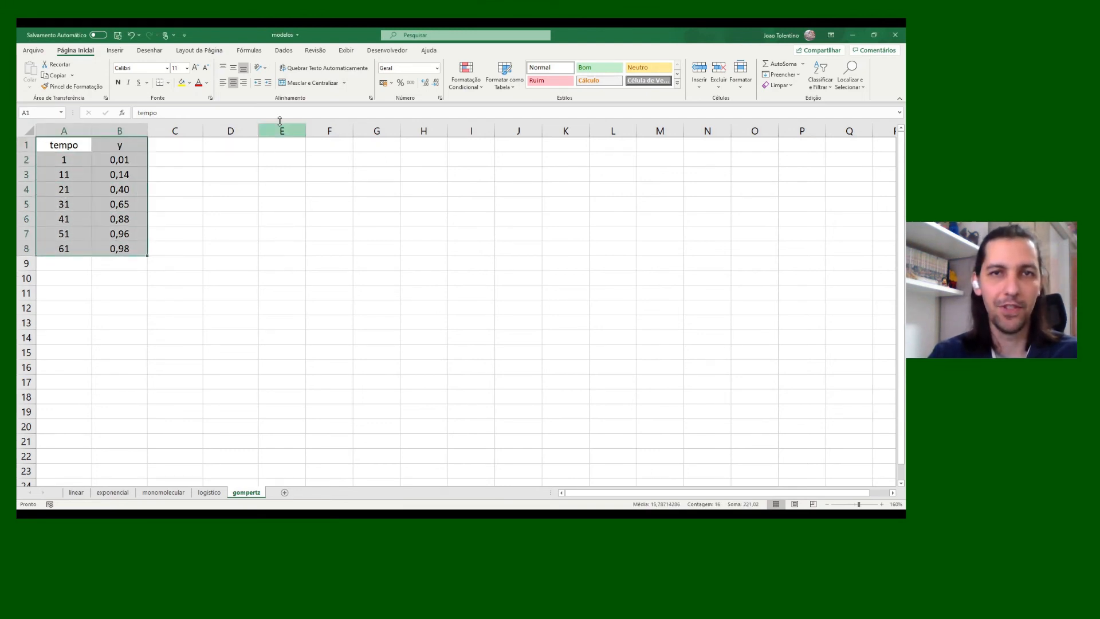
left_click(115, 52)
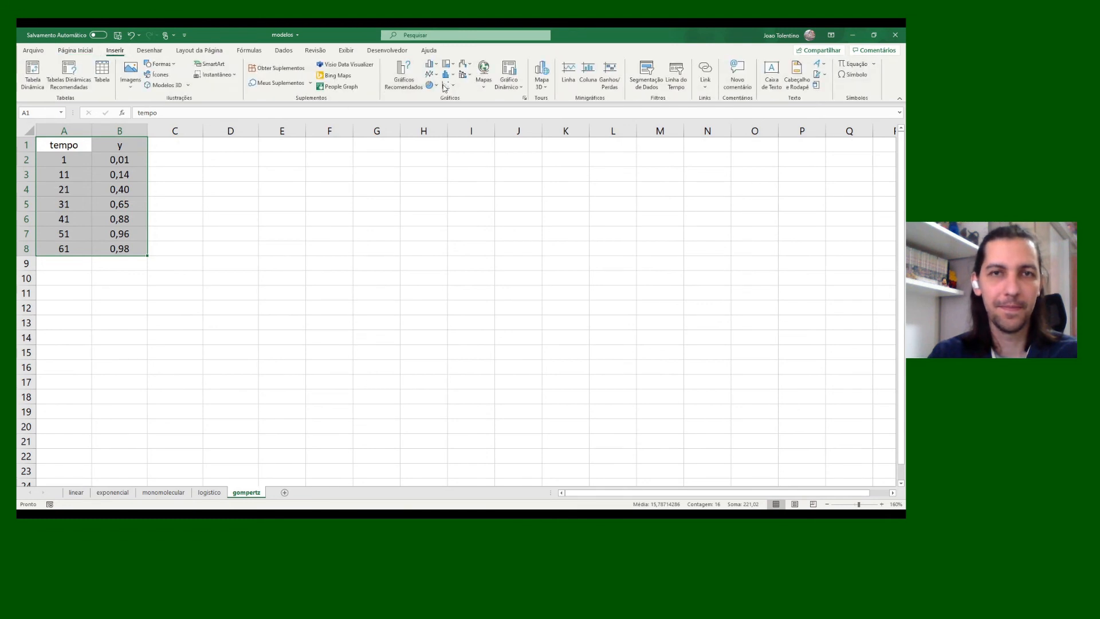
left_click(446, 84)
left_click(447, 120)
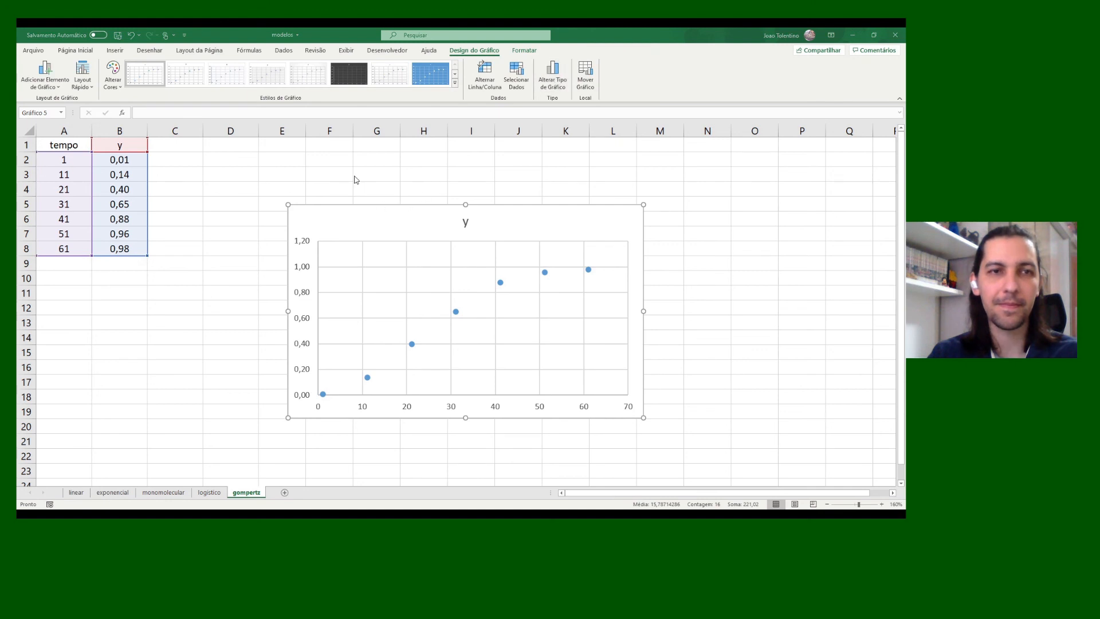
double_click(446, 207)
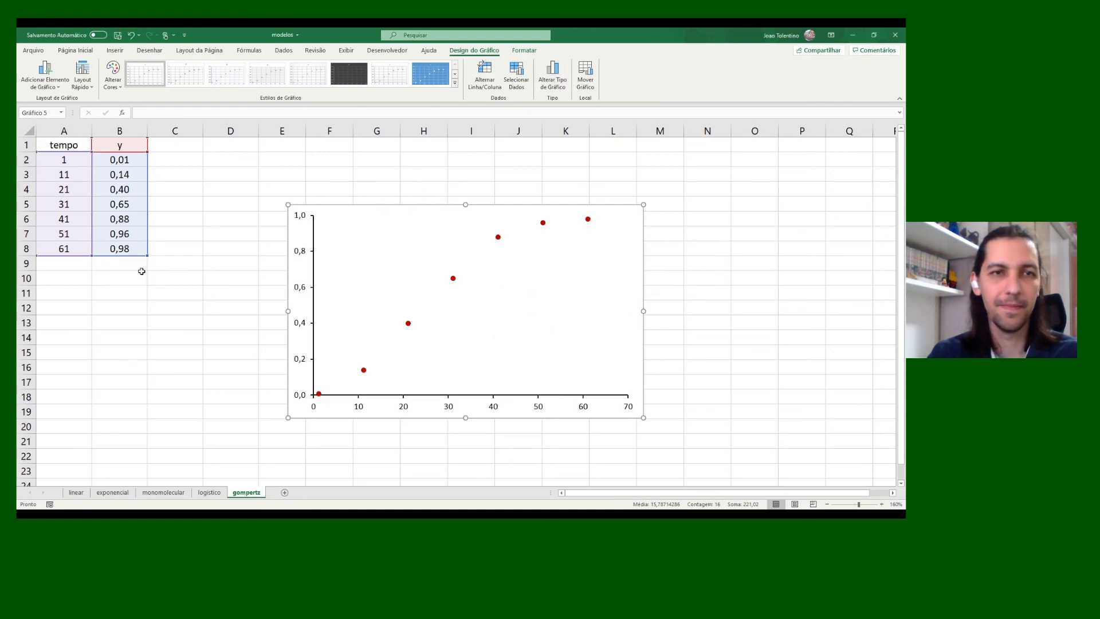
Enter the column heading "transf" in cell C1 of the gompertz sheet
left_click(159, 145)
type("tra")
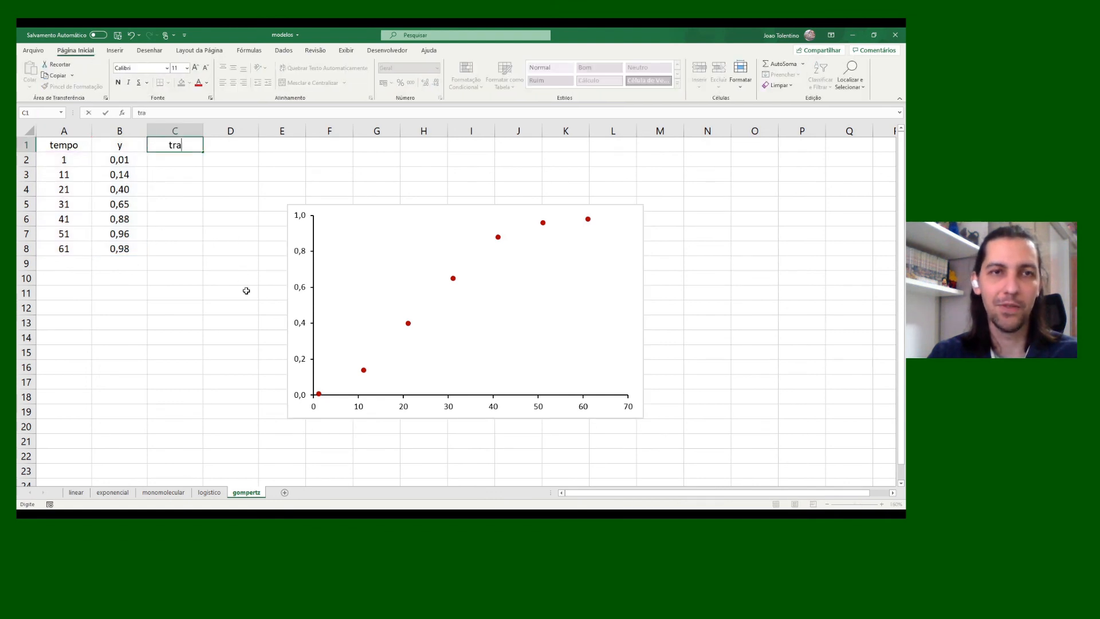
type("nsf")
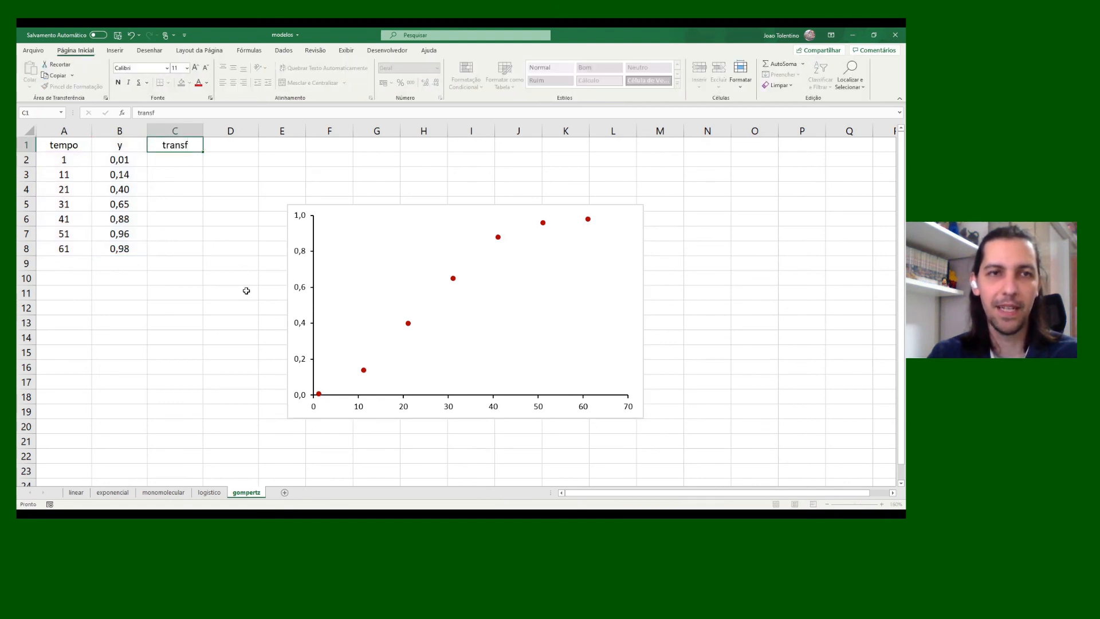
key("Return")
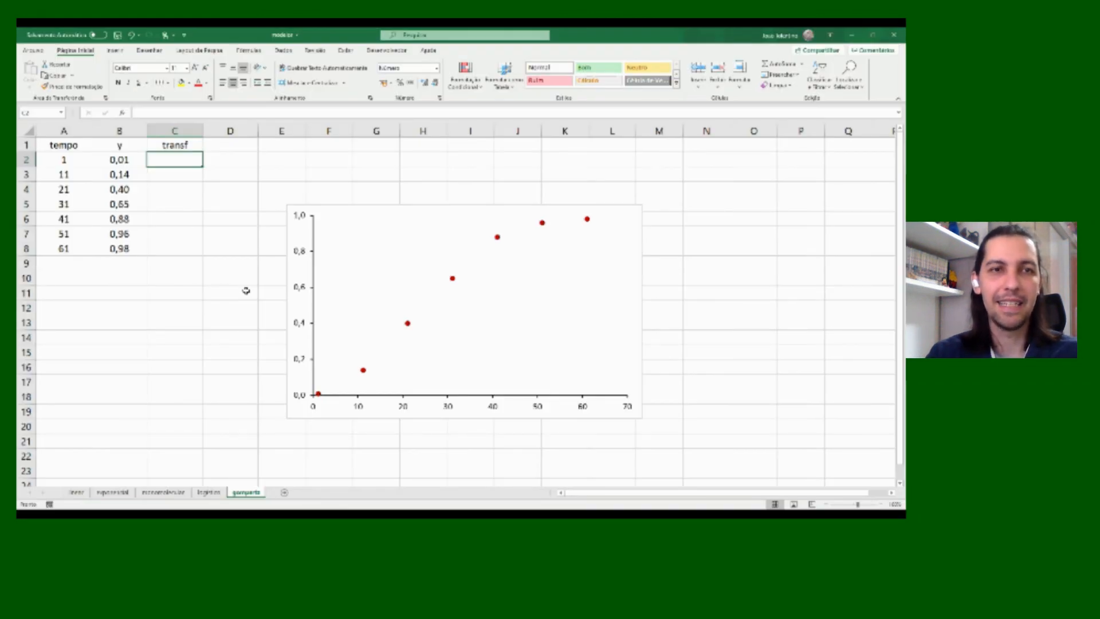
Calculate the transformed value in cell C2 with =-LN(-LN(B2)) and fill the formula down to C8
type("=-")
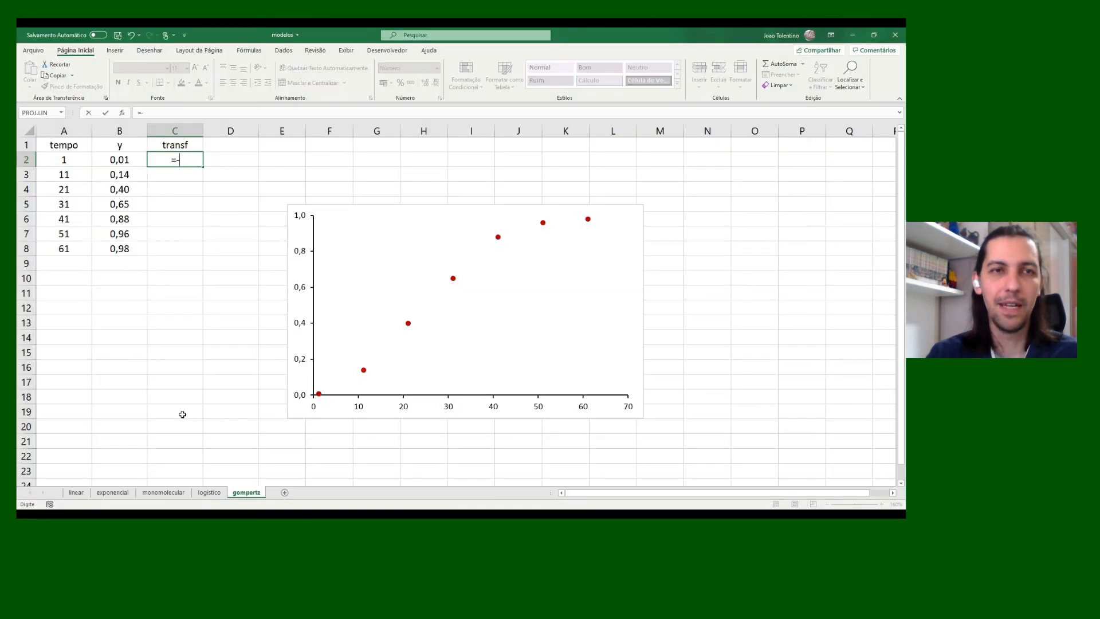
type("LN(")
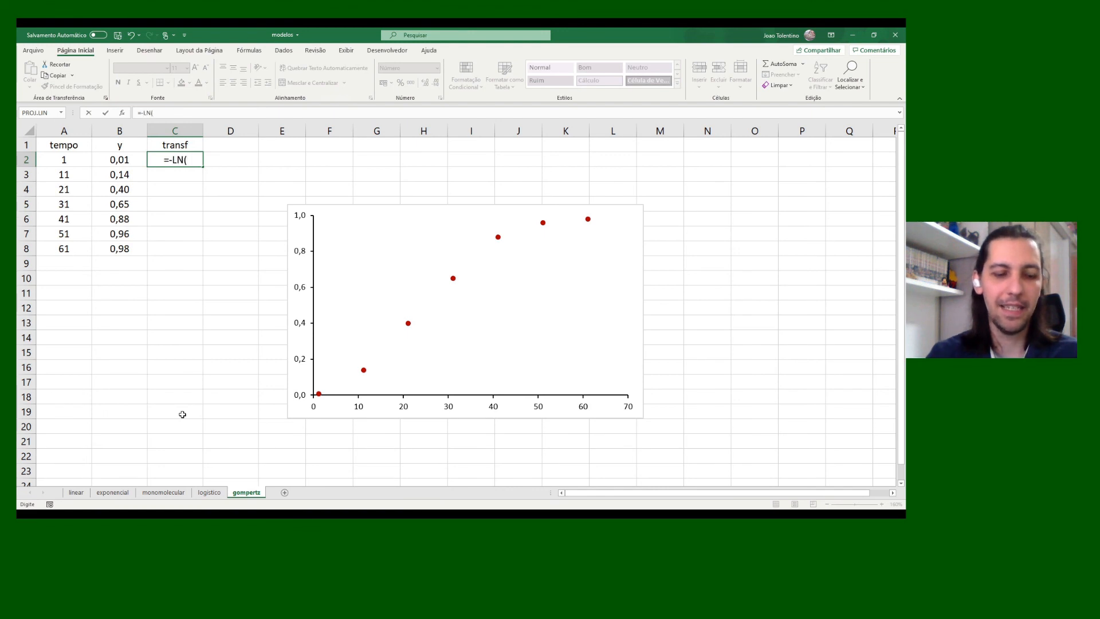
type("-LN(")
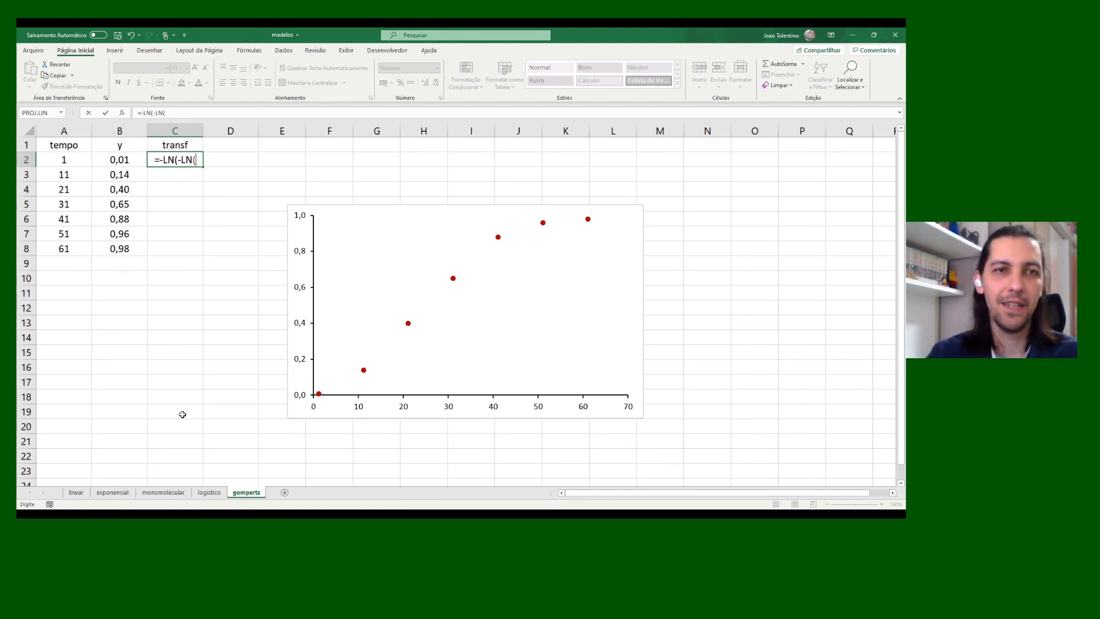
left_click(110, 160)
type("))")
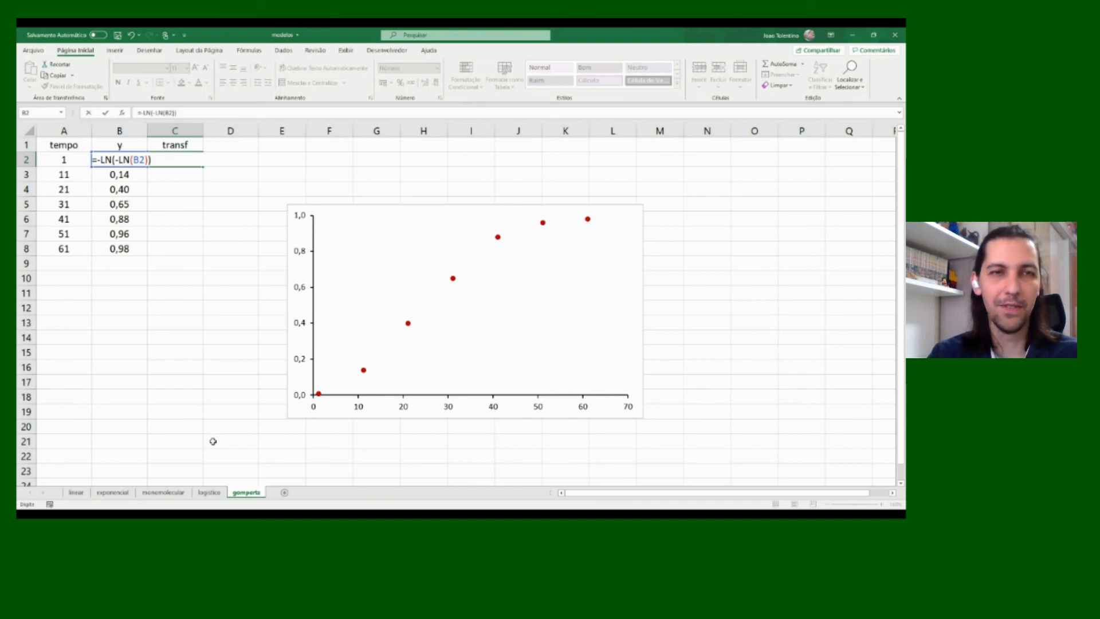
key("Return")
left_click(196, 162)
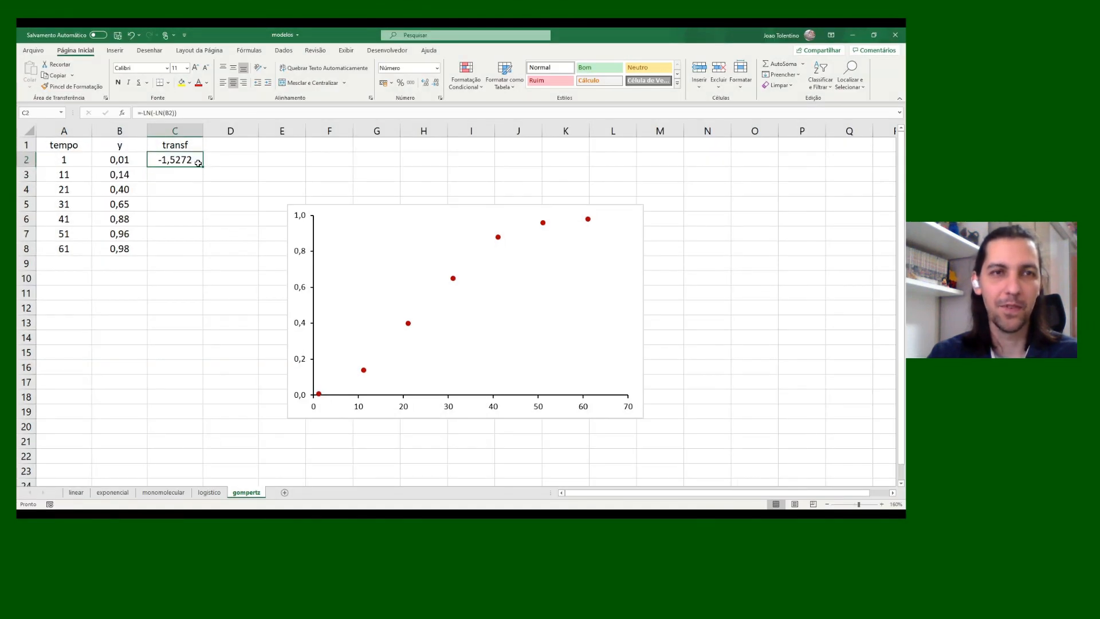
left_click_drag(202, 167, 207, 256)
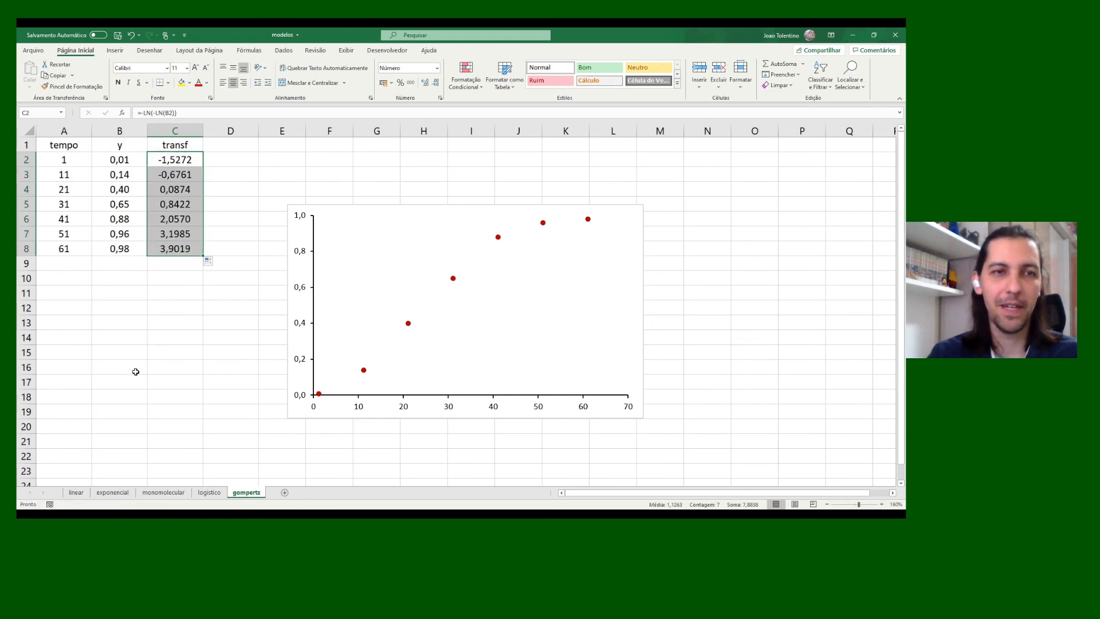
Enter the headings "r", "y0" and "R2" in cells A10, B10 and C10 of the gompertz sheet
left_click(59, 279)
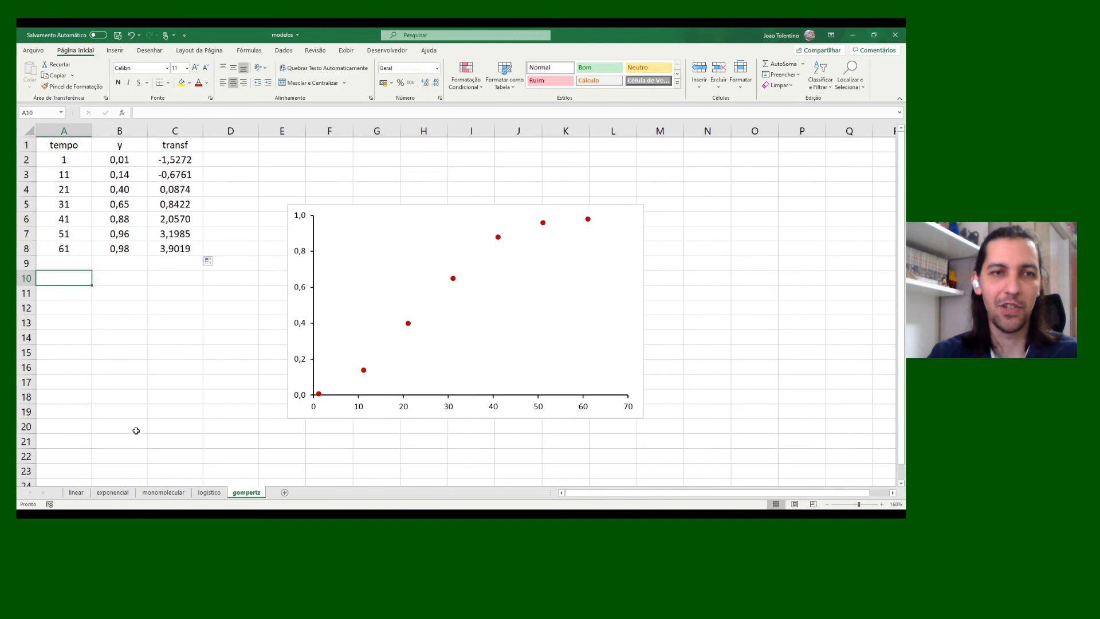
type("r")
key("Tab")
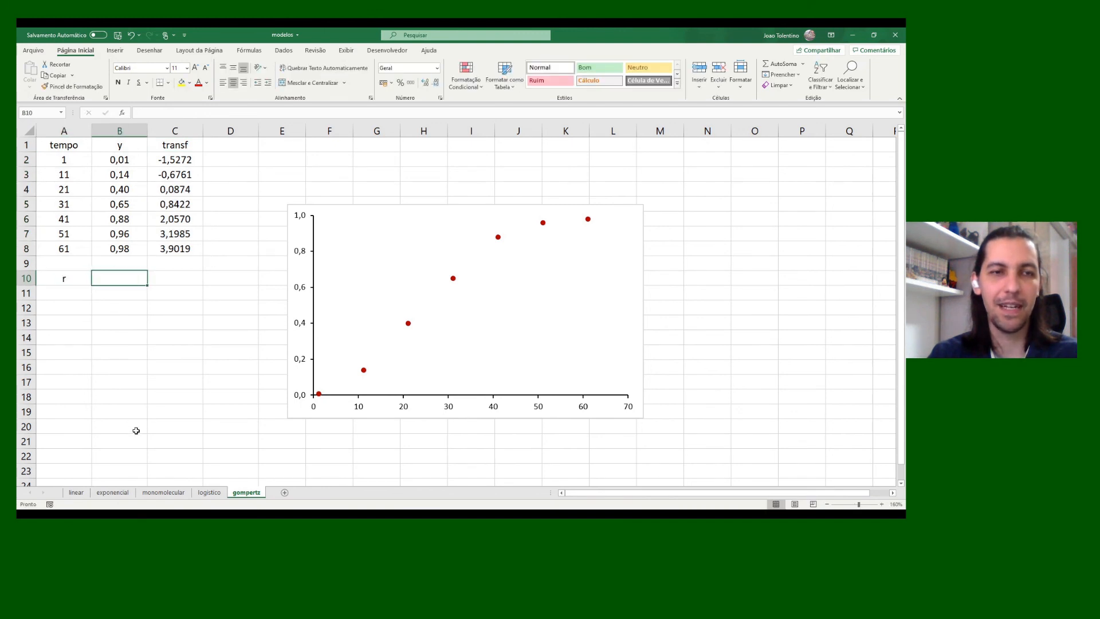
type("y0")
key("Tab")
type("R2")
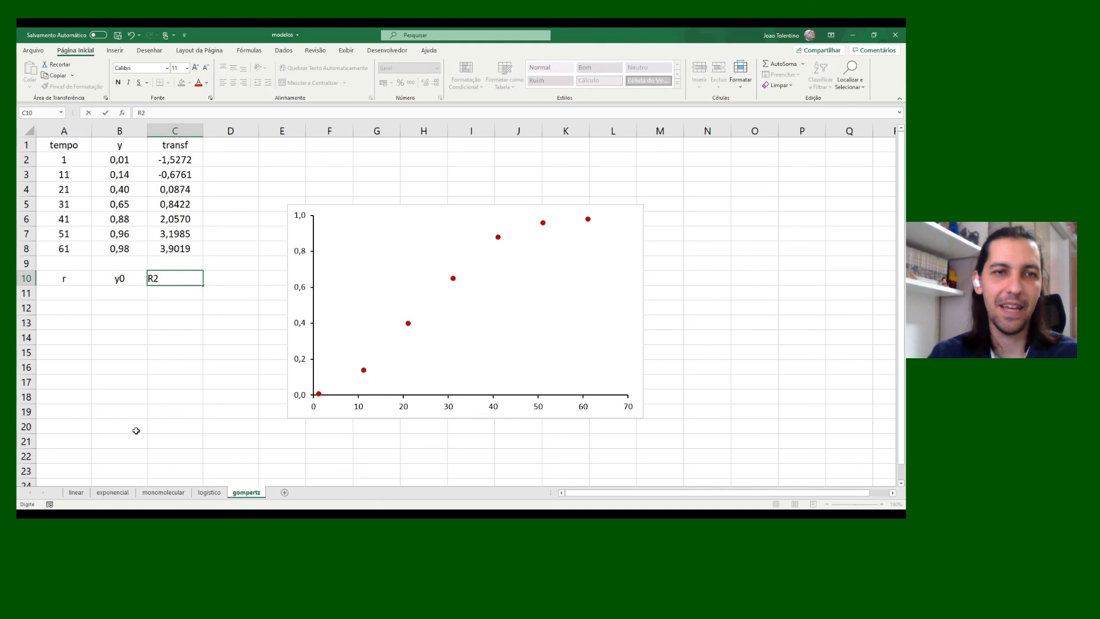
key("Return")
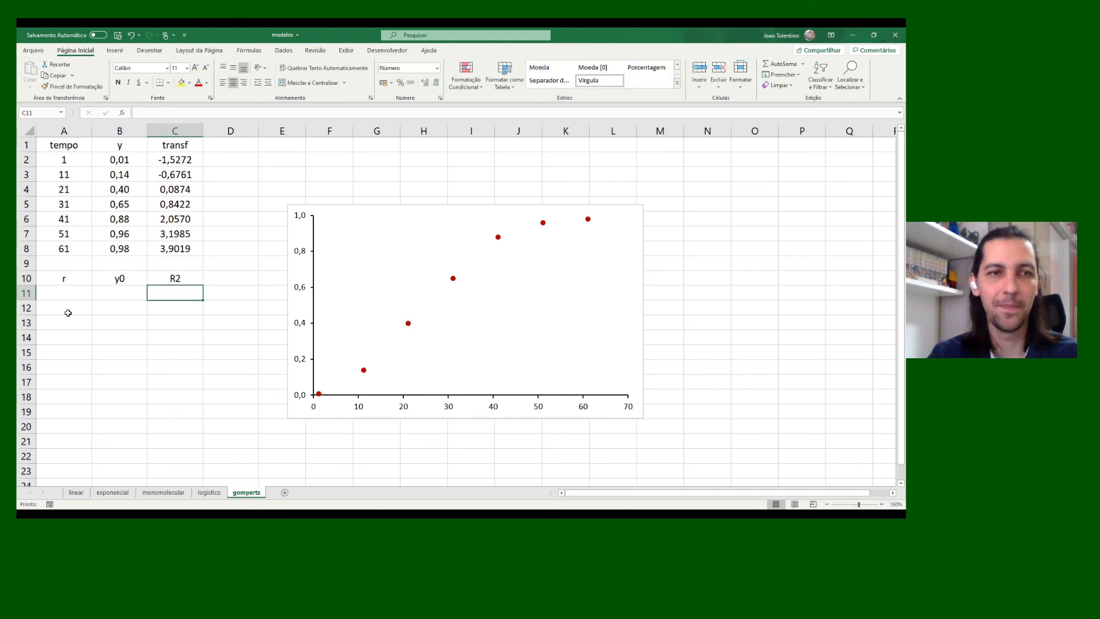
Calculate r in cell A11 of the gompertz sheet with the formula =INCLINAÇÃO(C2:C8;A2:A8)
left_click(64, 294)
key("alt+Tab")
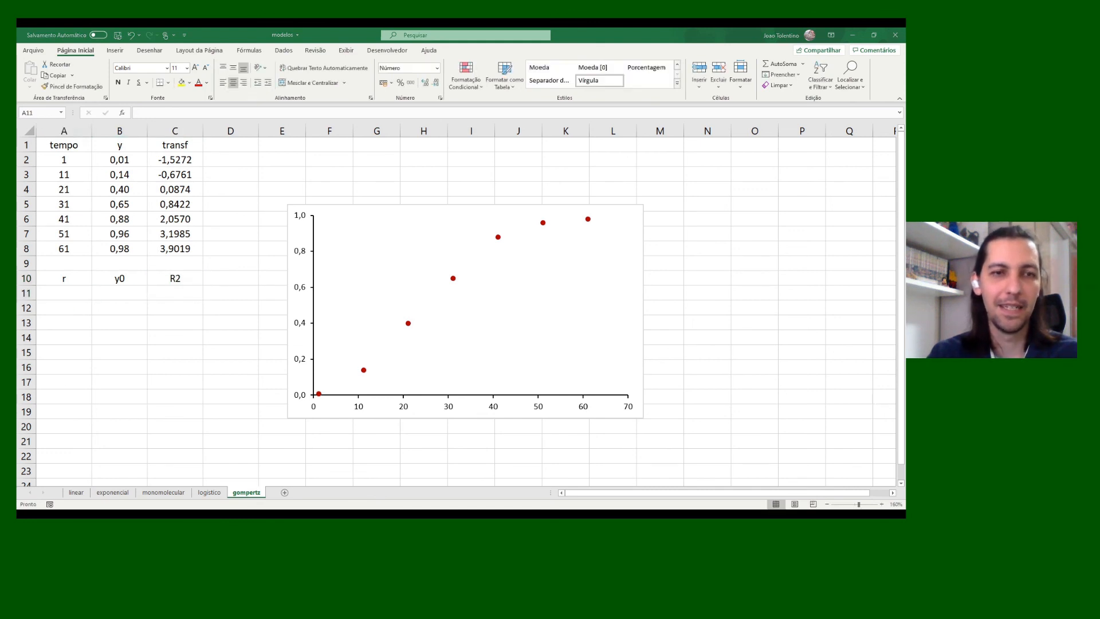
key("alt+Tab")
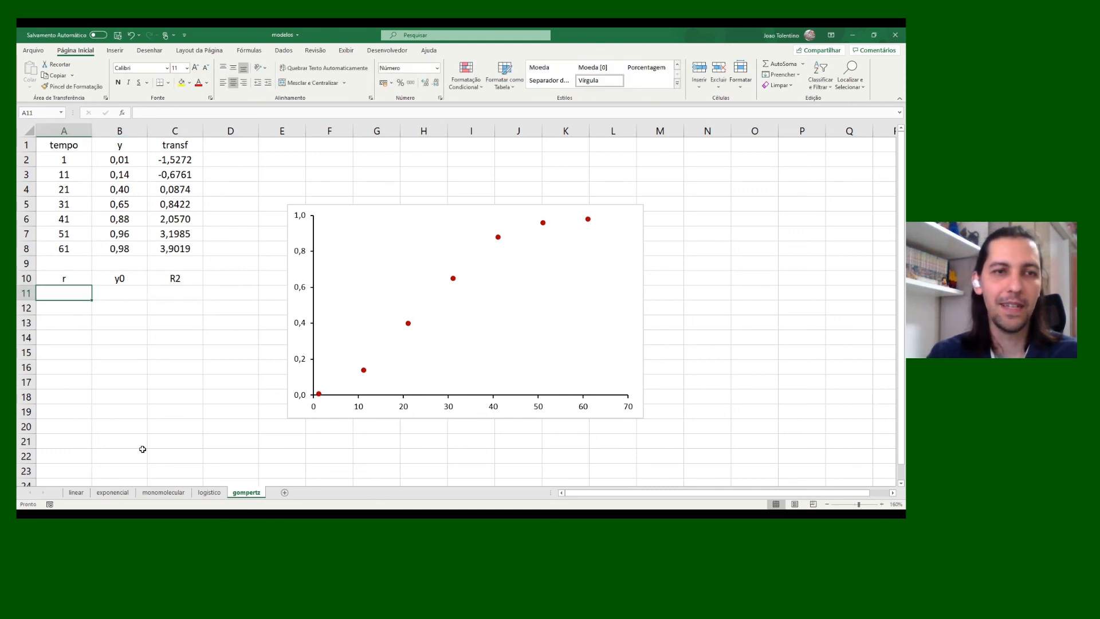
type("=INCL")
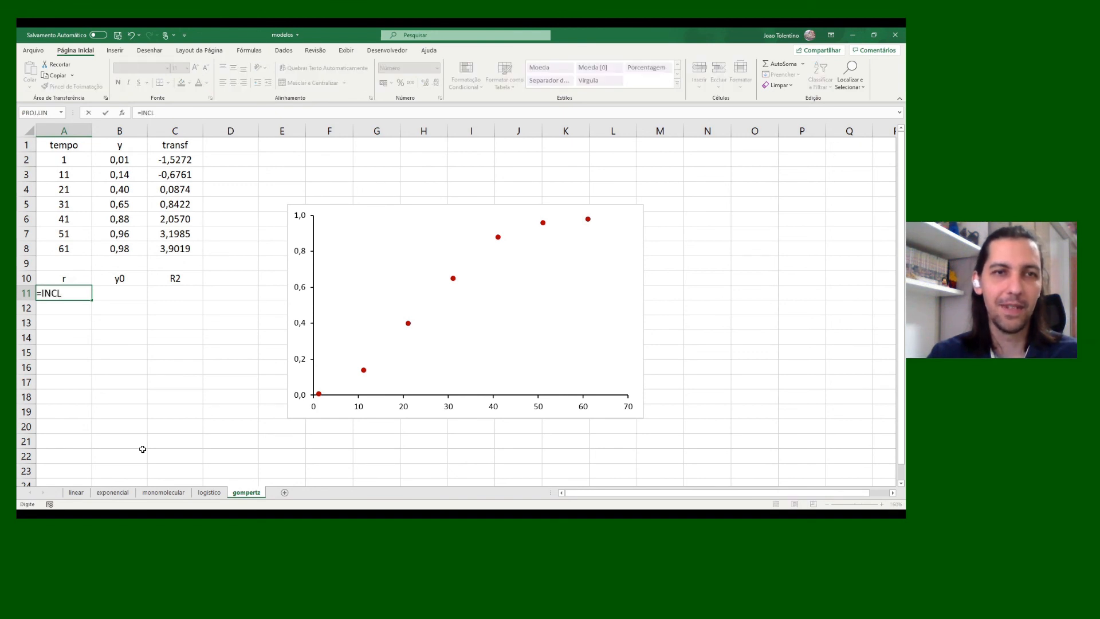
key("Tab")
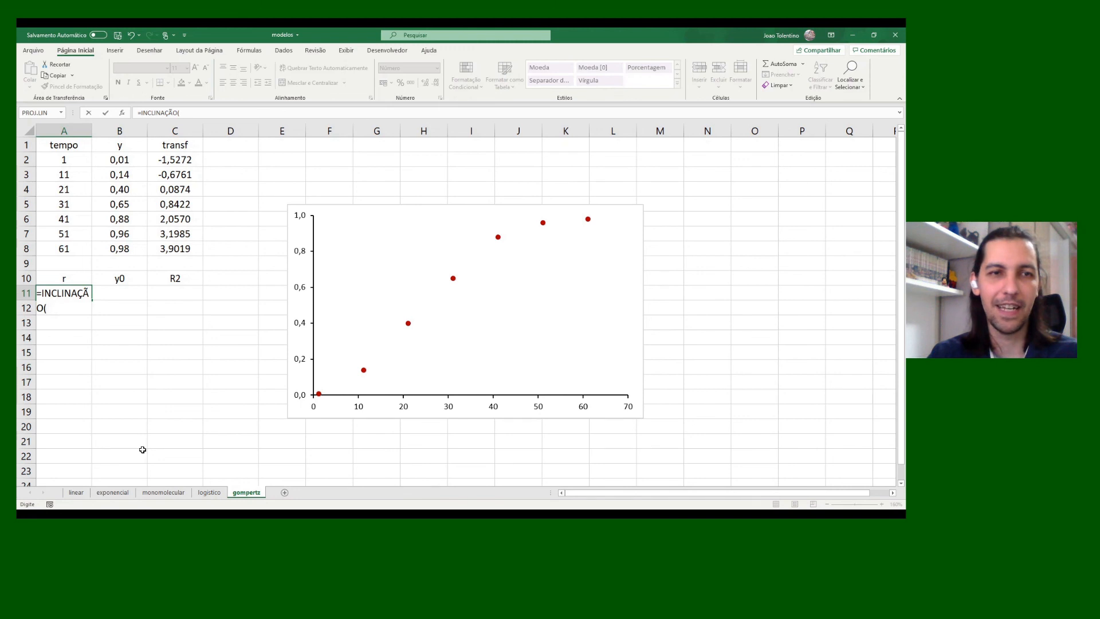
left_click_drag(165, 162, 176, 251)
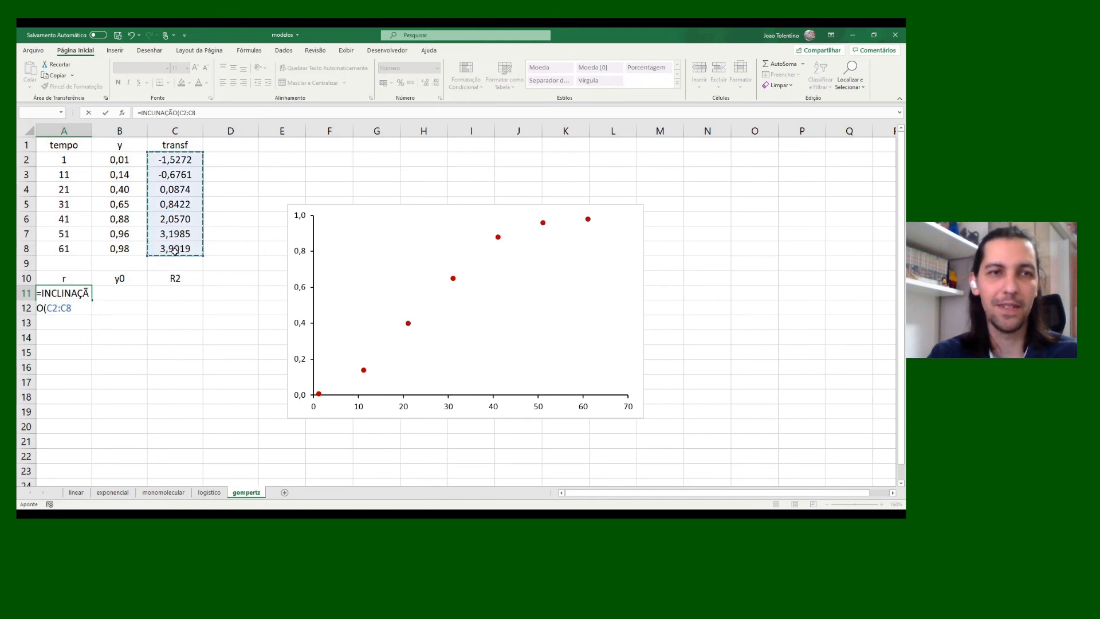
type(";")
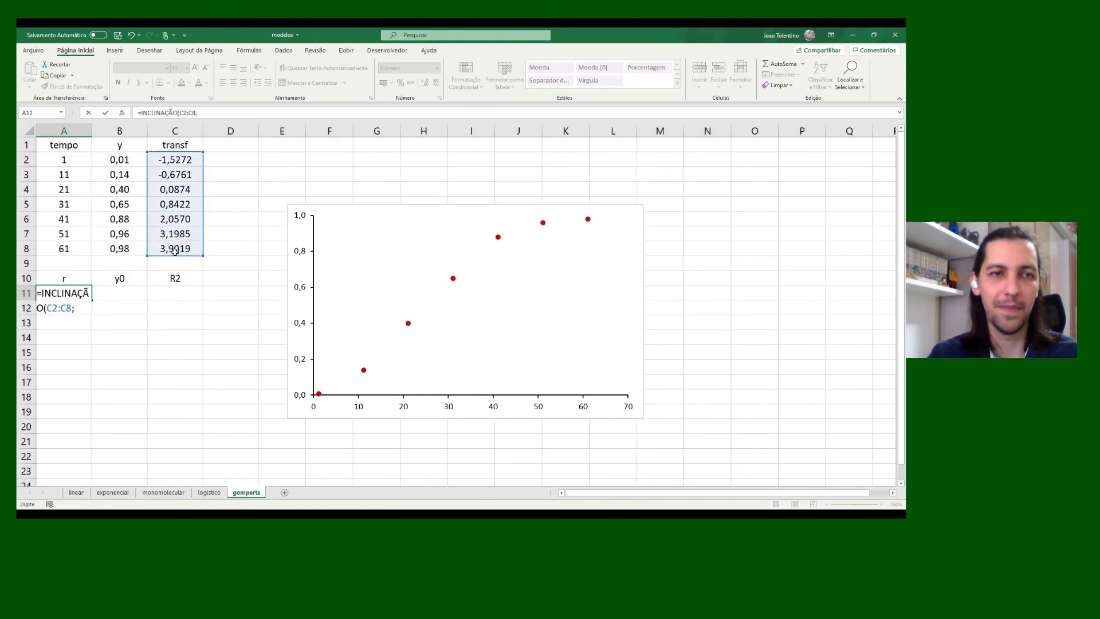
left_click_drag(60, 160, 63, 249)
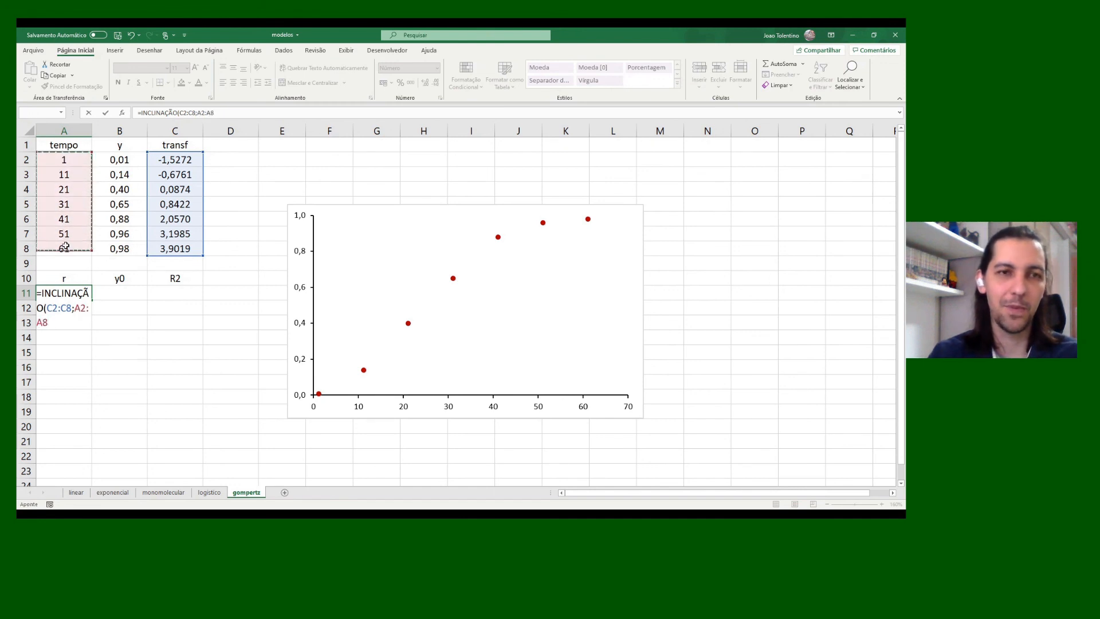
key("Return")
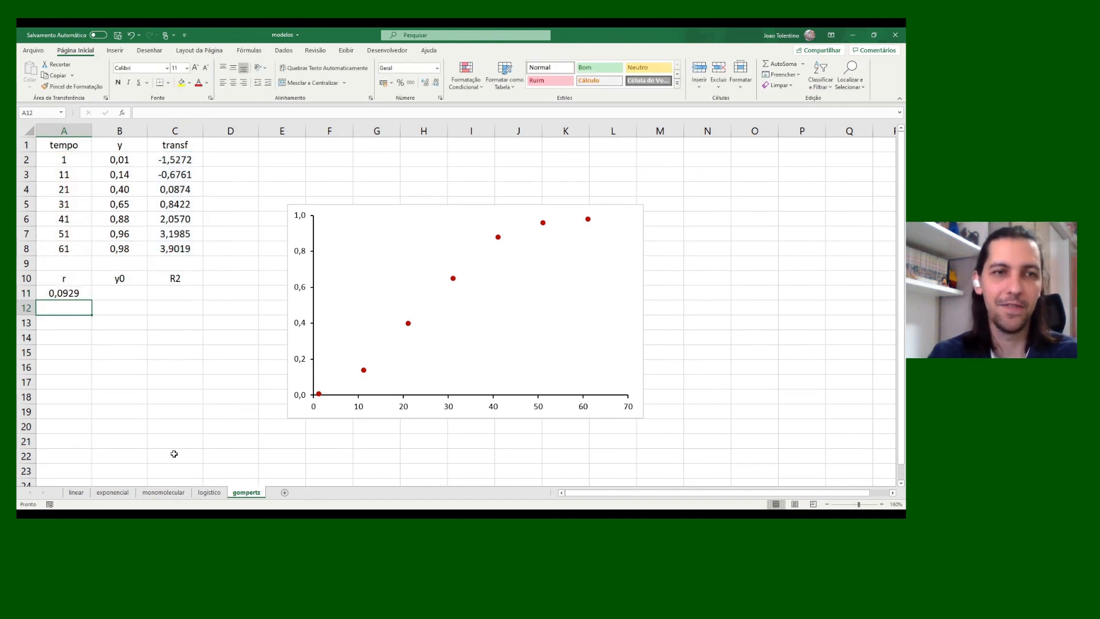
Calculate y0 in cell B11 of the gompertz sheet with the formula =EXP(-EXP(-INTERCEPÇÃO(C2:C8;A2:A8)))
left_click(115, 296)
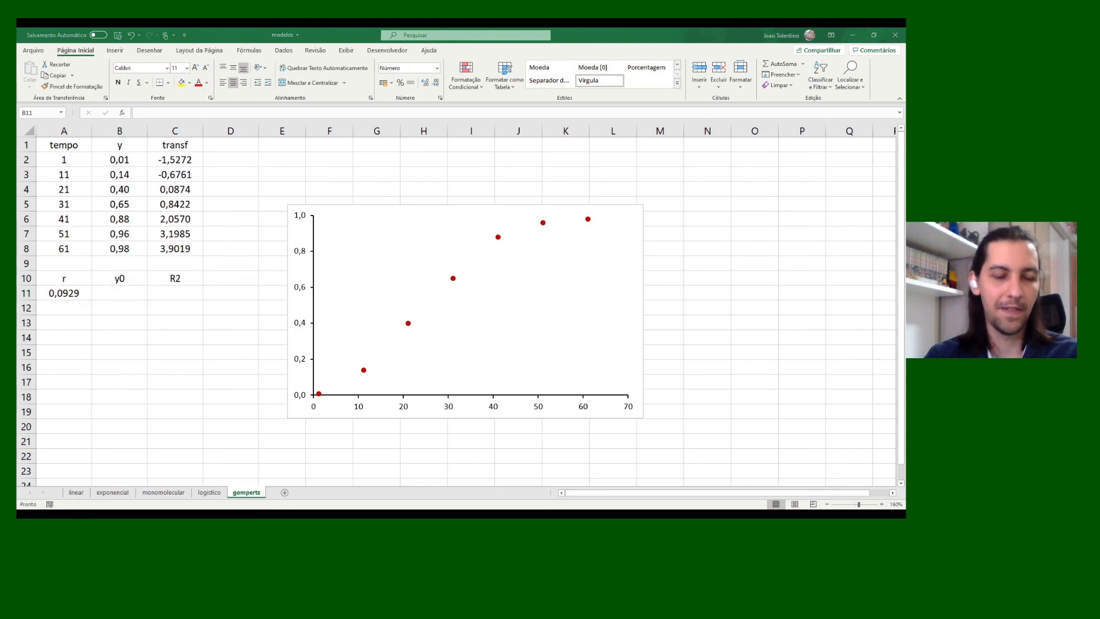
type("=")
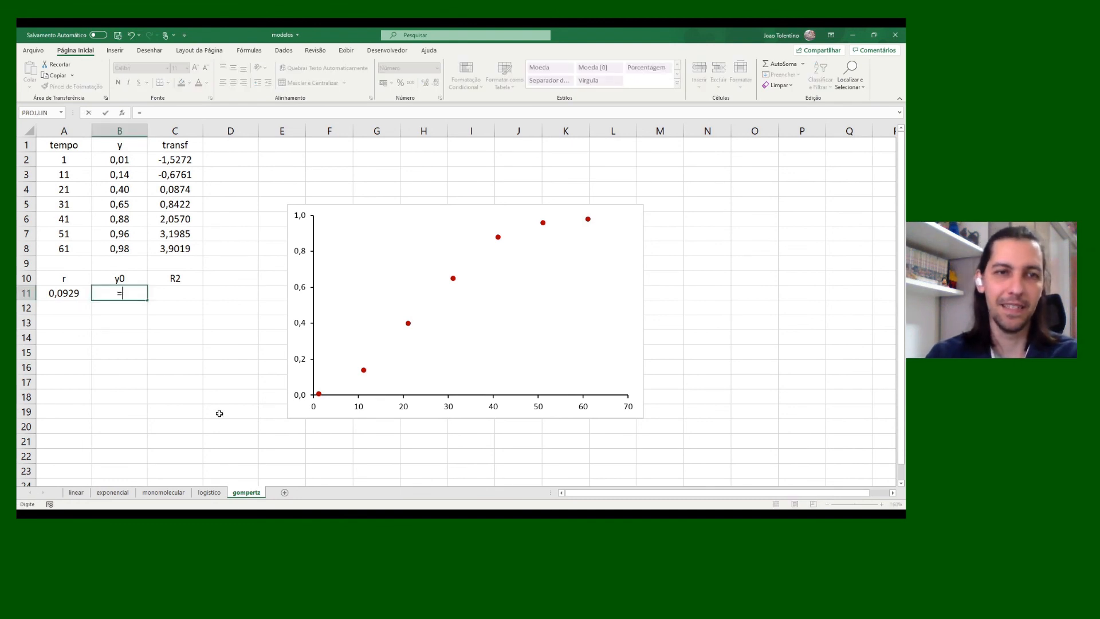
type("EXP")
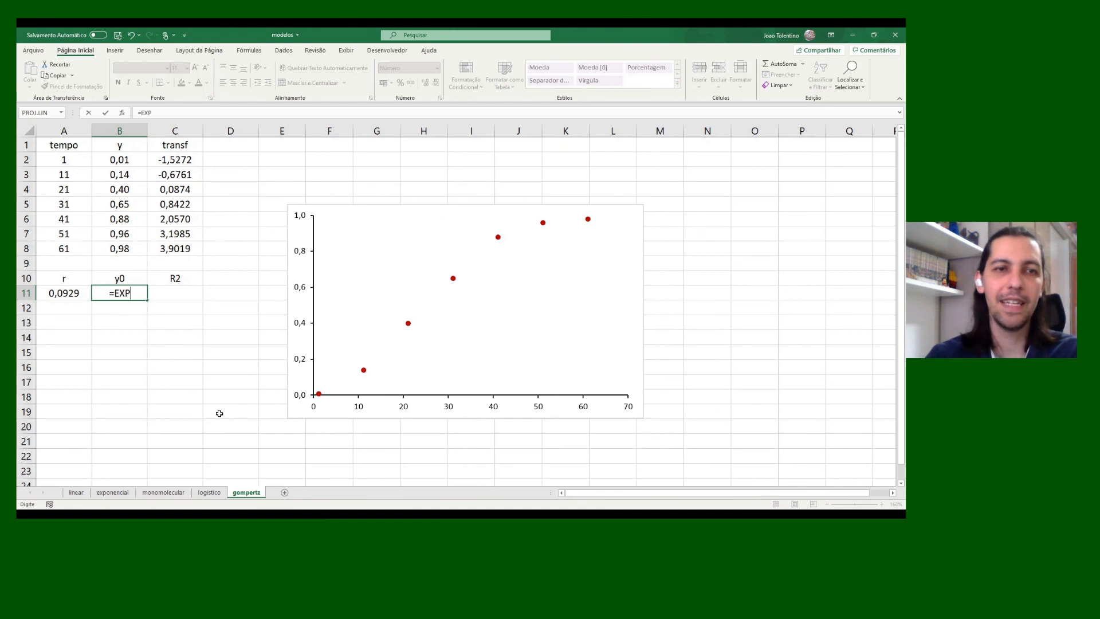
type("(-EXP")
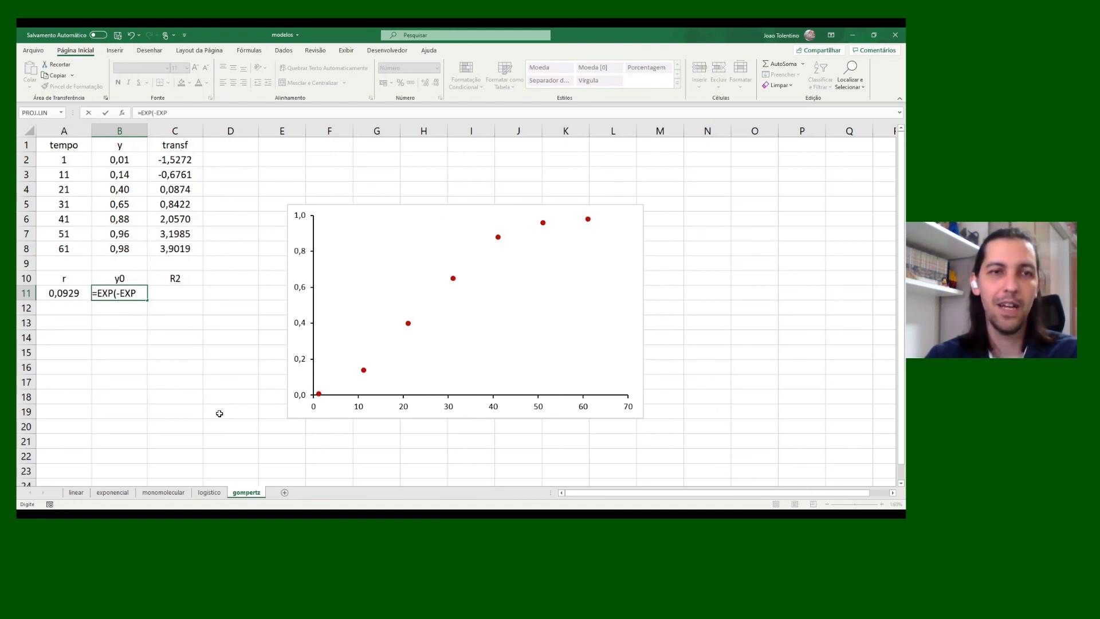
type("(-INTER")
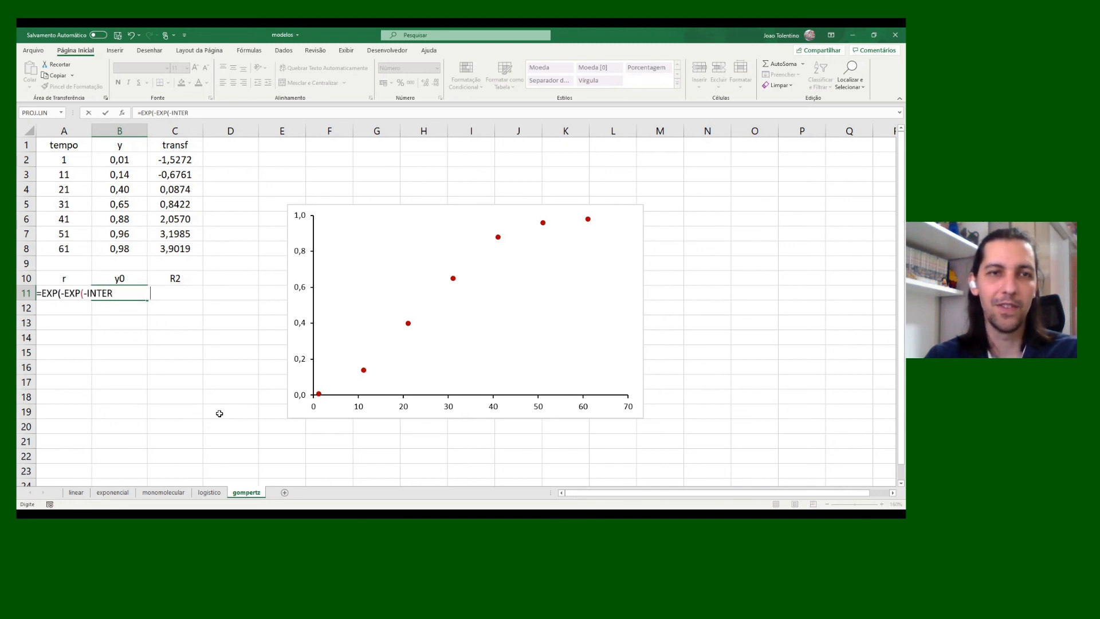
key("Tab")
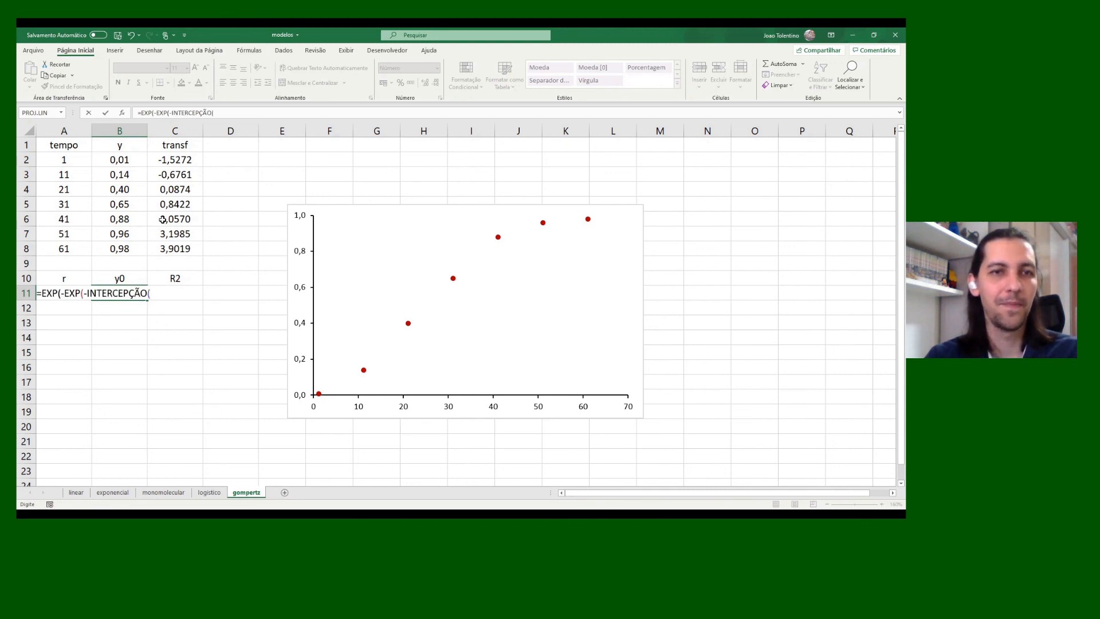
left_click_drag(172, 160, 168, 248)
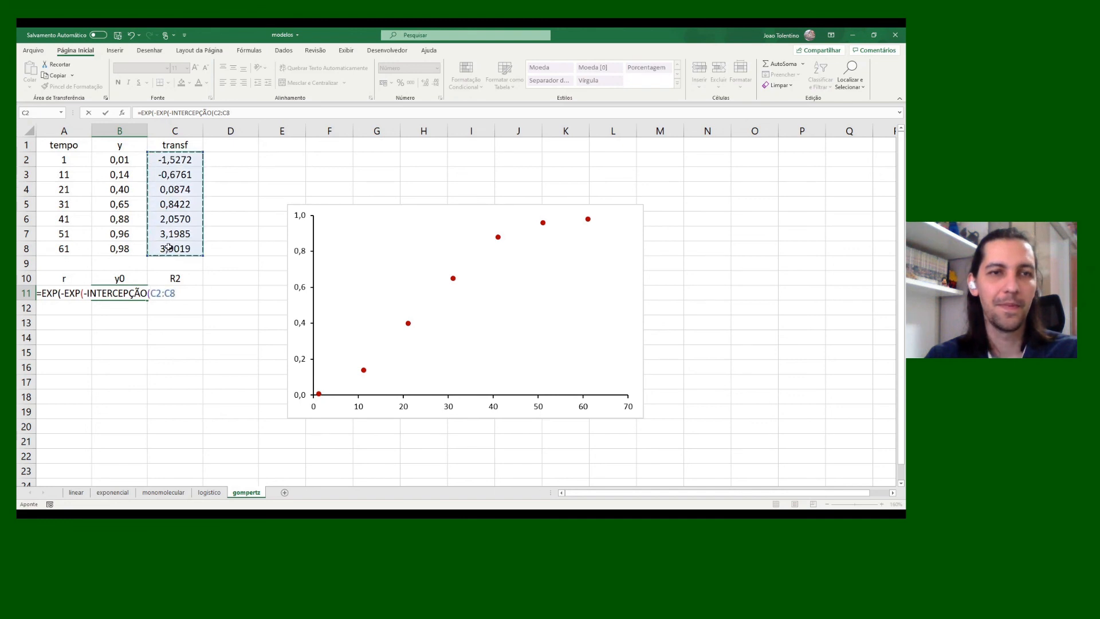
type(";")
left_click_drag(62, 161, 62, 245)
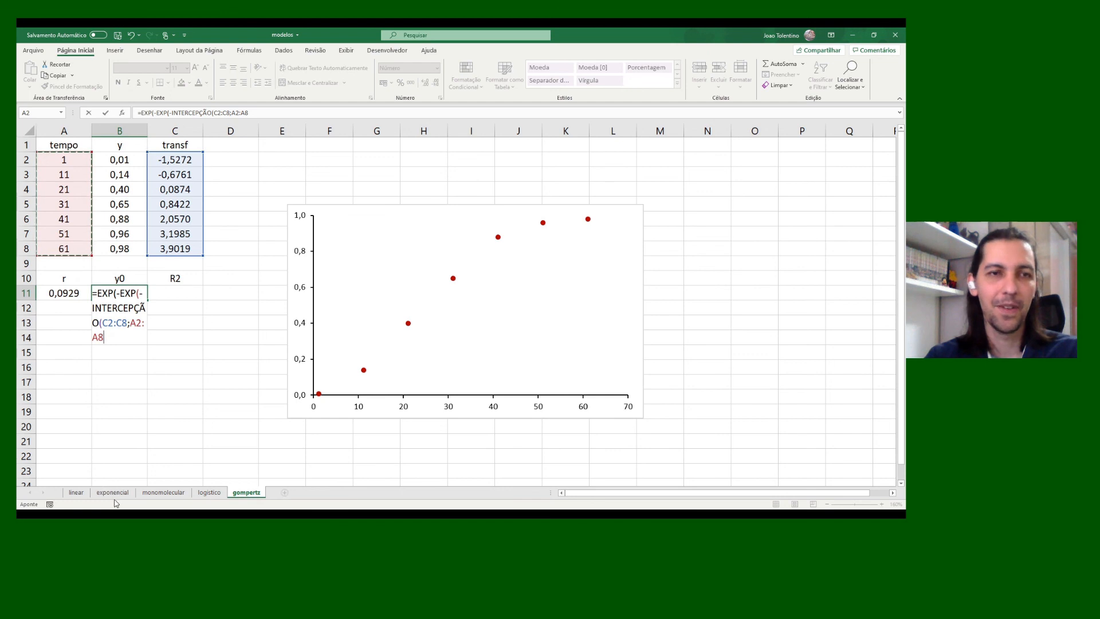
type(")")
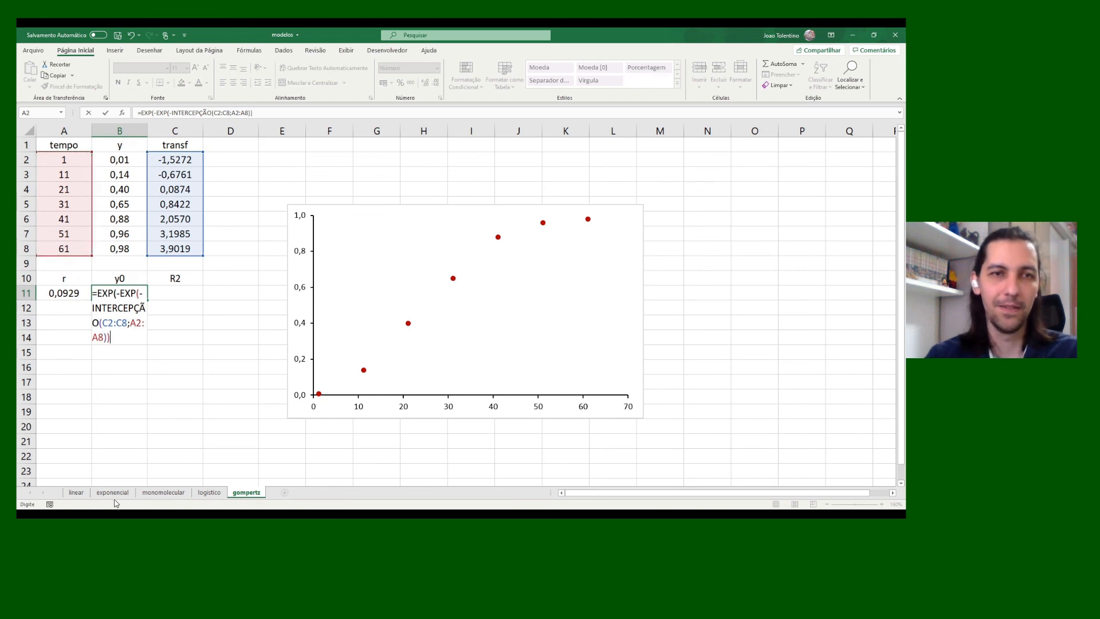
type(")")
key("Return")
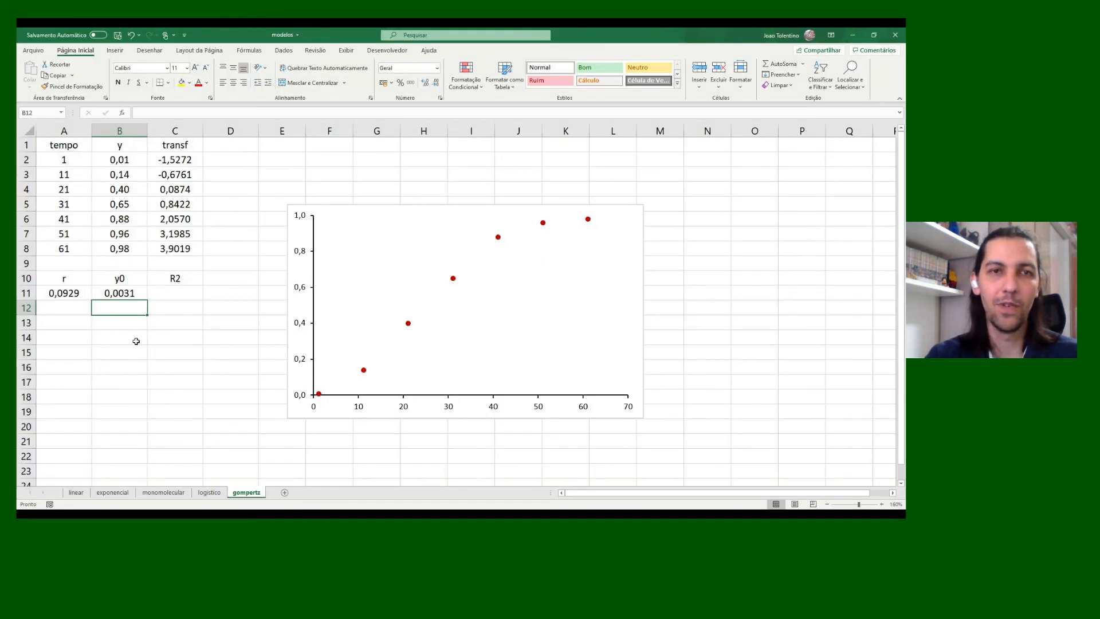
Enter the column heading "previstos" in cell D1 of the gompertz sheet
double_click(222, 142)
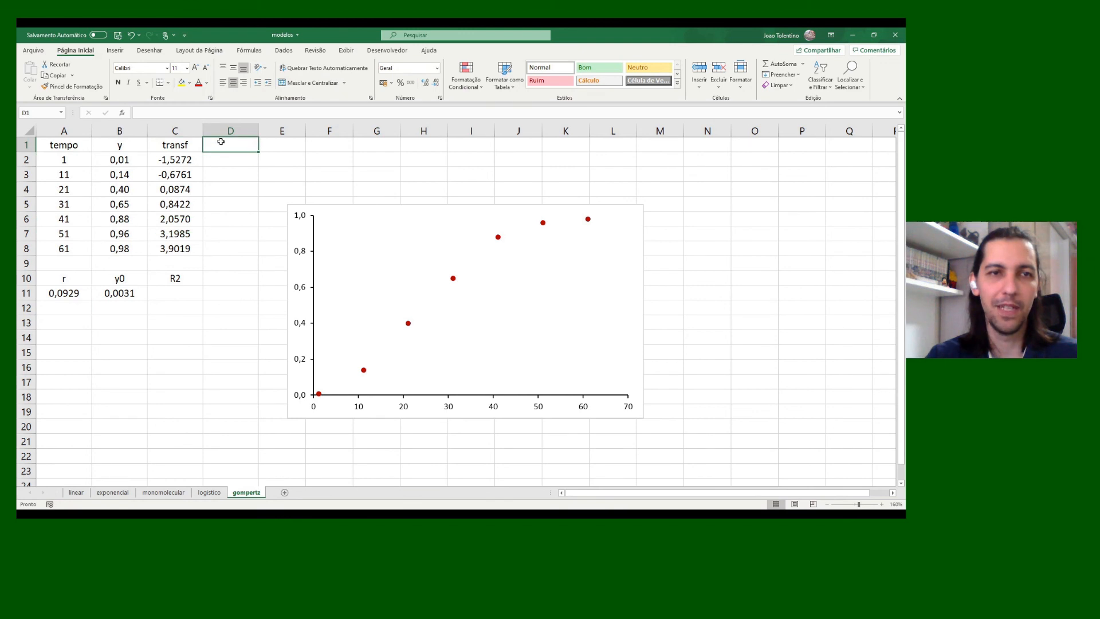
type("previstos")
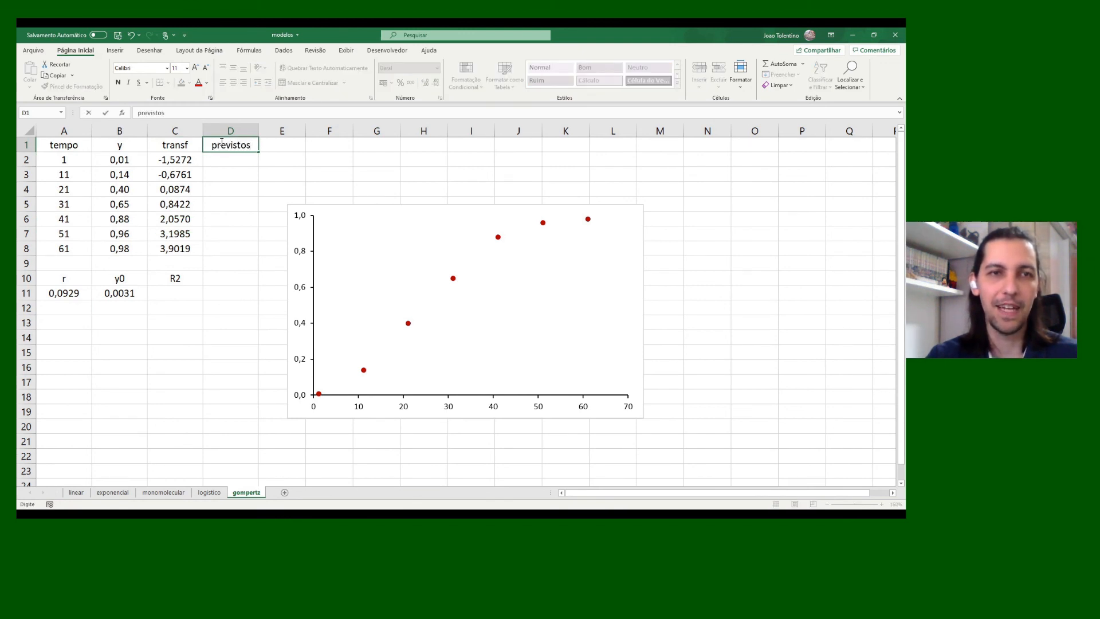
key("Return")
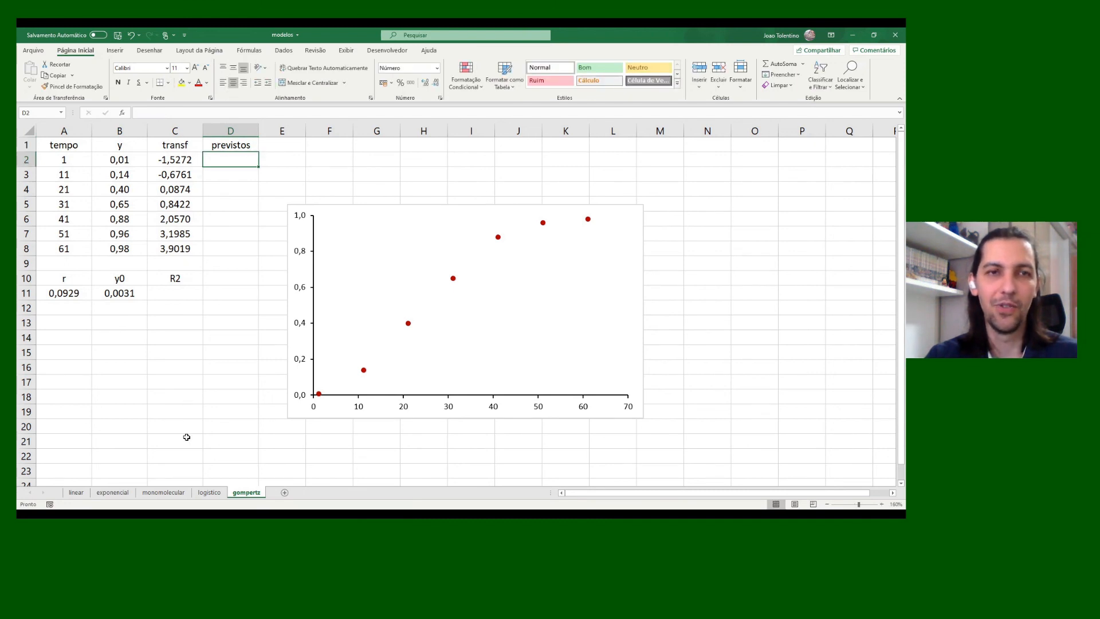
Calculate the predicted value in cell D2 with =EXP(-(-LN($B$11))*EXP(-$A$11*A2)) and fill the formula down to D8
type("=EXP(")
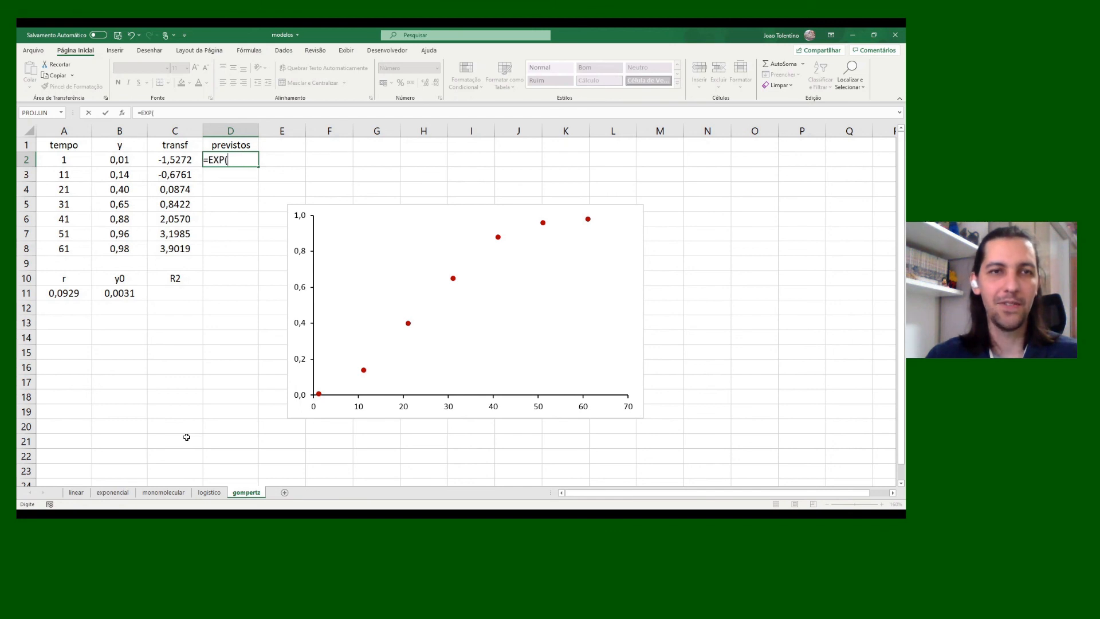
type("-(")
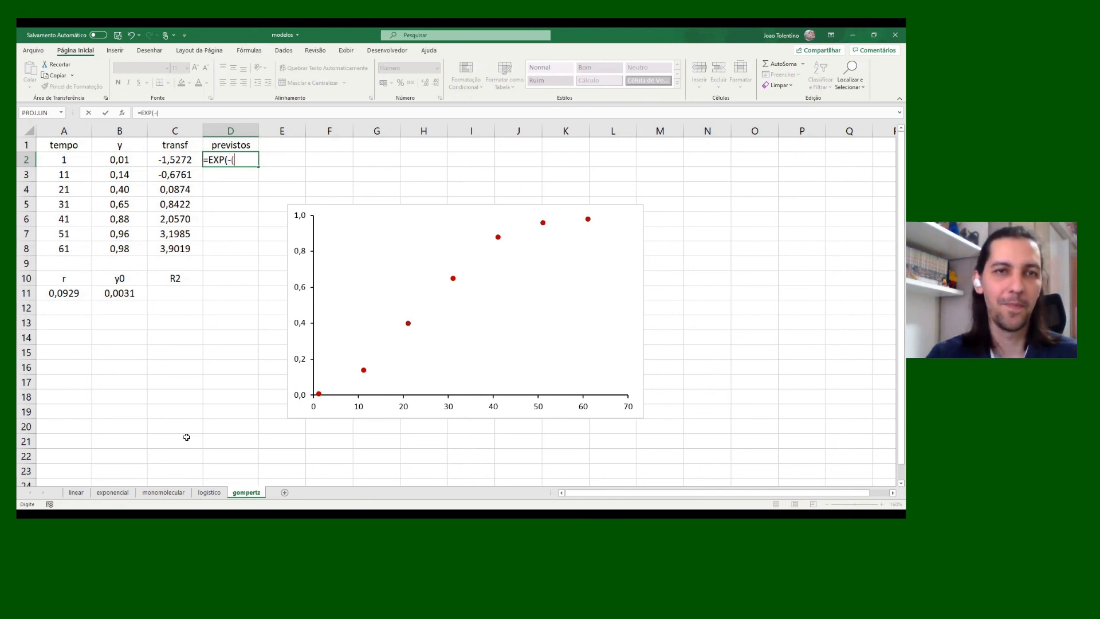
type("-LN(")
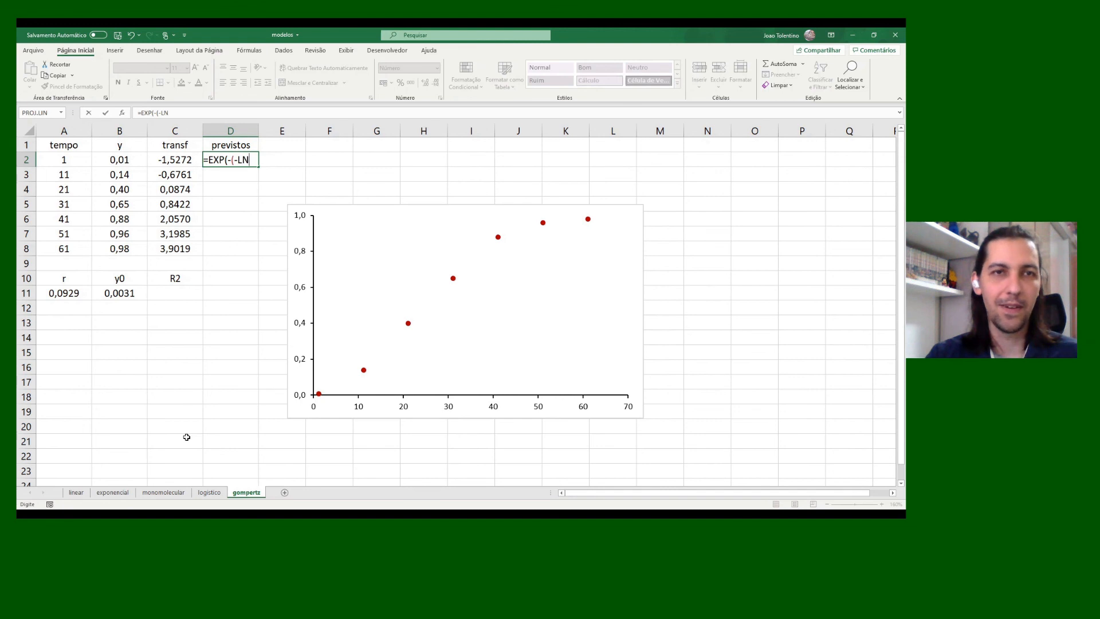
left_click(117, 294)
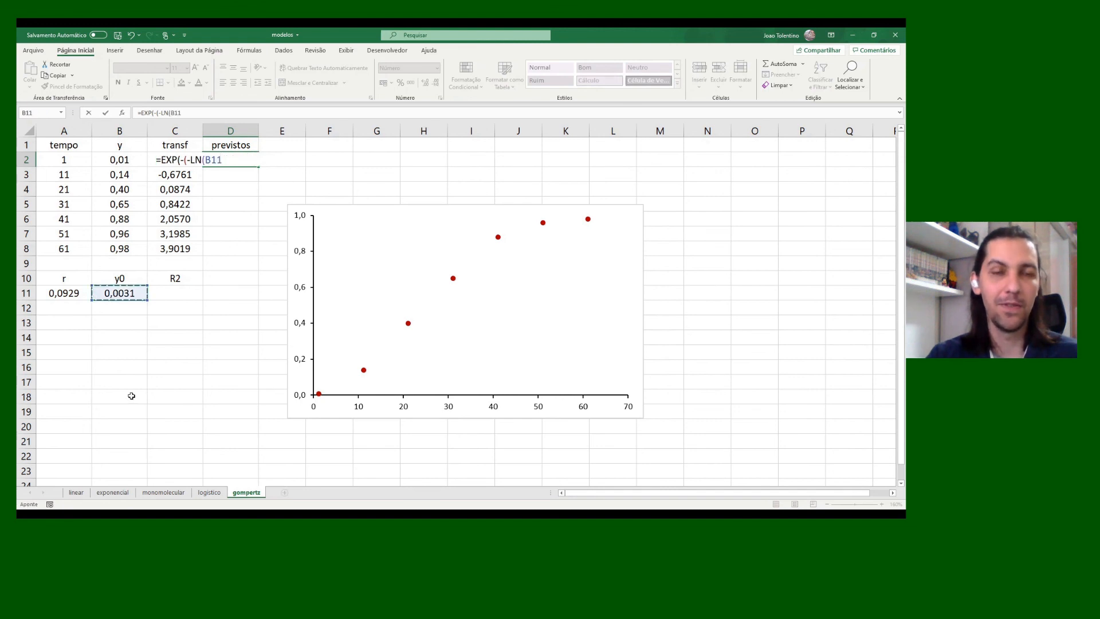
key("F4")
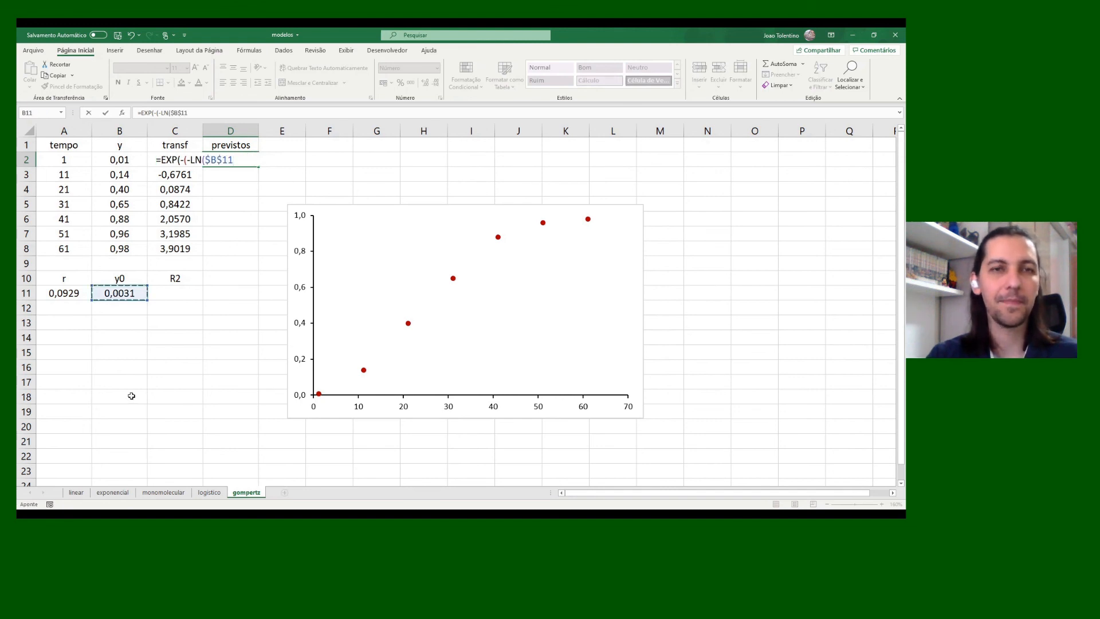
type("))*")
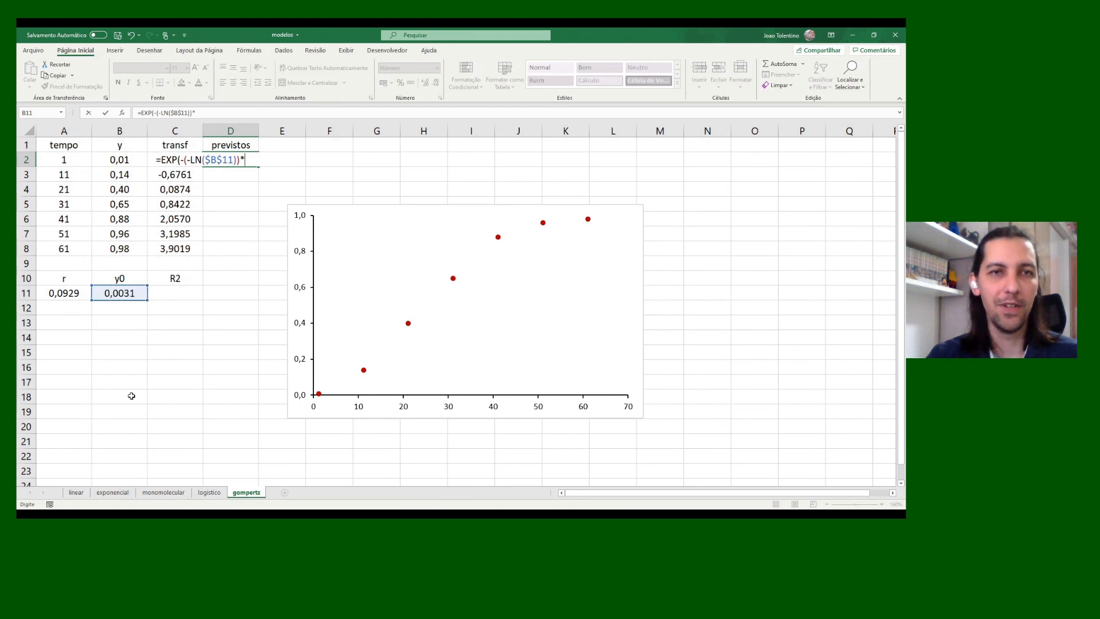
type("EXP")
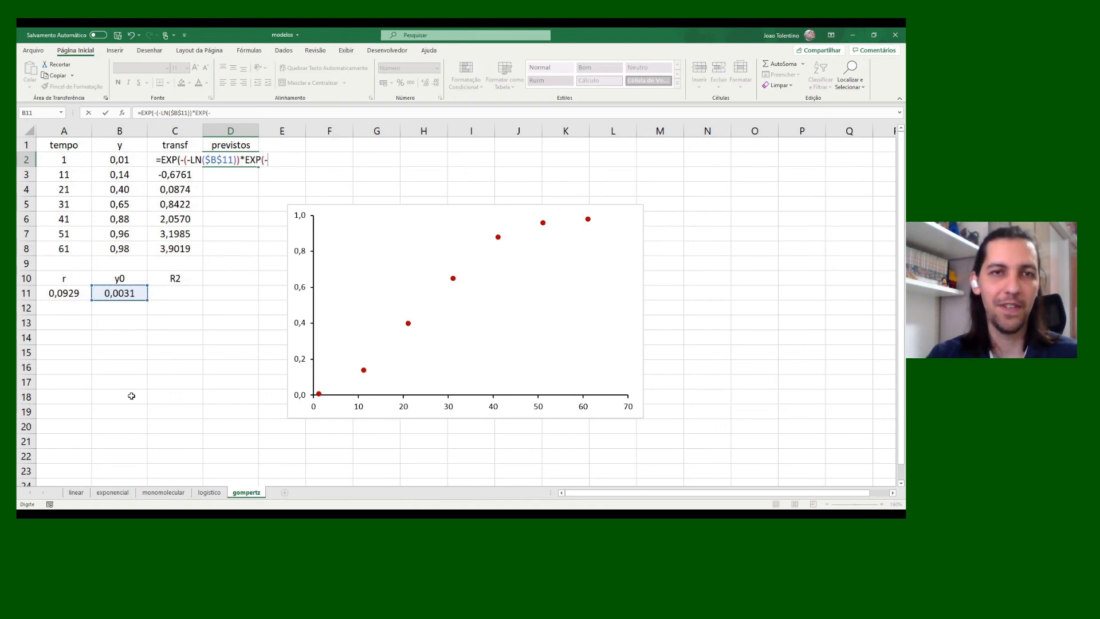
type("(-")
left_click(79, 293)
key("F4")
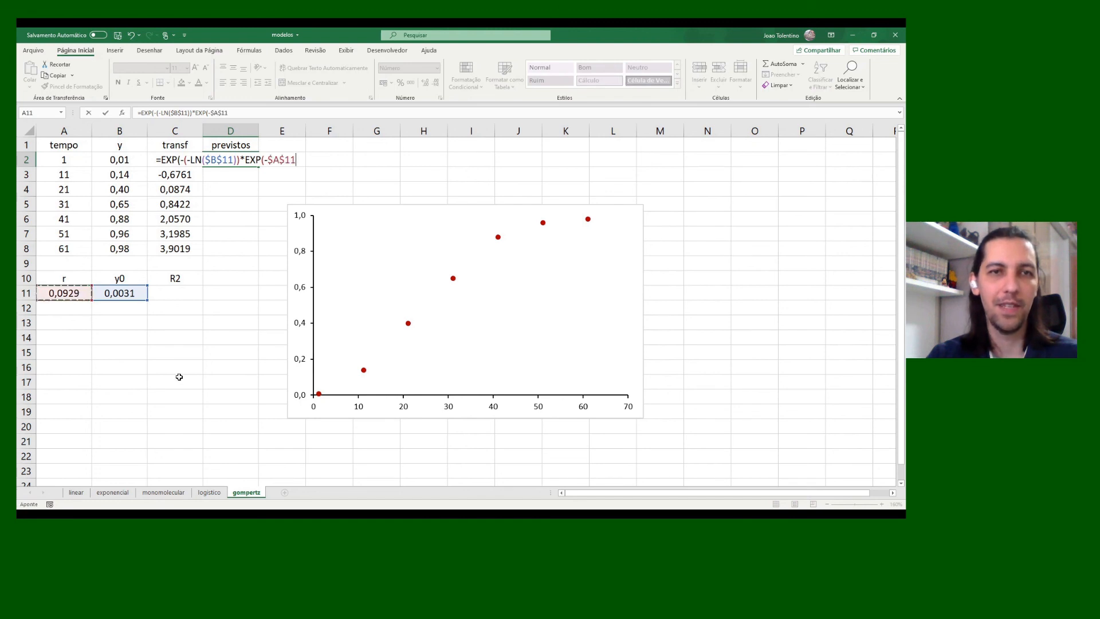
type("*")
left_click(73, 160)
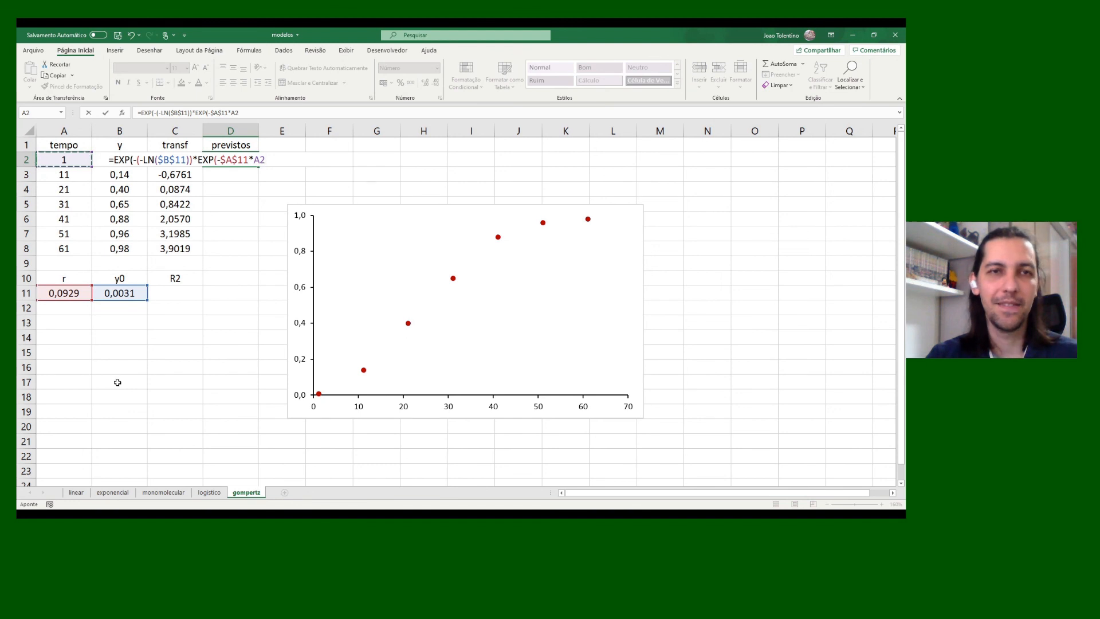
type("))")
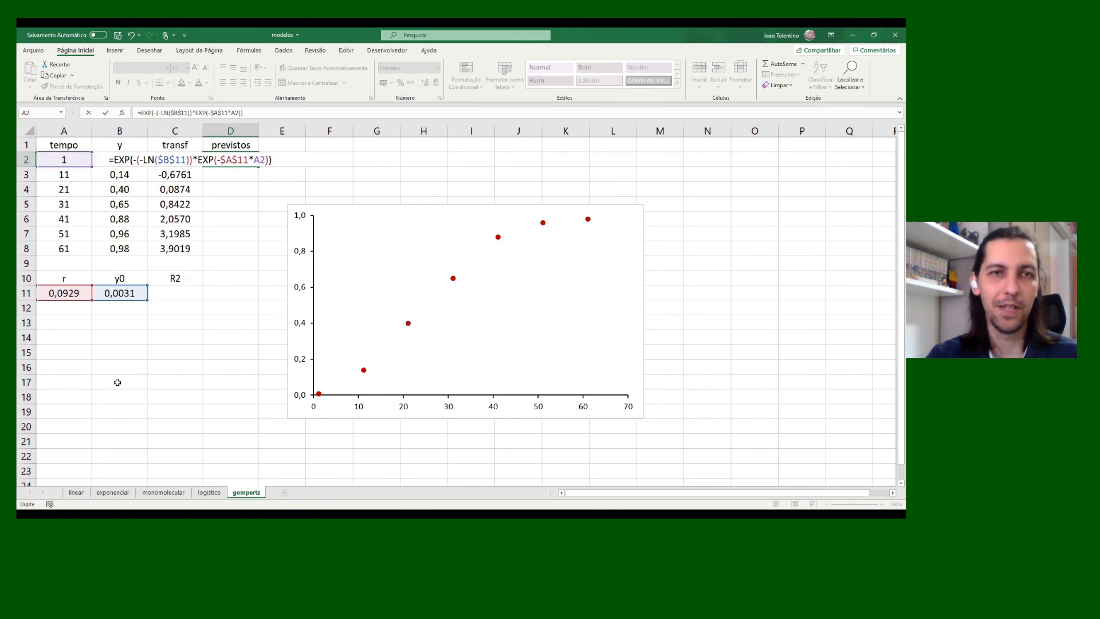
key("Return")
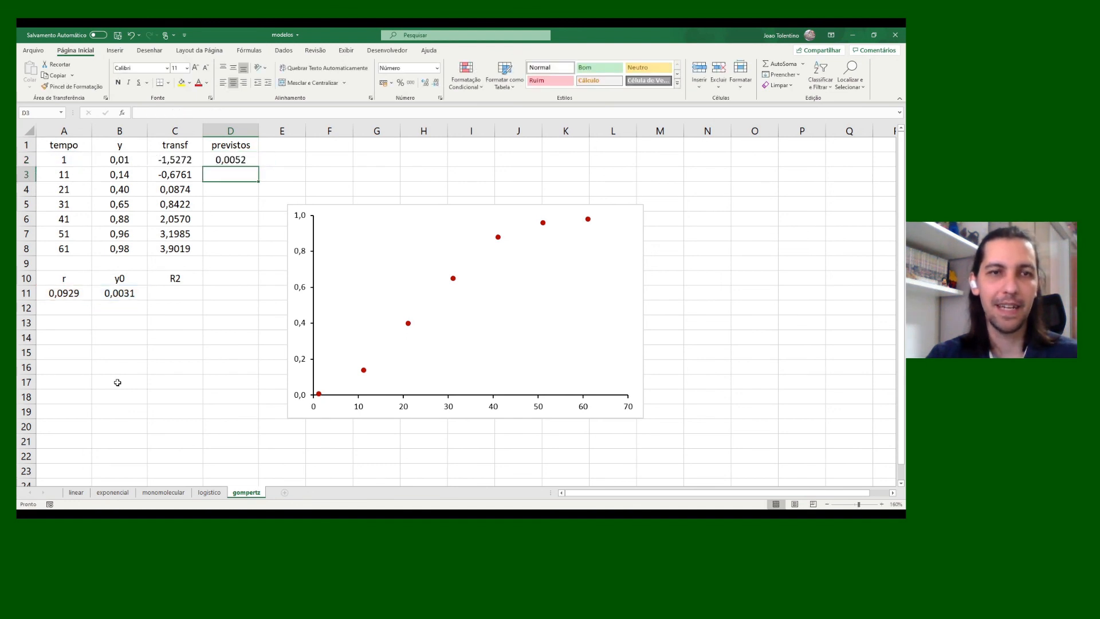
left_click(228, 159)
left_click_drag(258, 166, 256, 251)
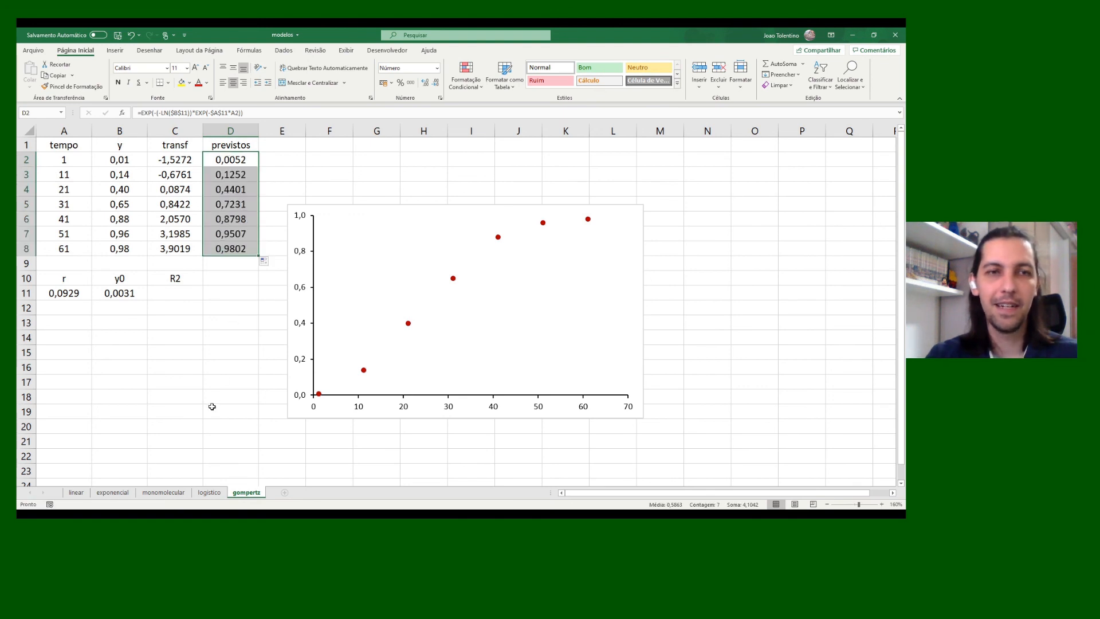
Calculate R2 in cell C11 of the gompertz sheet with the formula =RQUAD(D2:D8;B2:B8)
left_click(174, 293)
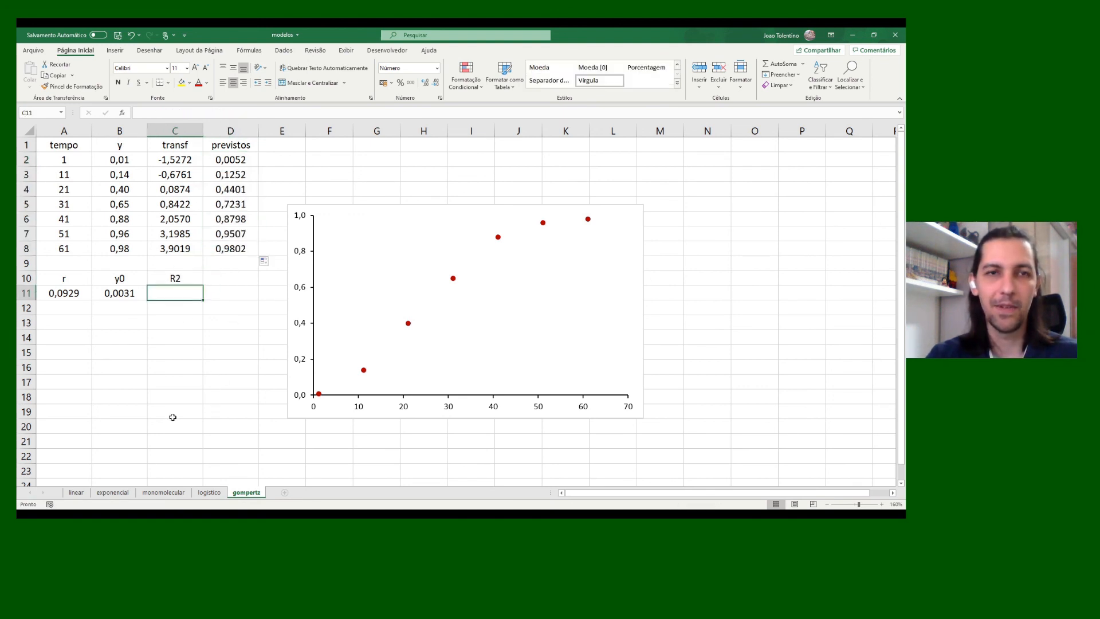
type("=RQUAD(")
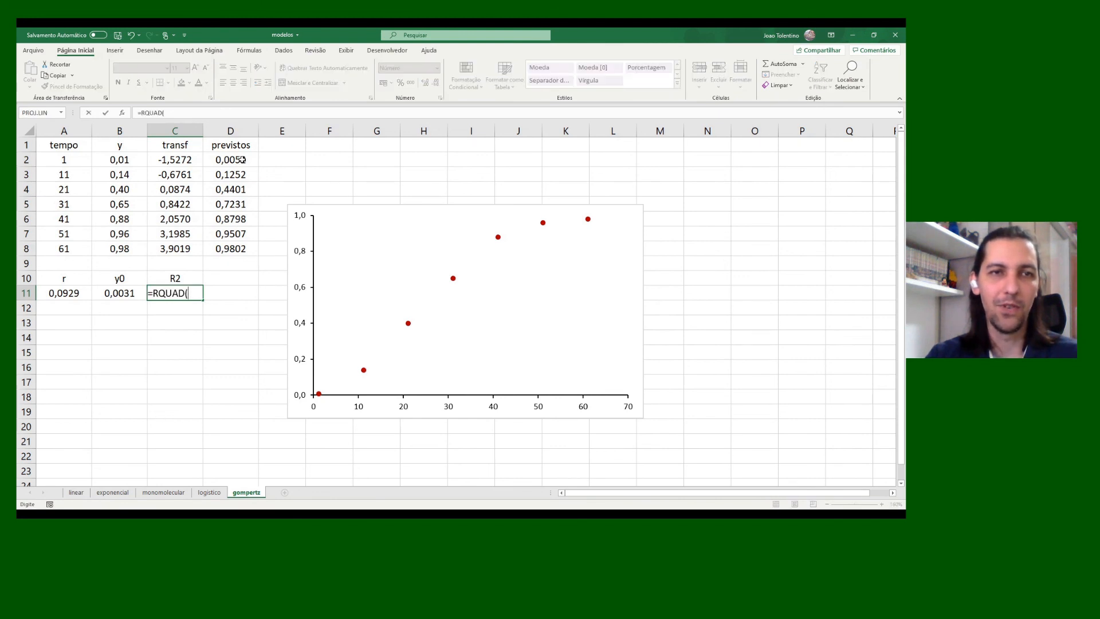
left_click_drag(237, 160, 237, 245)
type(";")
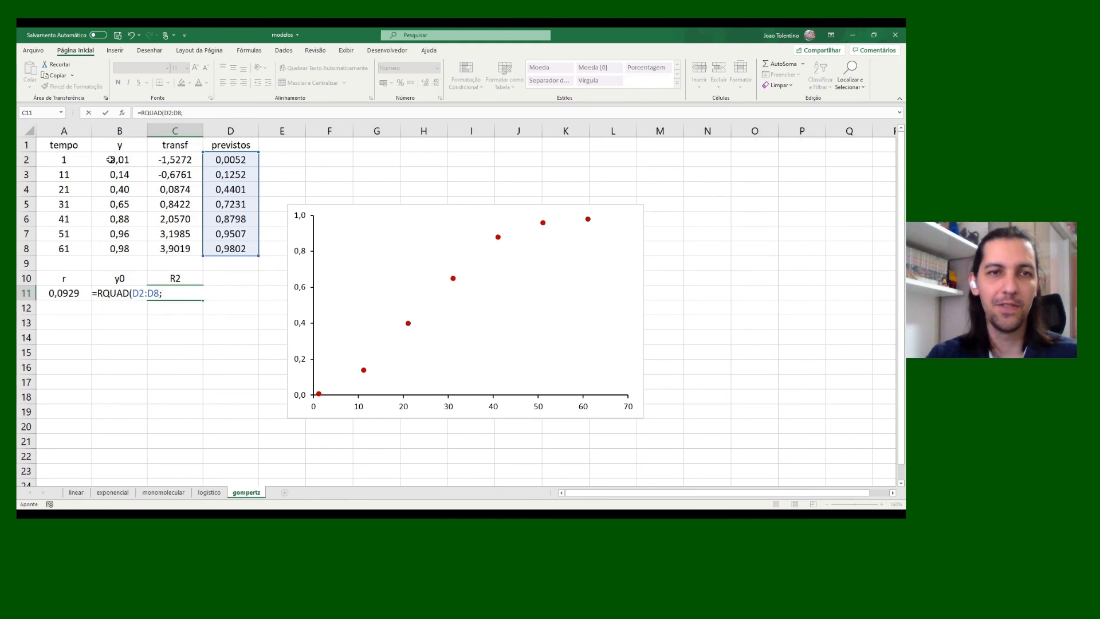
left_click_drag(111, 160, 111, 251)
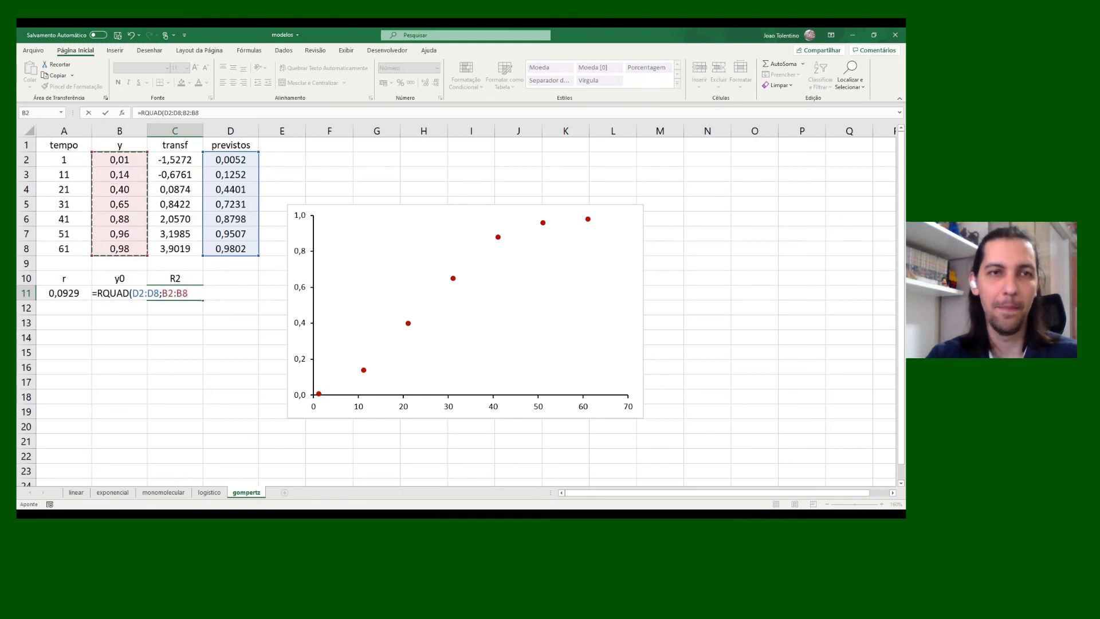
key("Return")
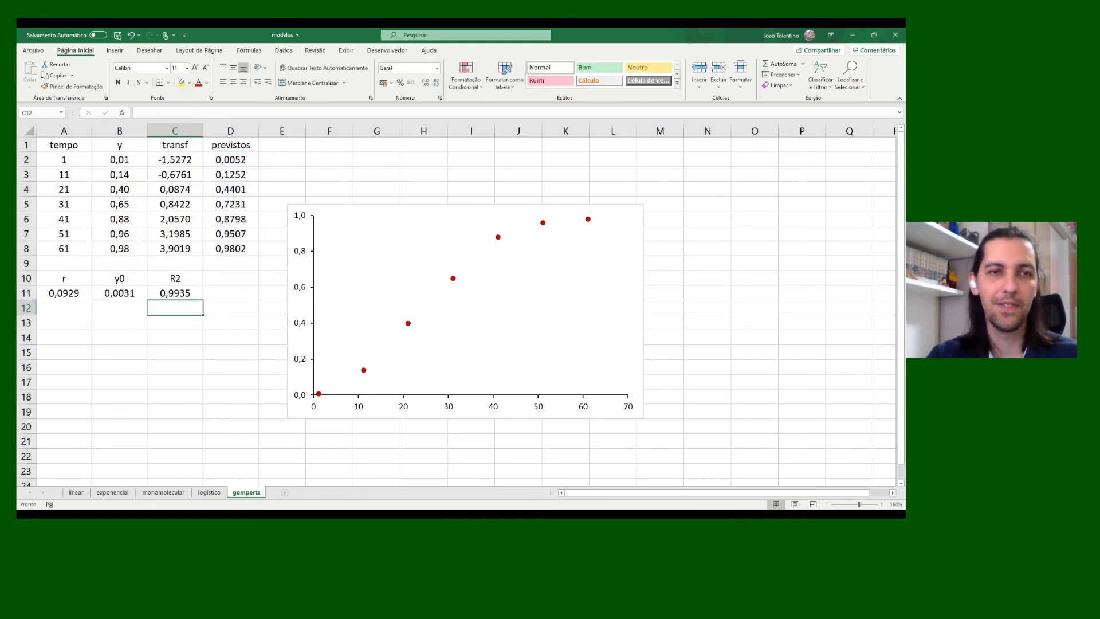
key("alt+Tab")
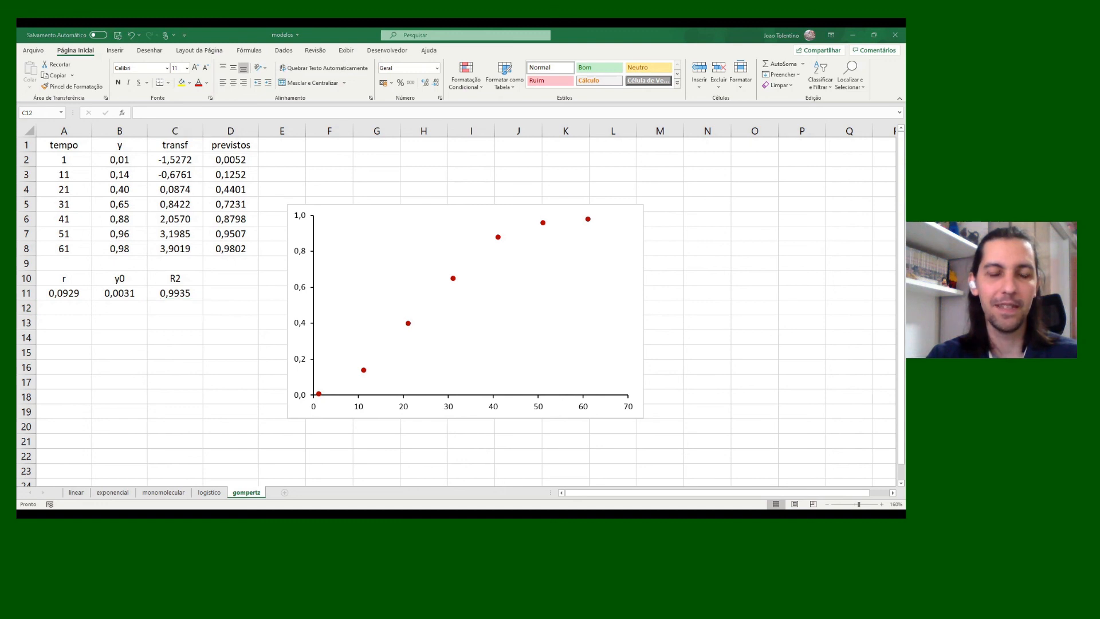